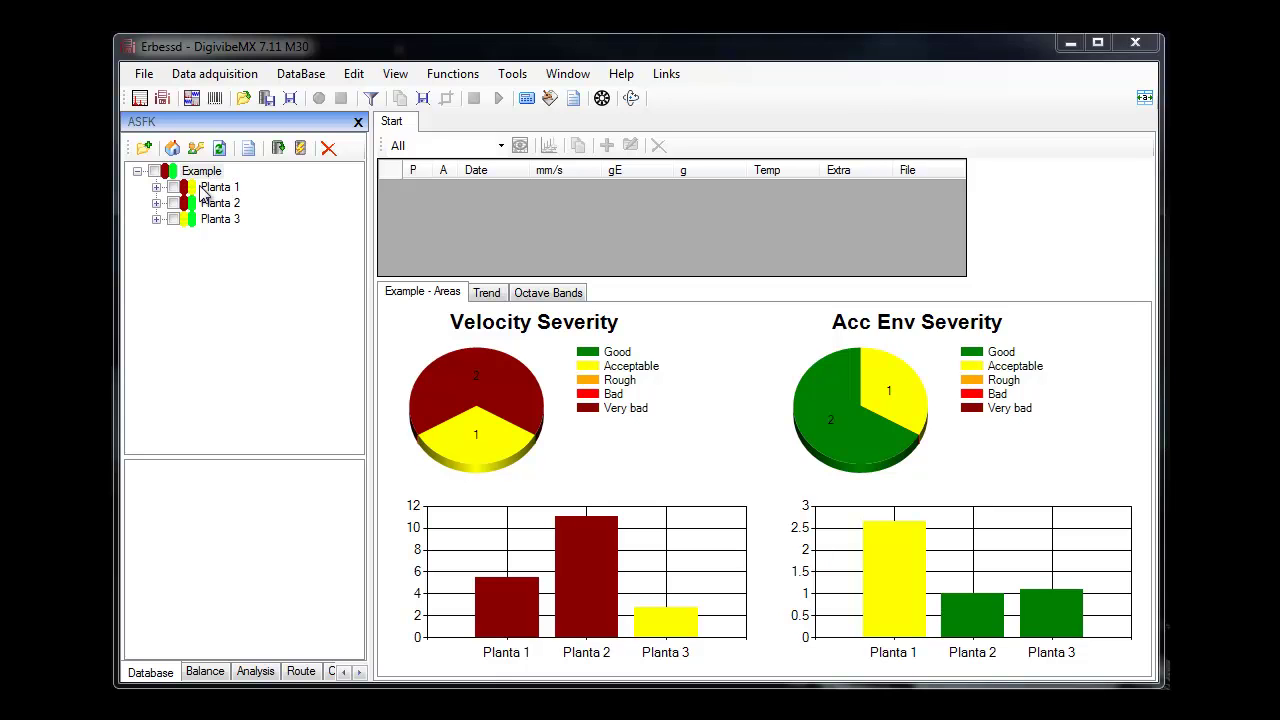
Step: Expand Planta 1 in the Database tree to list machines CF 01 through SU 101
left_click(156, 187)
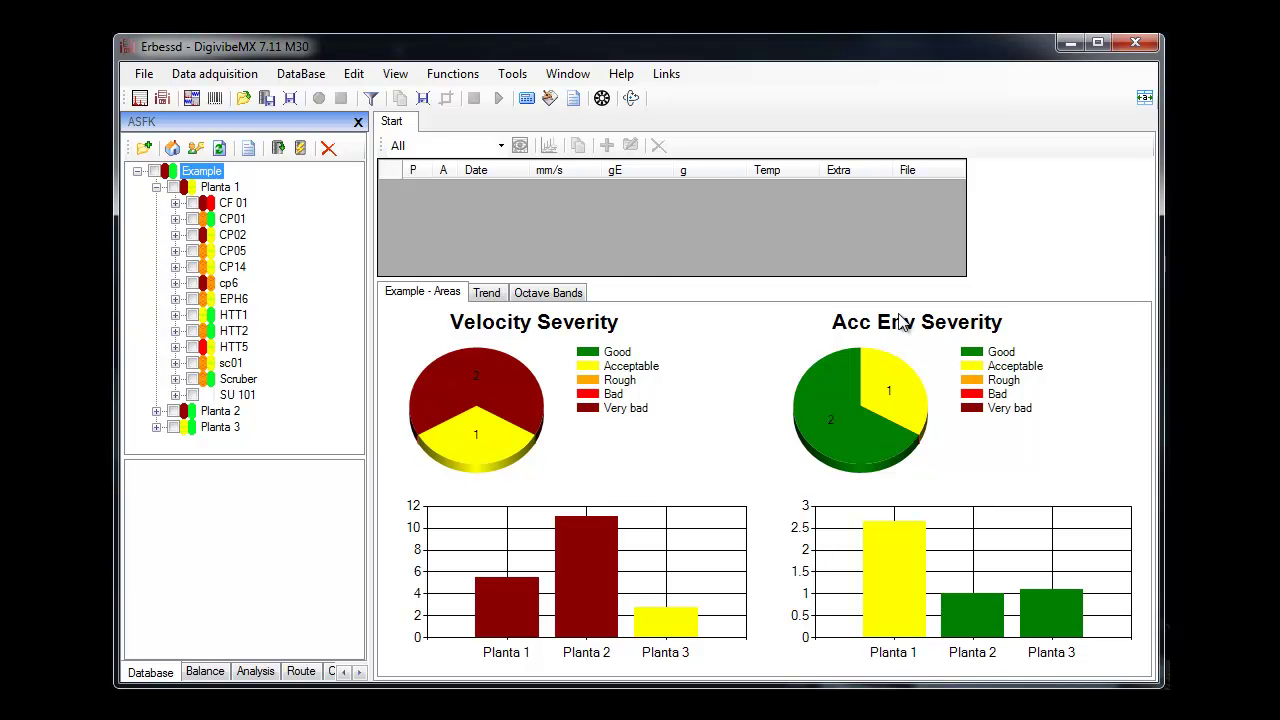
Step: Load CF 01's readings and severity charts, expanding point 1 to show its H, V, A, F axes
left_click(175, 203)
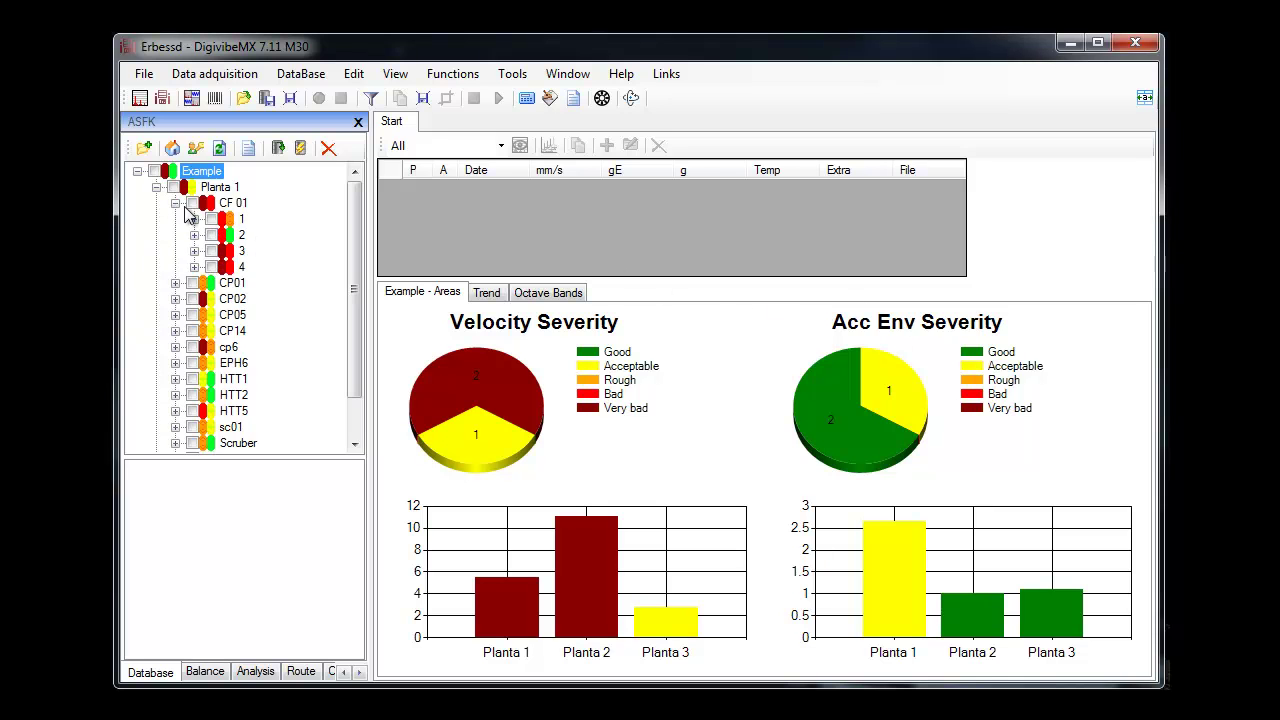
left_click(236, 204)
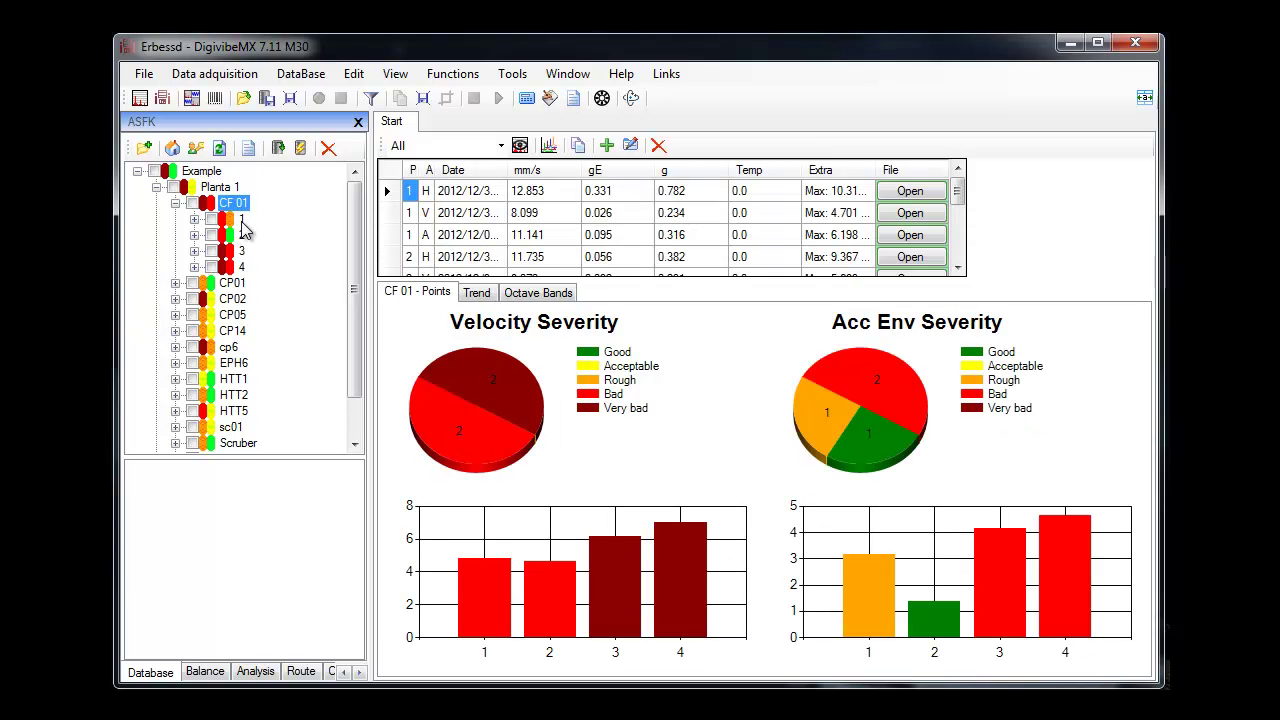
double_click(242, 220)
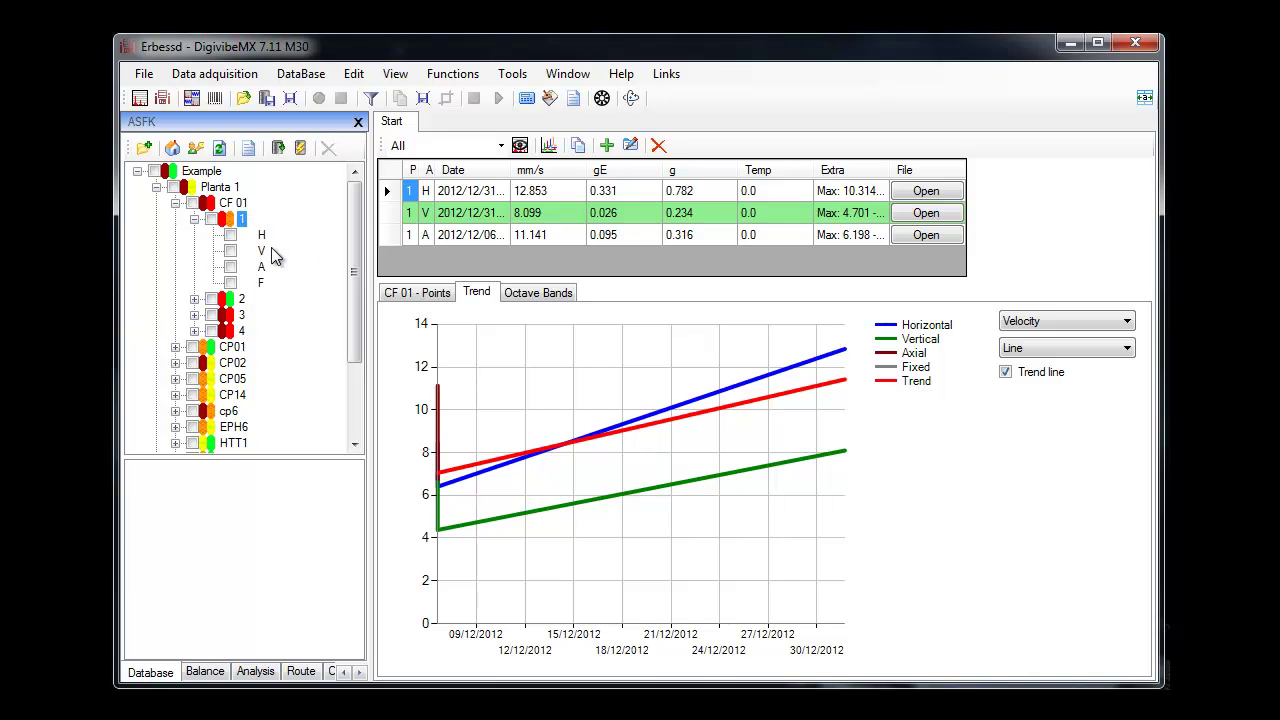
left_click(235, 204)
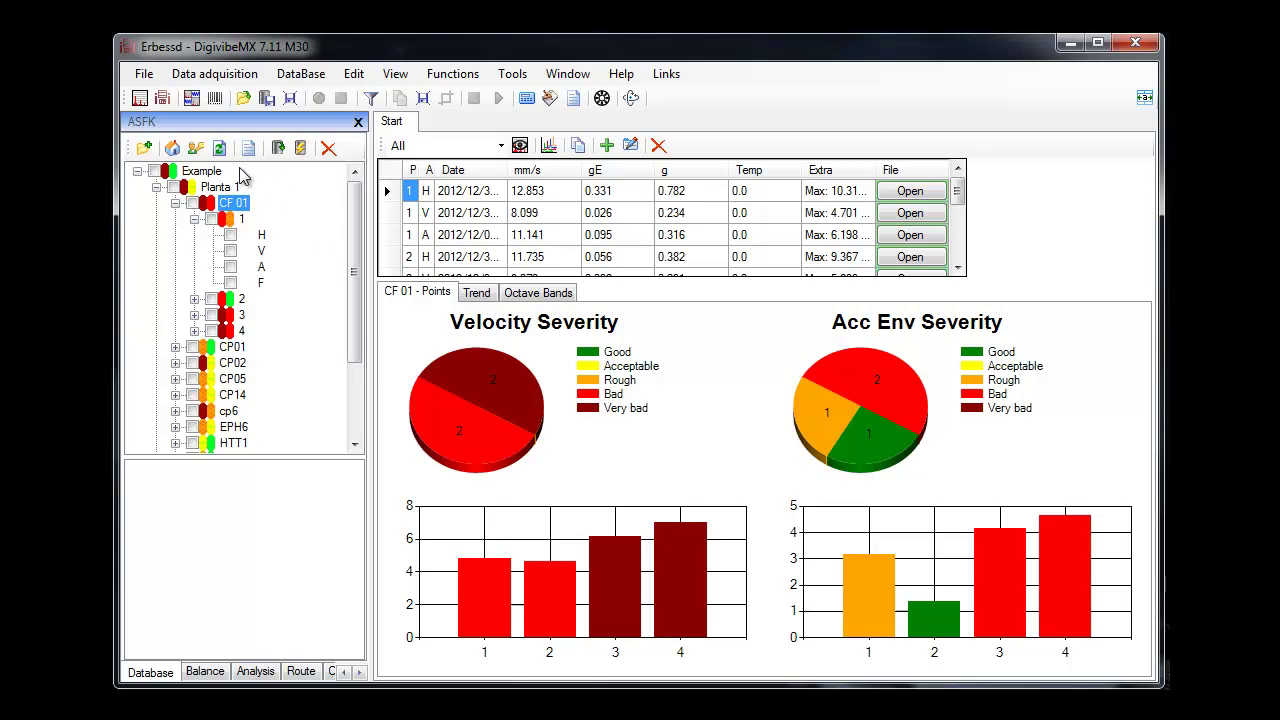
right_click(236, 203)
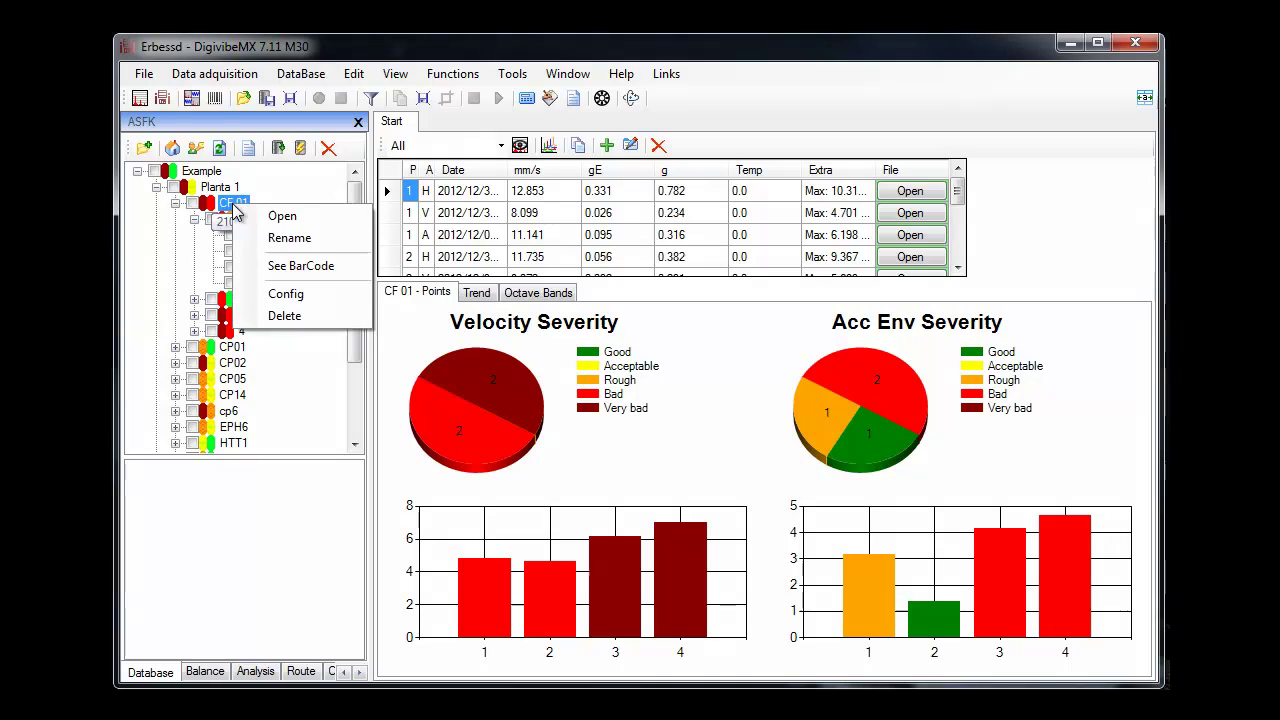
left_click(287, 293)
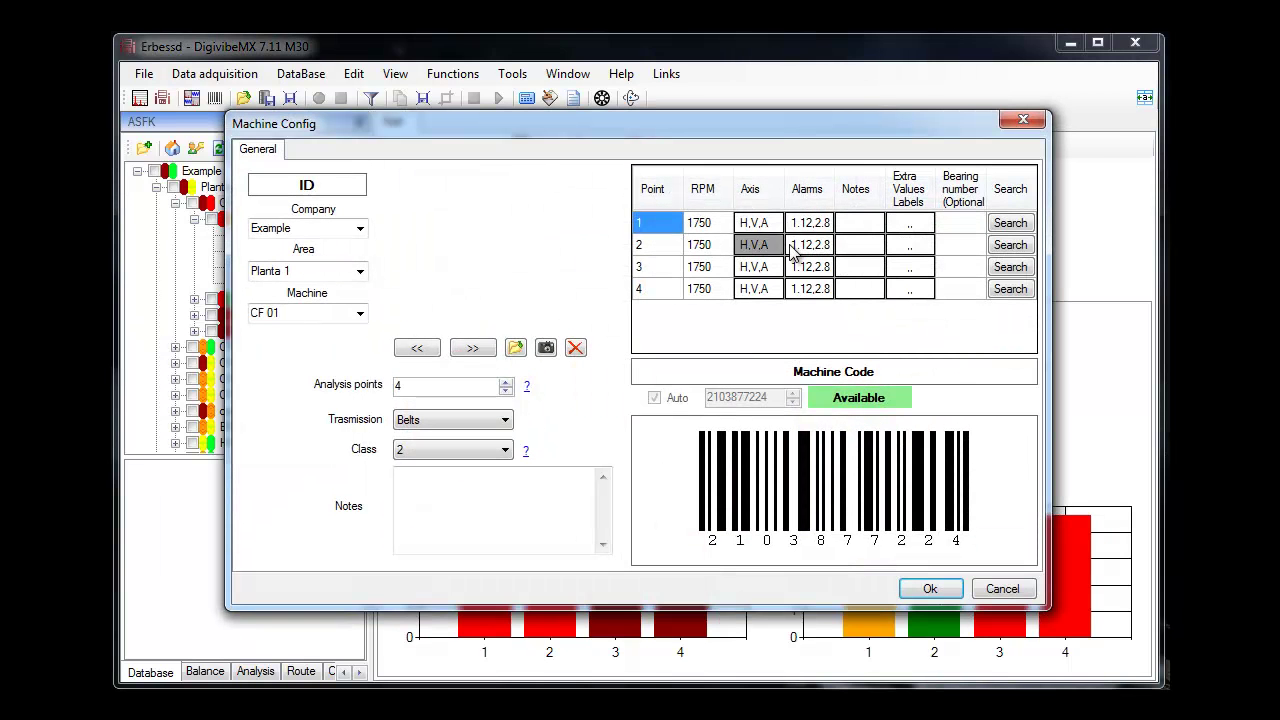
left_click(818, 226)
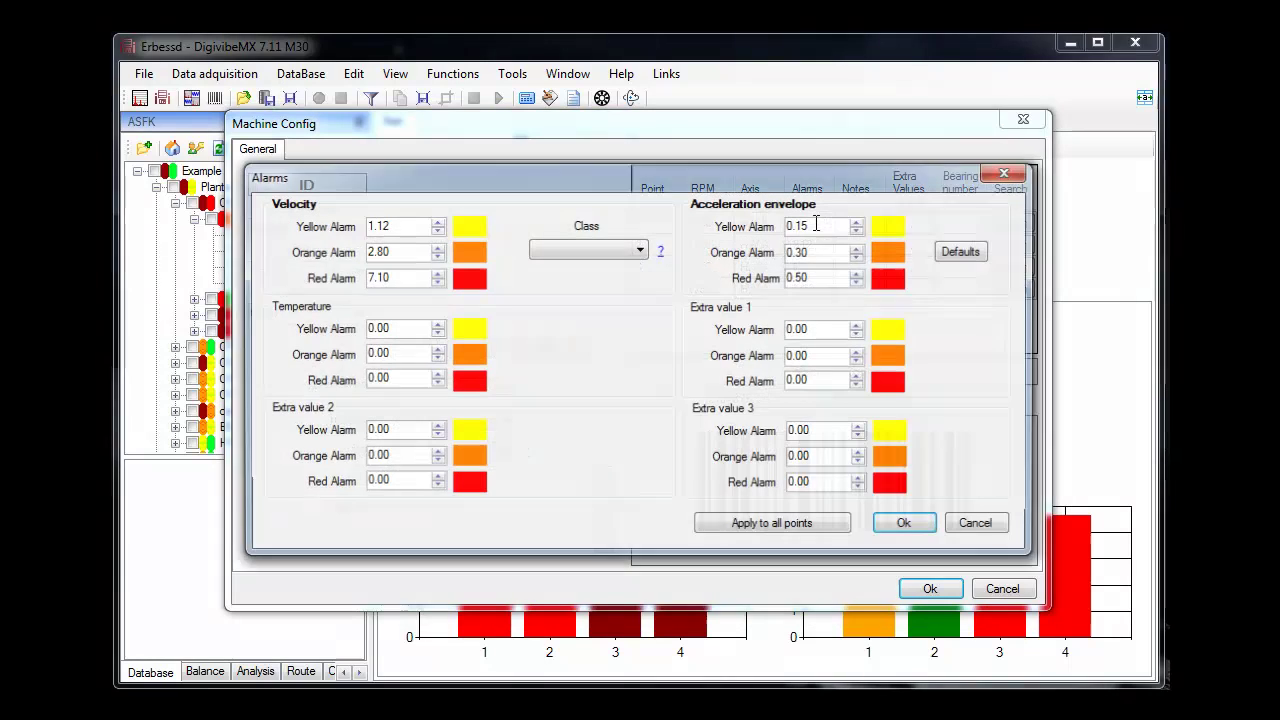
double_click(372, 225)
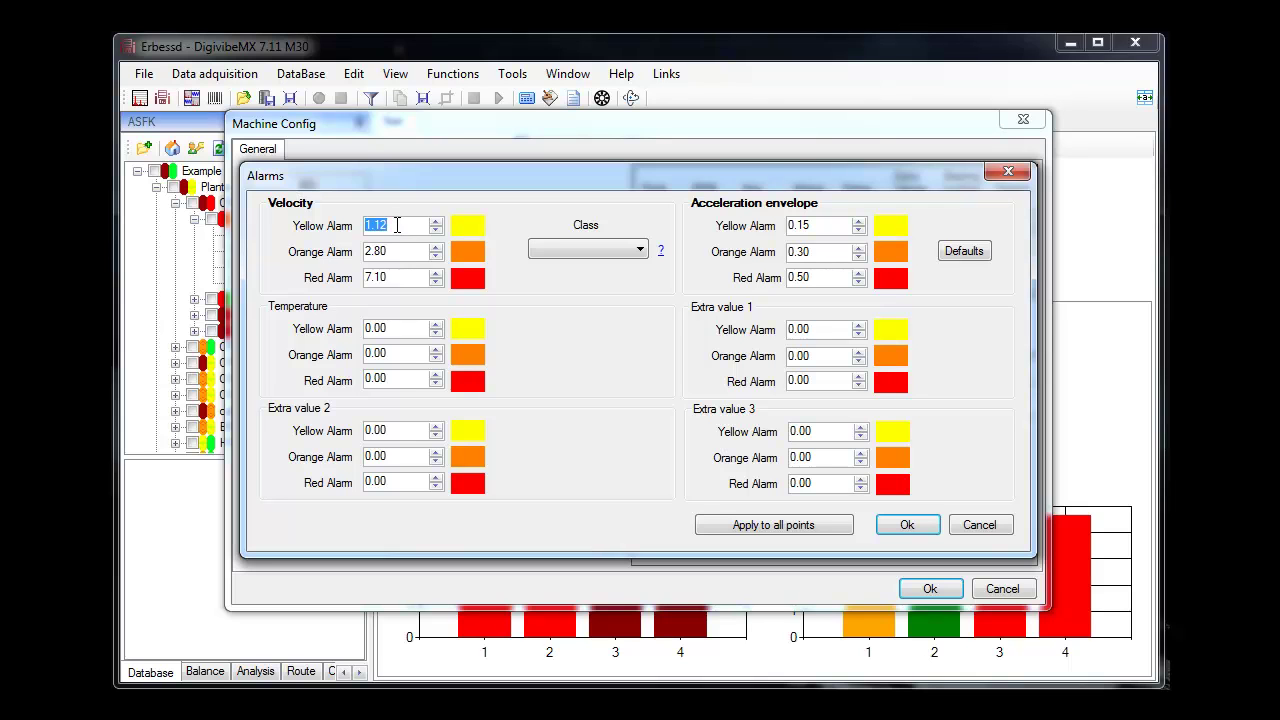
left_click_drag(398, 253, 367, 253)
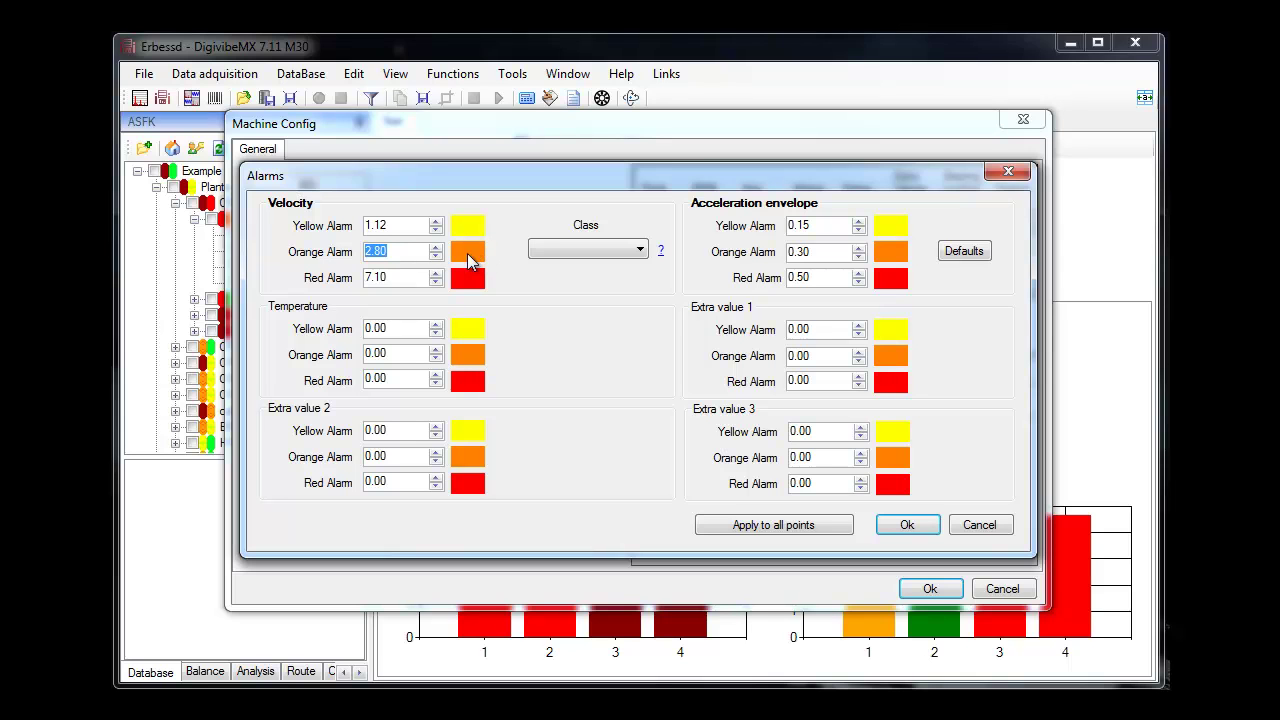
left_click_drag(408, 277, 363, 277)
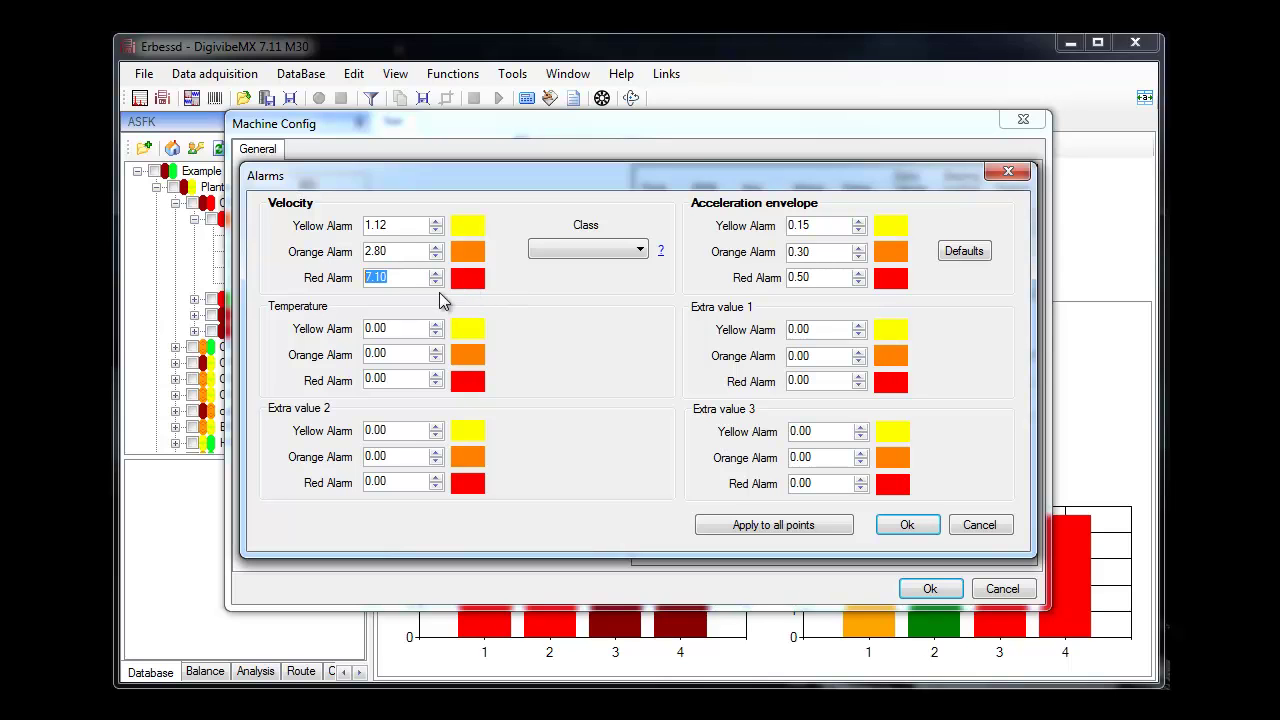
key("Tab")
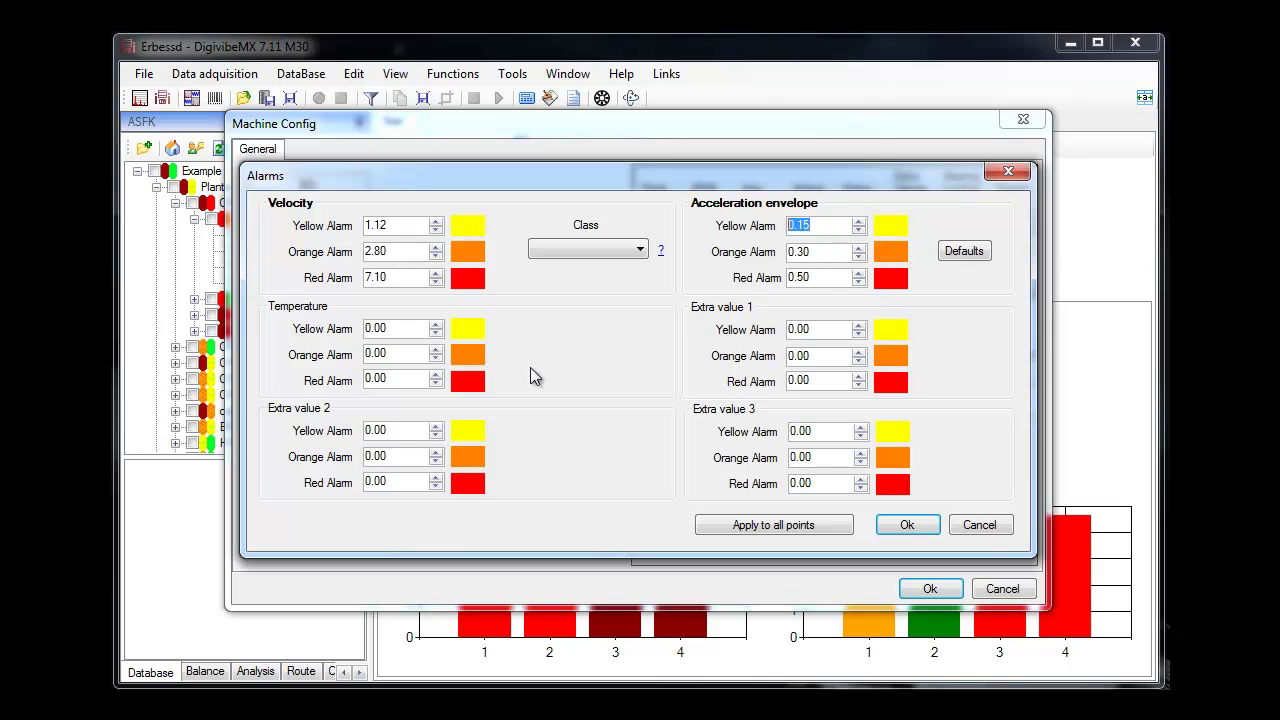
left_click(387, 329)
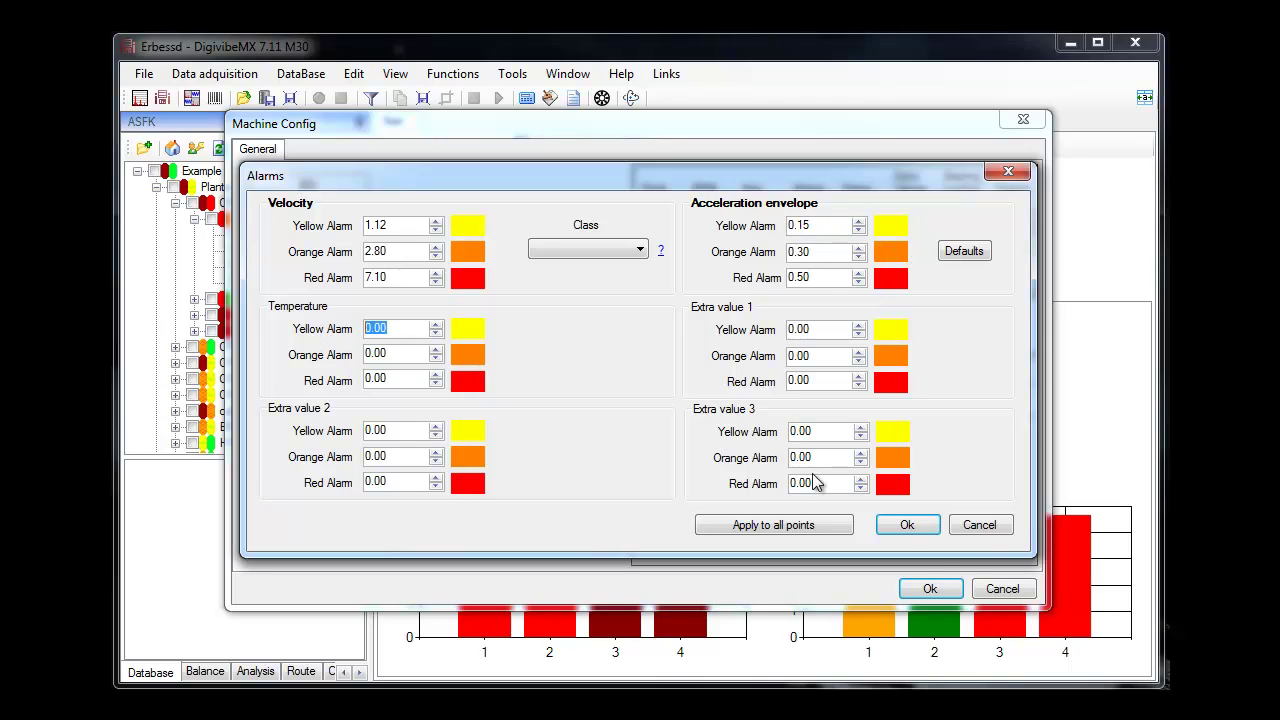
left_click(981, 526)
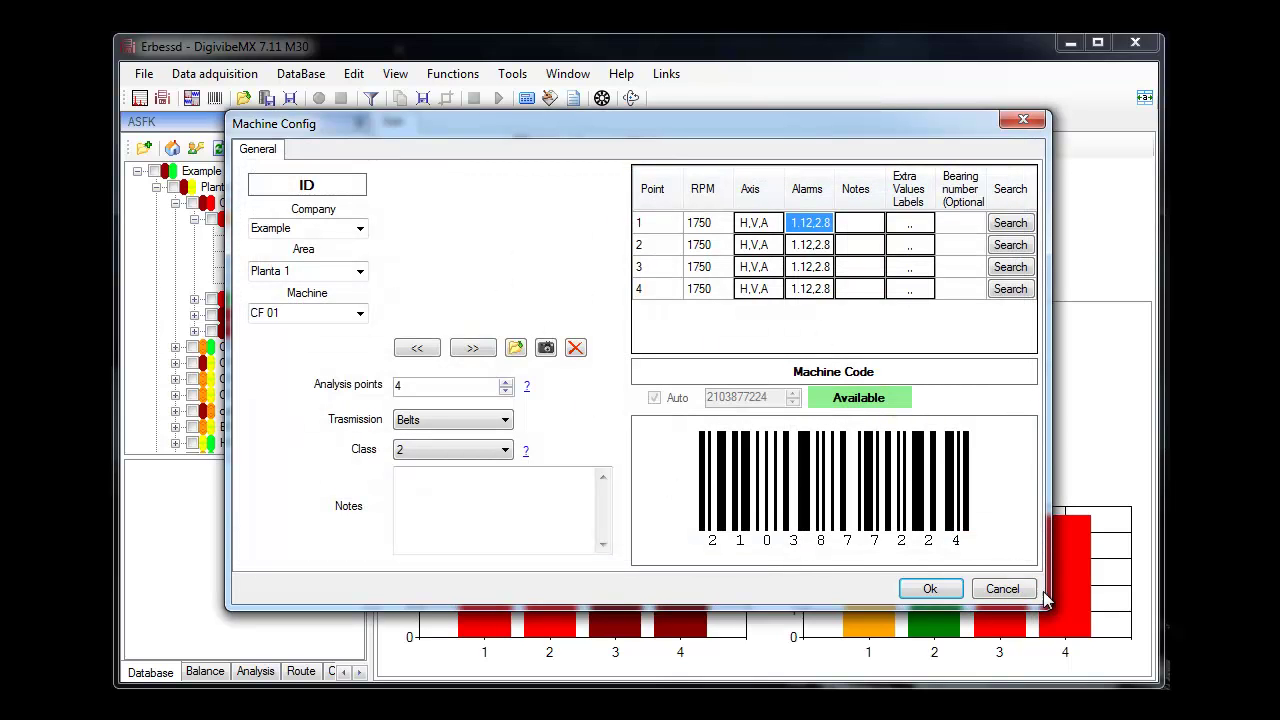
left_click(1005, 590)
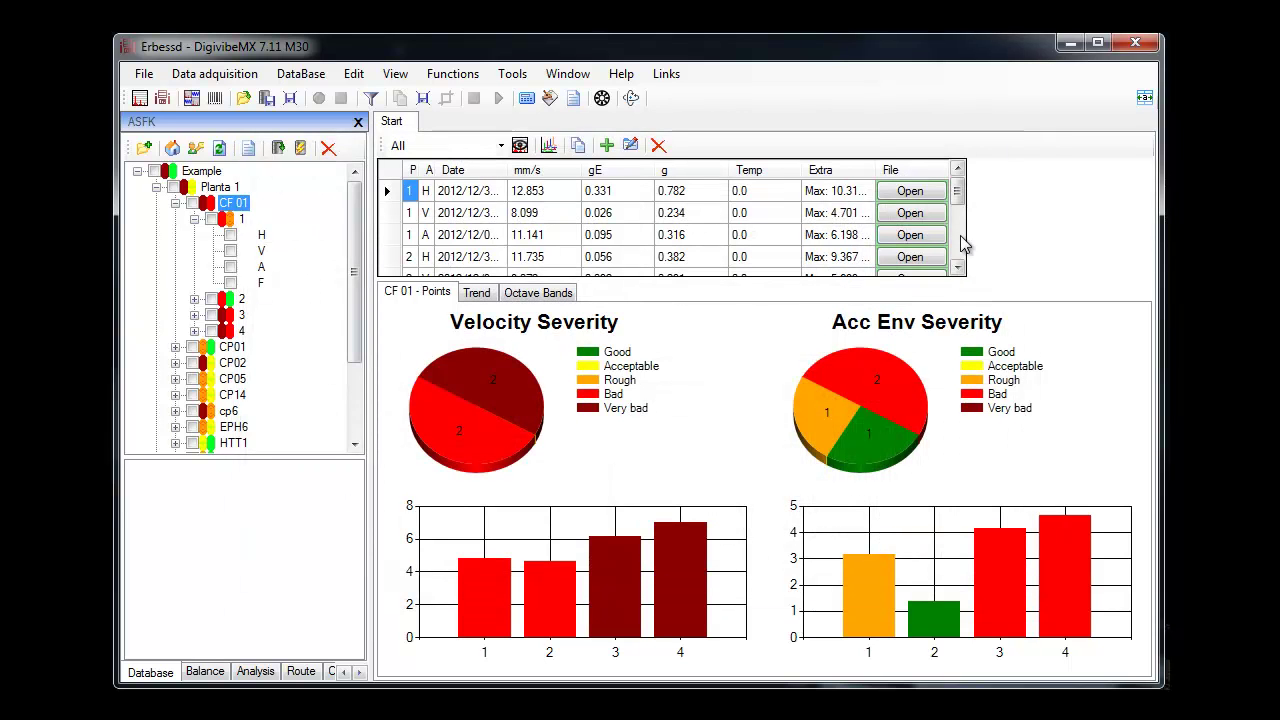
Step: Enlarge the readings table and browse point 1's trends for the H, V, A and F axes
left_click_drag(657, 278, 660, 336)
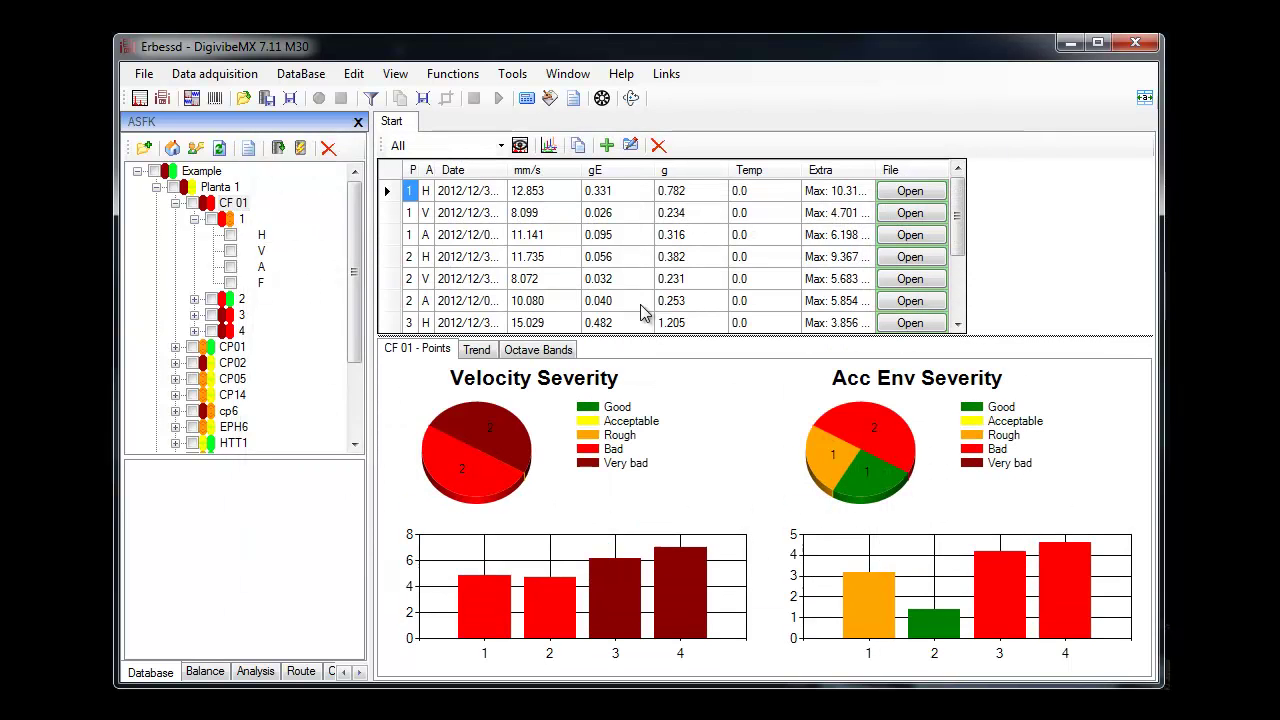
left_click(230, 219)
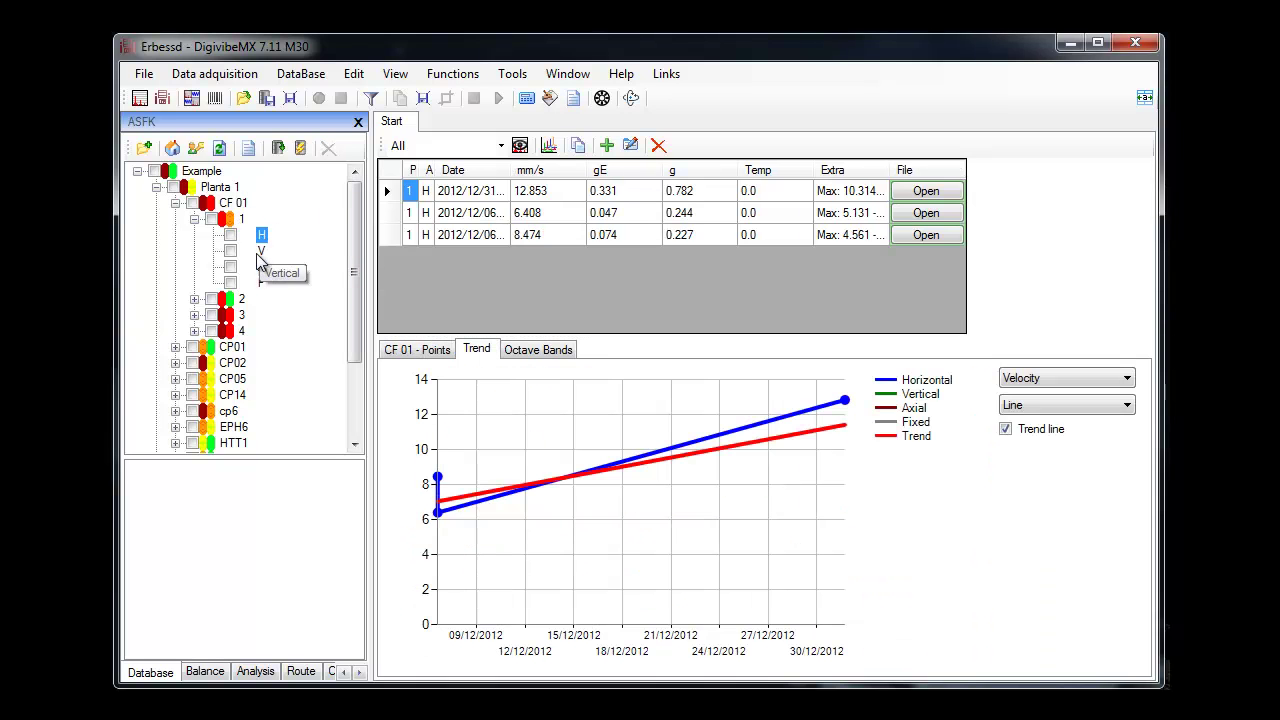
left_click(238, 204)
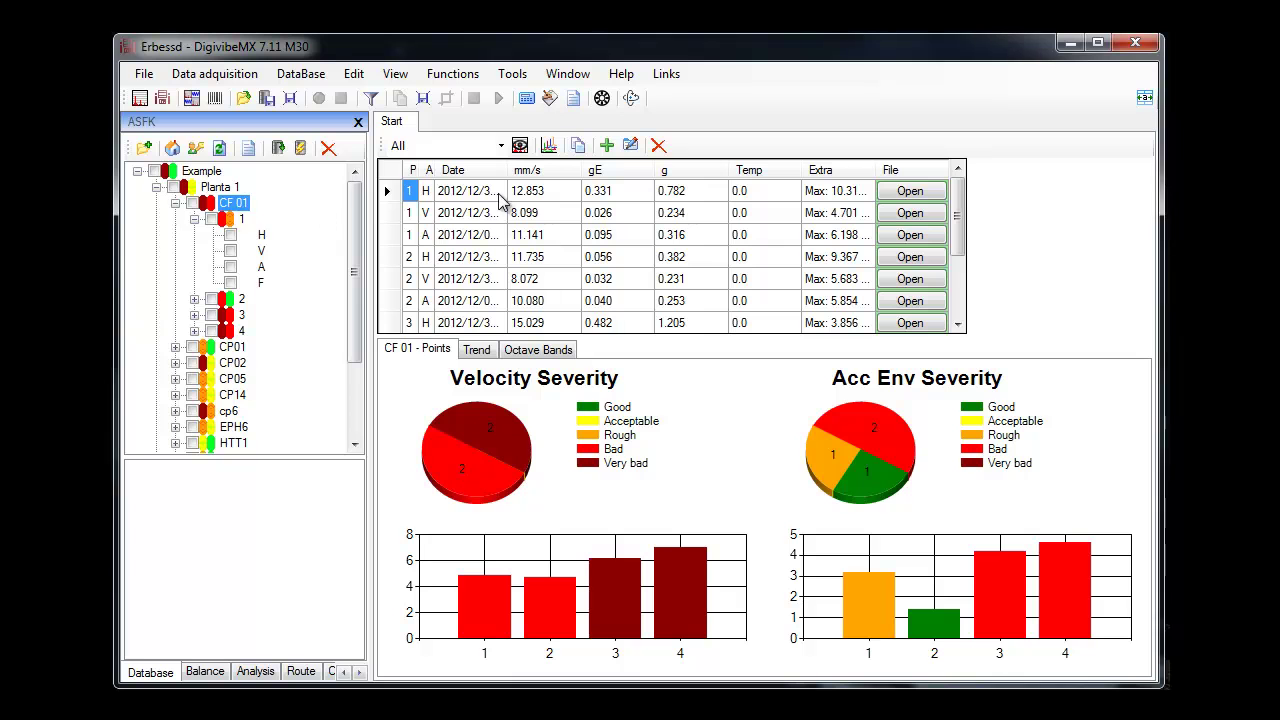
left_click(262, 238)
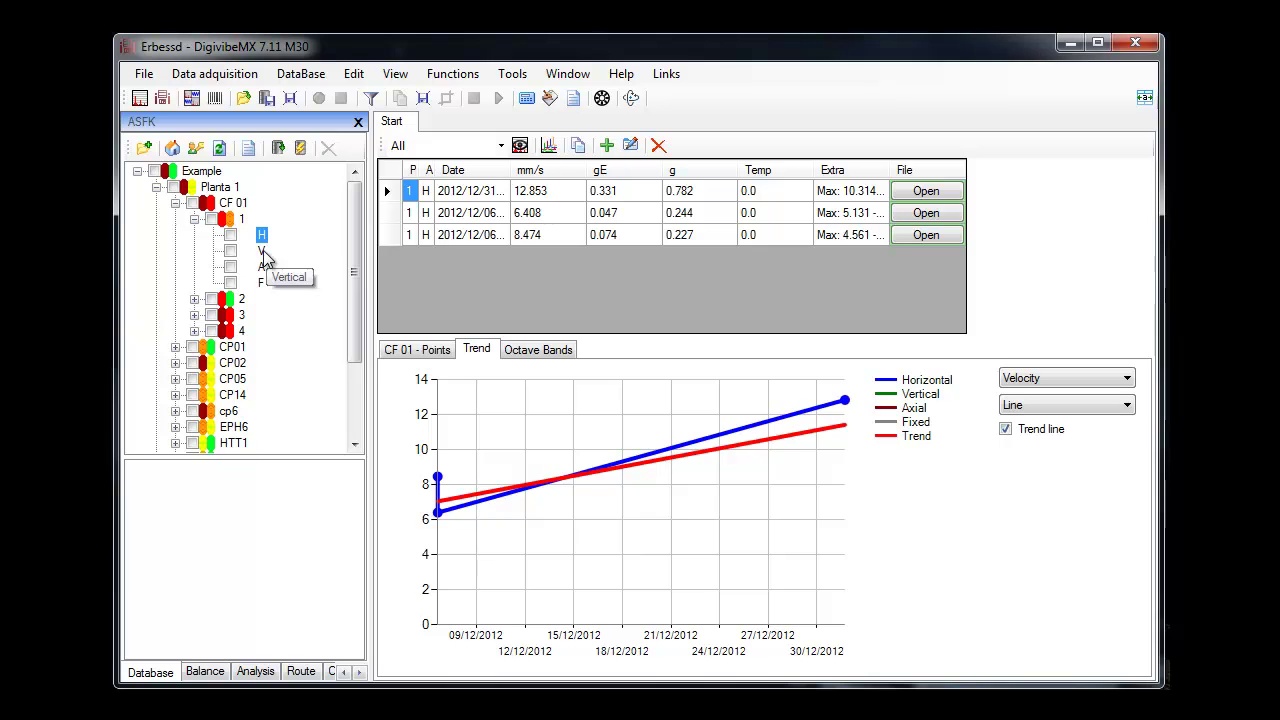
left_click(262, 252)
left_click(261, 267)
left_click(261, 283)
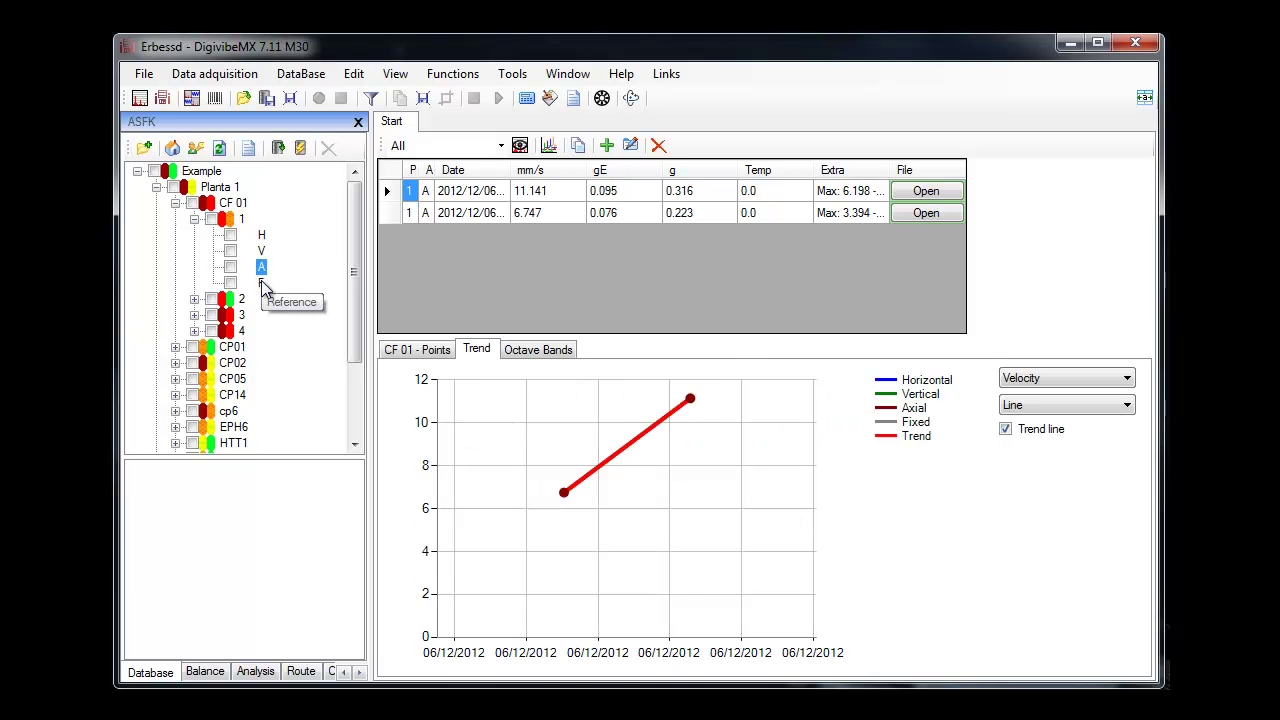
left_click(242, 220)
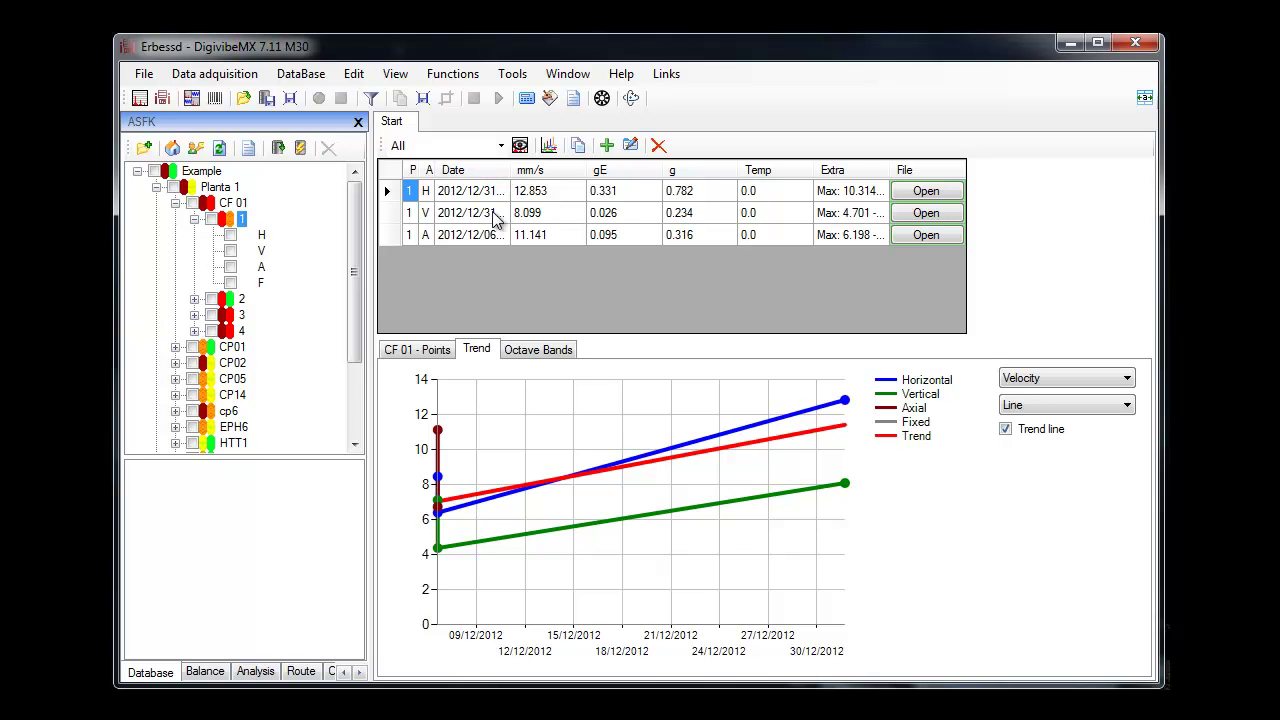
Step: Back on CF 01, extend the table to all 12 readings and widen the Date column
left_click(234, 204)
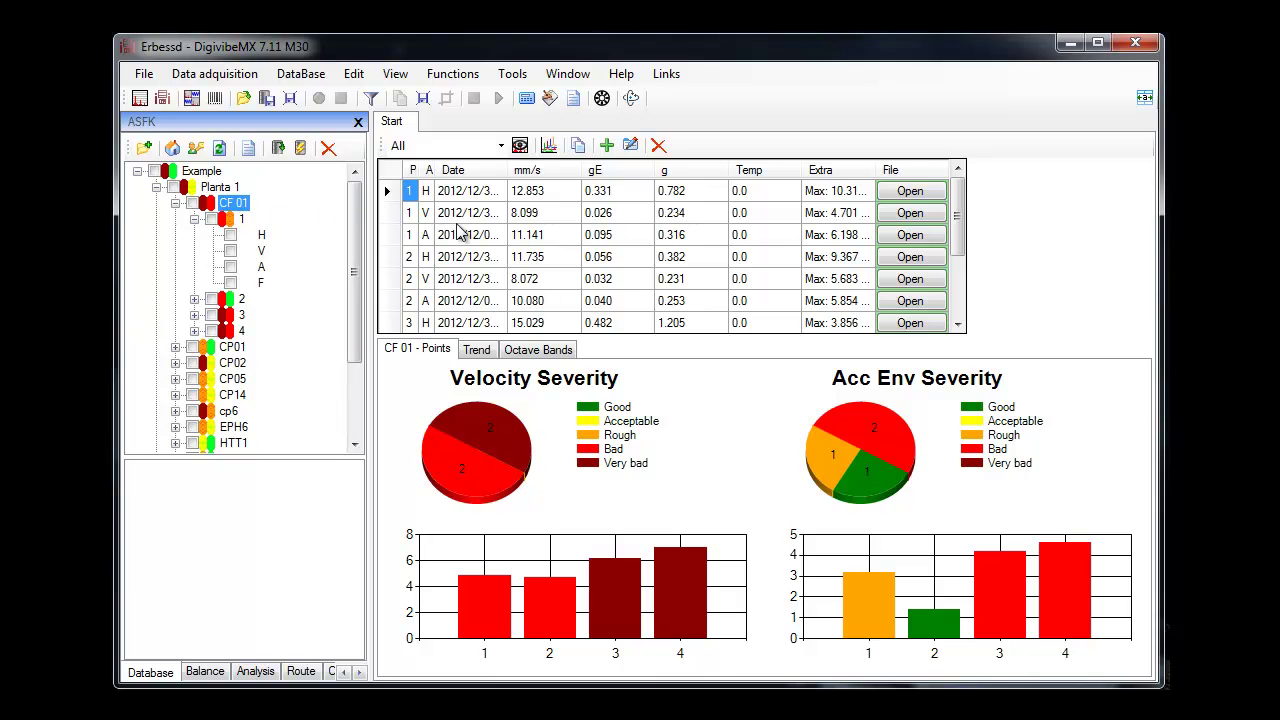
left_click_drag(512, 339, 514, 466)
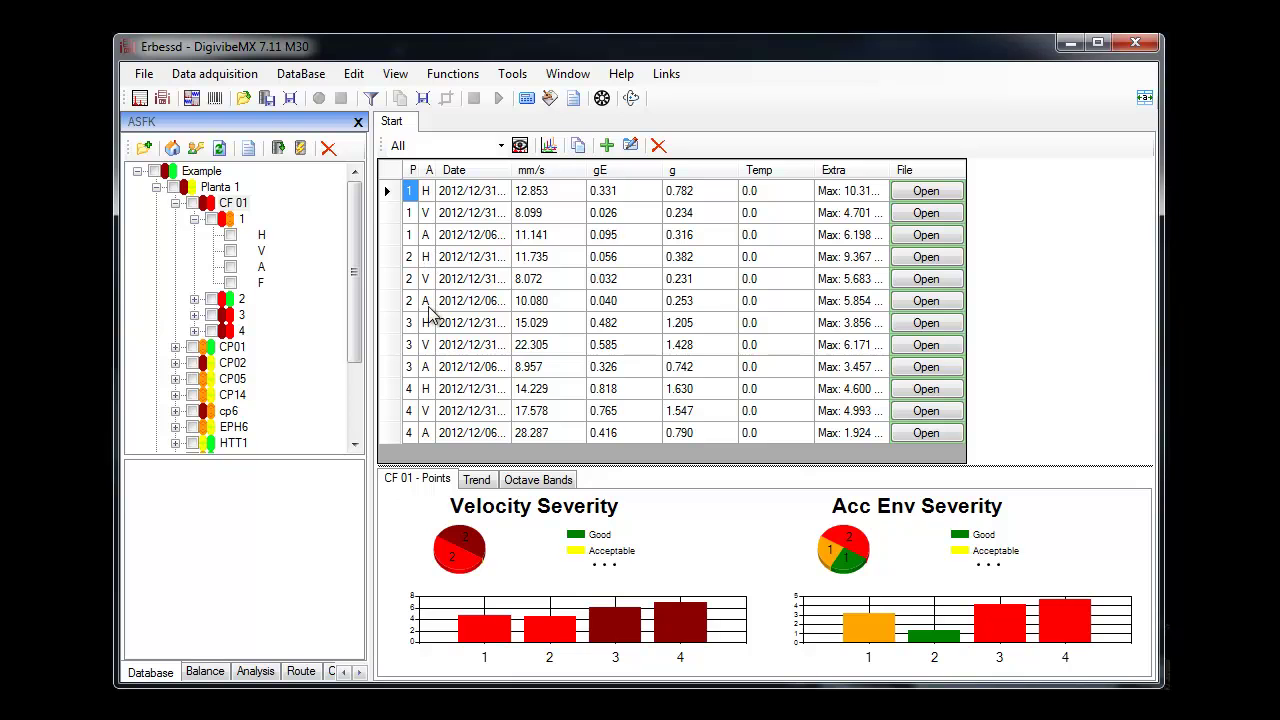
left_click_drag(512, 170, 531, 172)
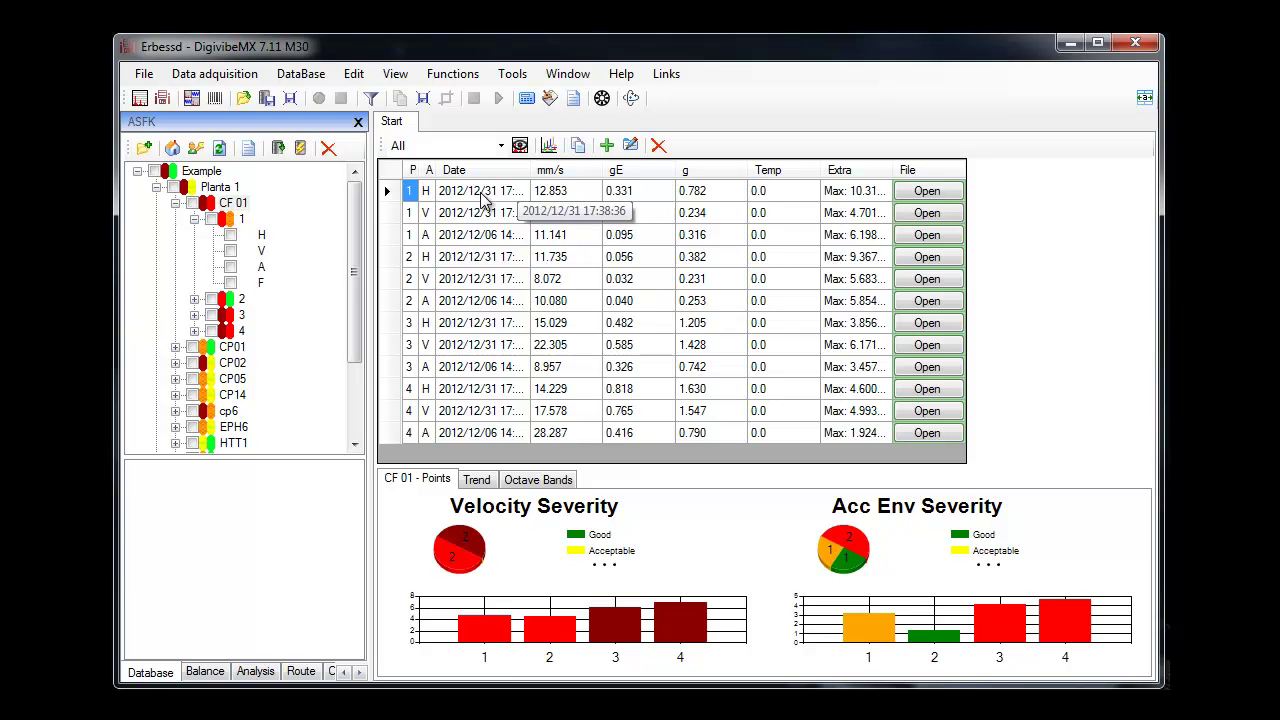
Step: Preview the first reading's spectrum, then return to CF 01 with enlarged severity charts
left_click(919, 192)
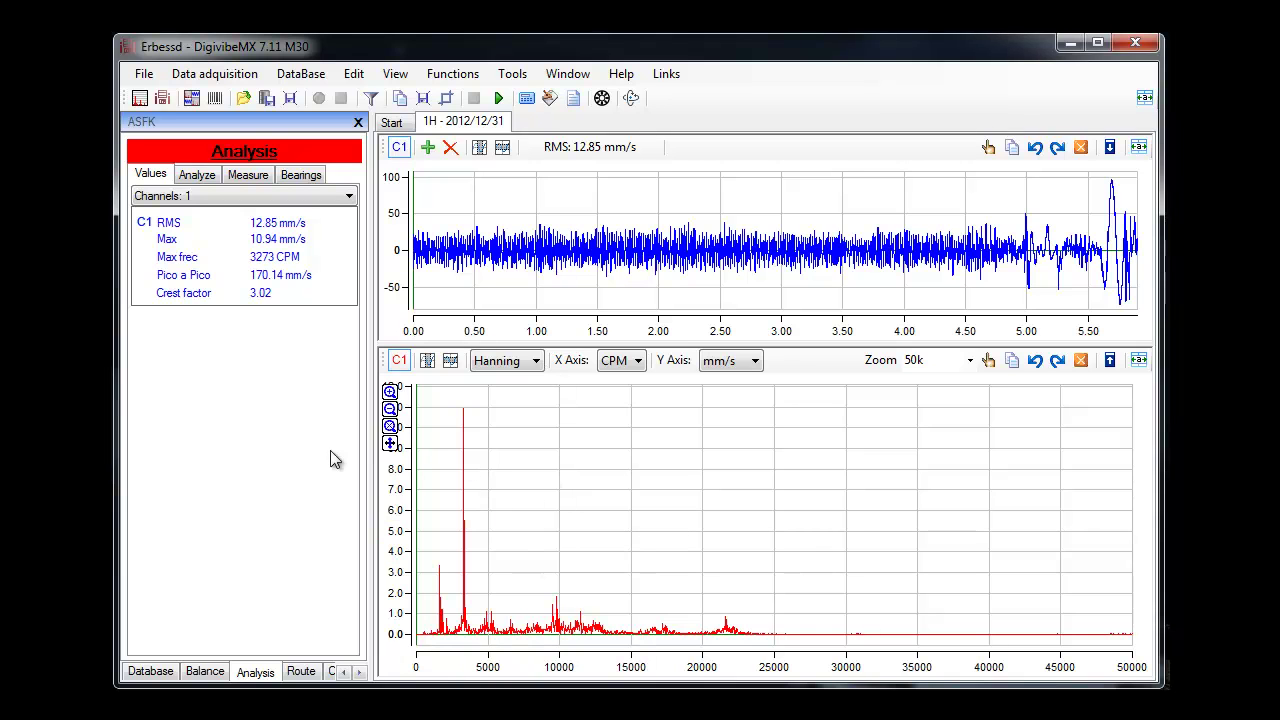
left_click(392, 122)
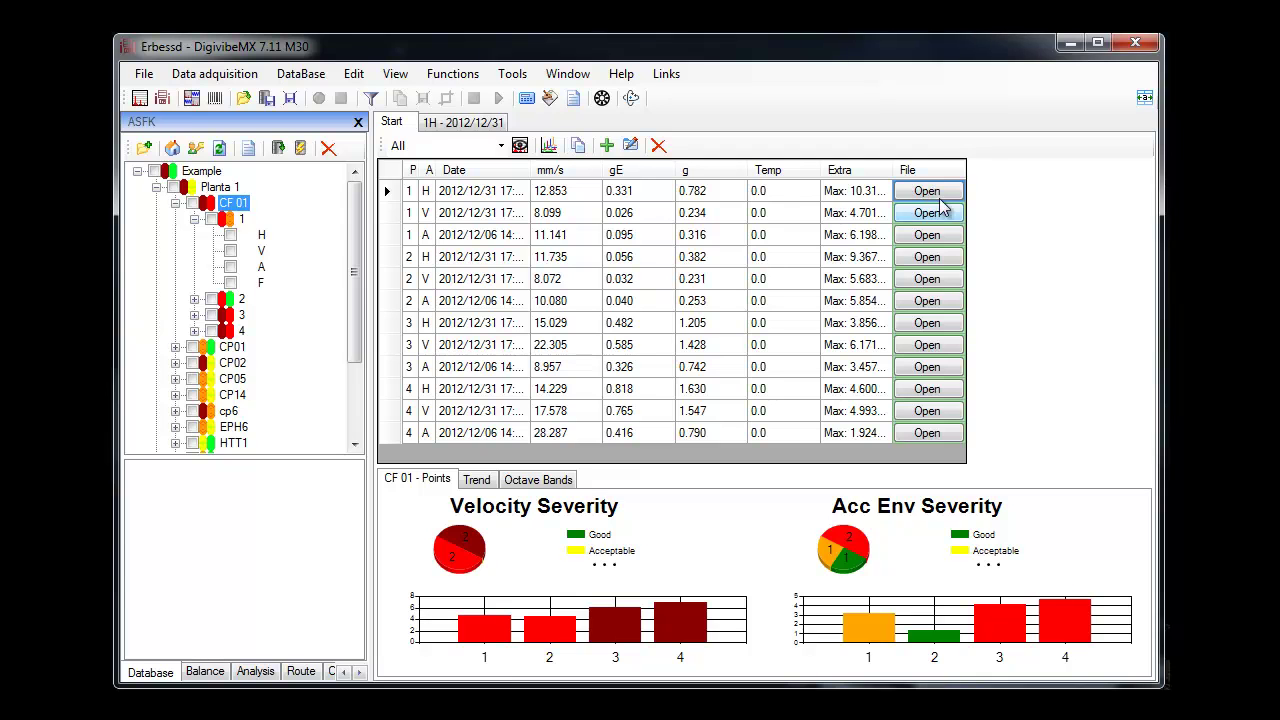
left_click(478, 214)
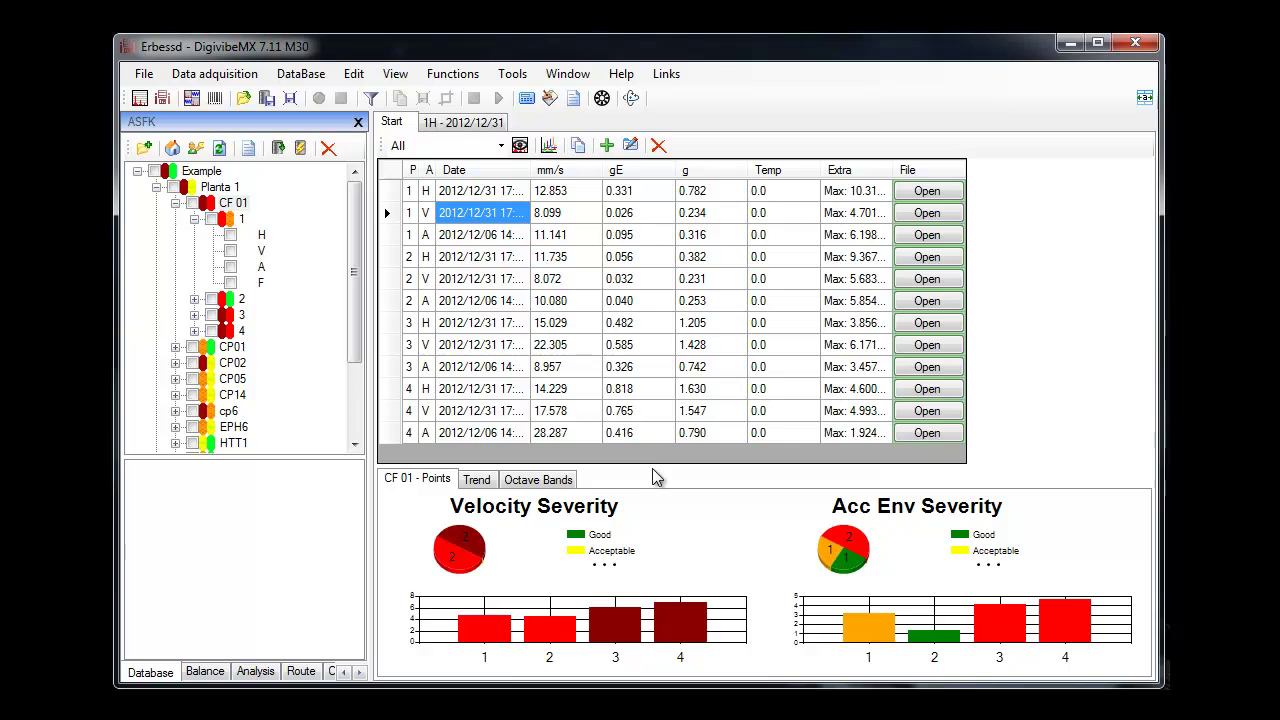
left_click_drag(654, 471, 683, 354)
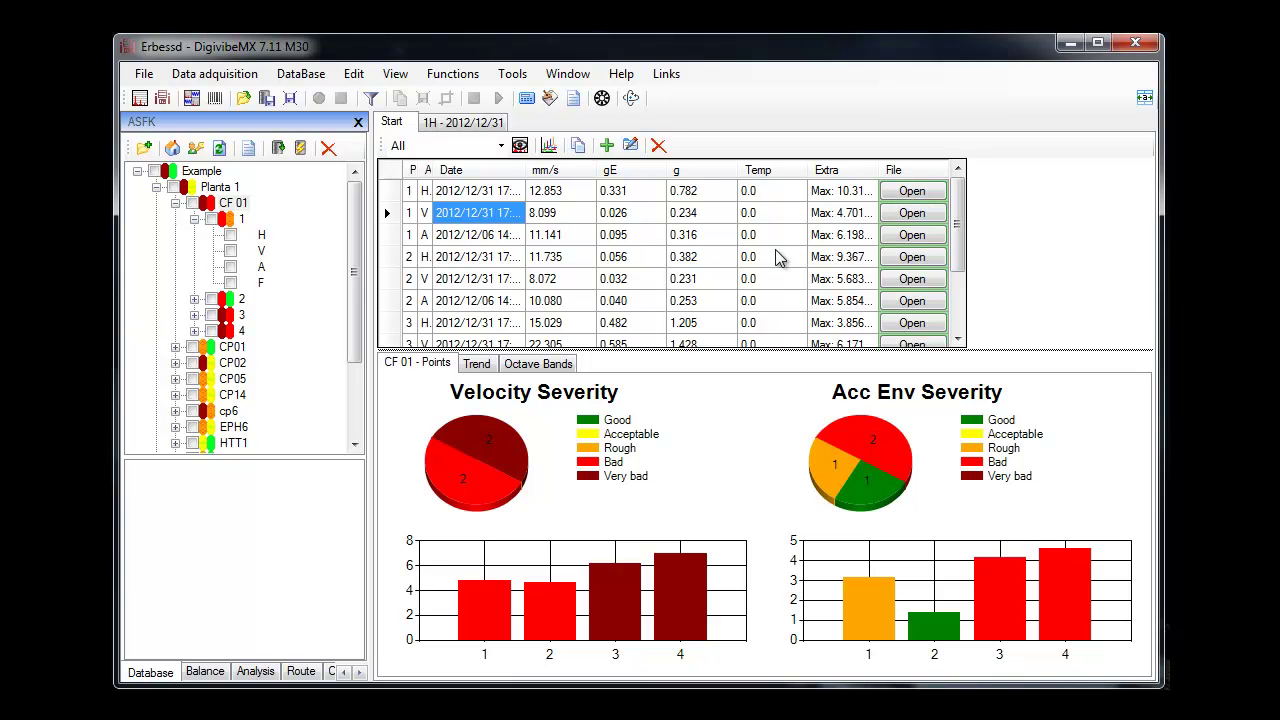
Step: Try the 1 Month date filter, reset to All, and show point 1H's trend
left_click(505, 145)
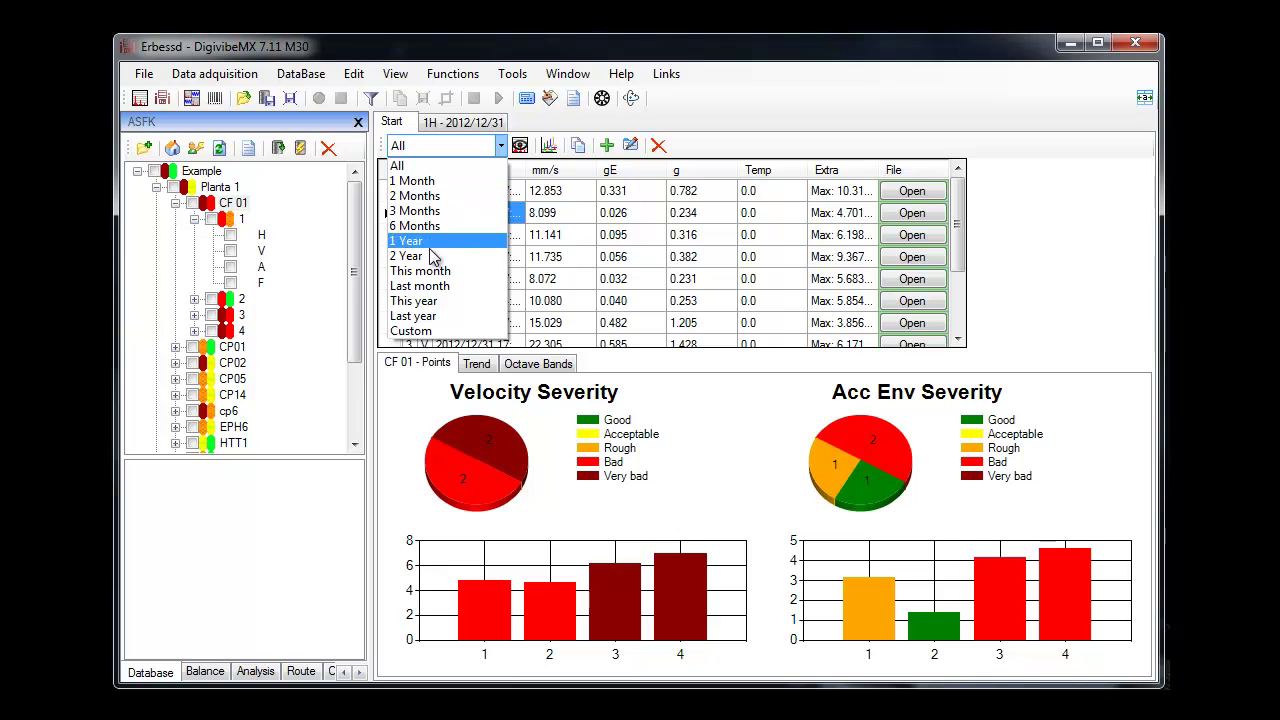
left_click(447, 188)
scroll(500, 150, "down", 4)
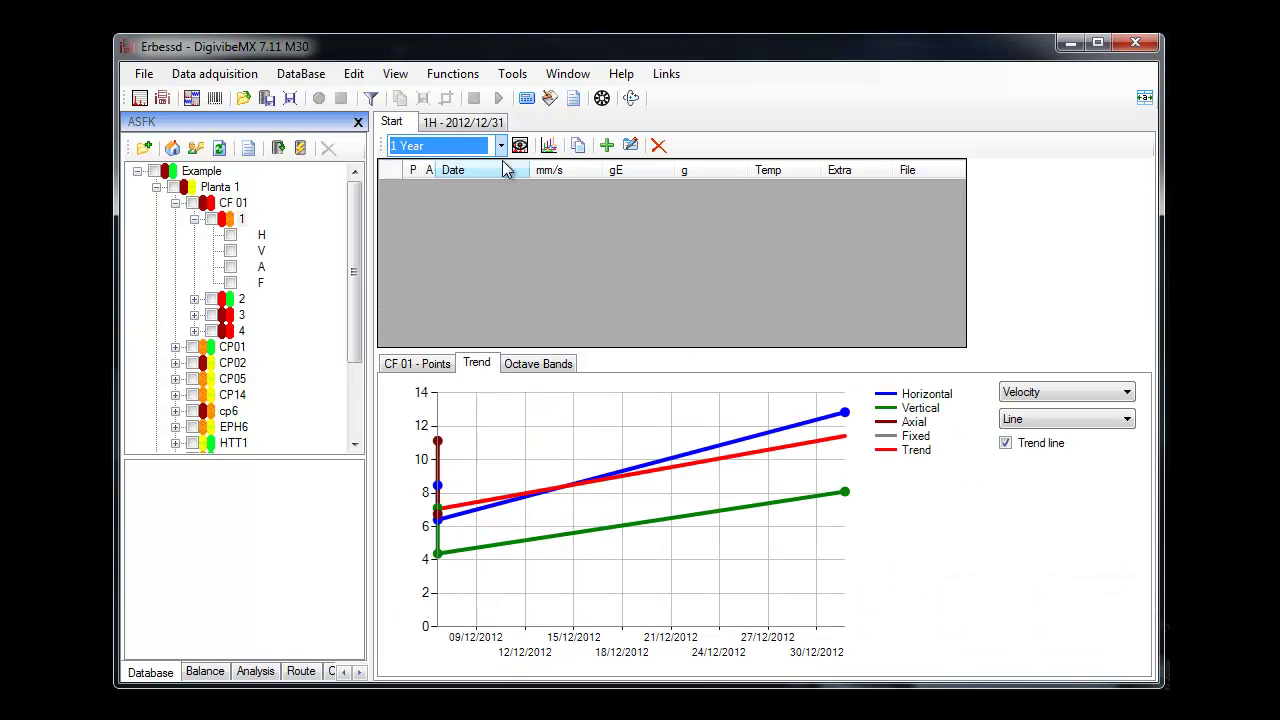
left_click(500, 145)
left_click(466, 165)
left_click(262, 234)
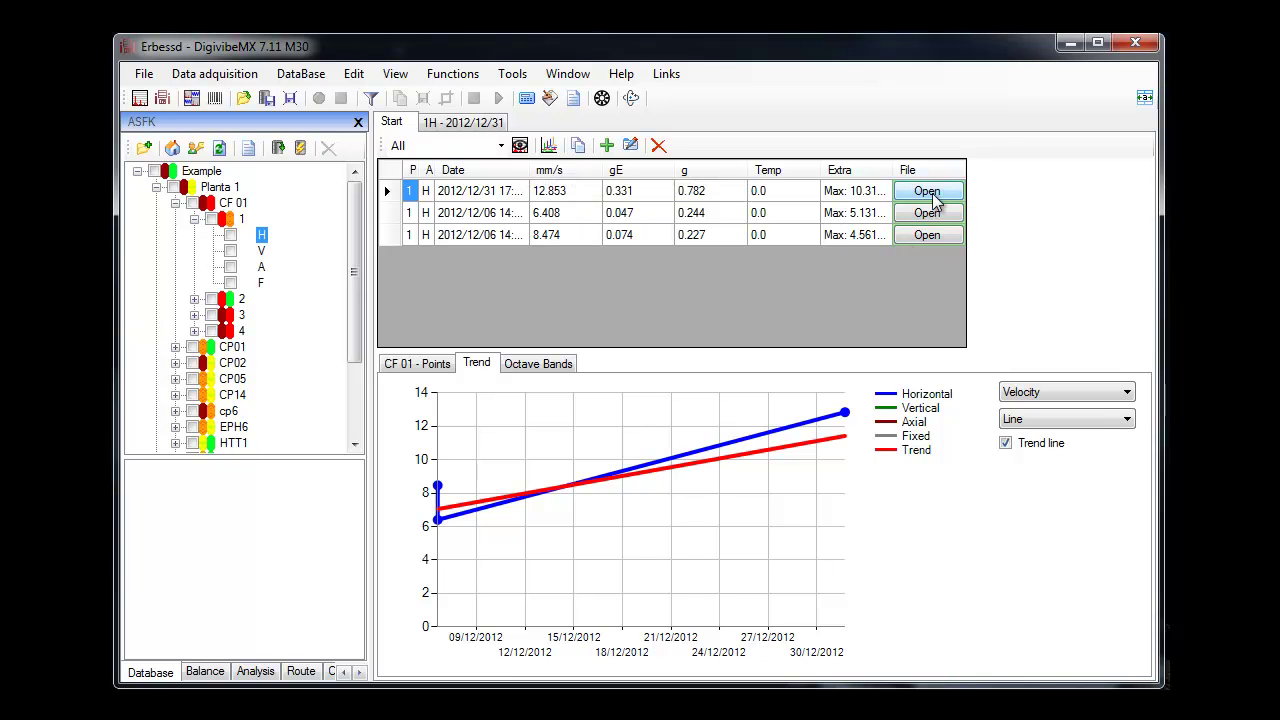
left_click(520, 146)
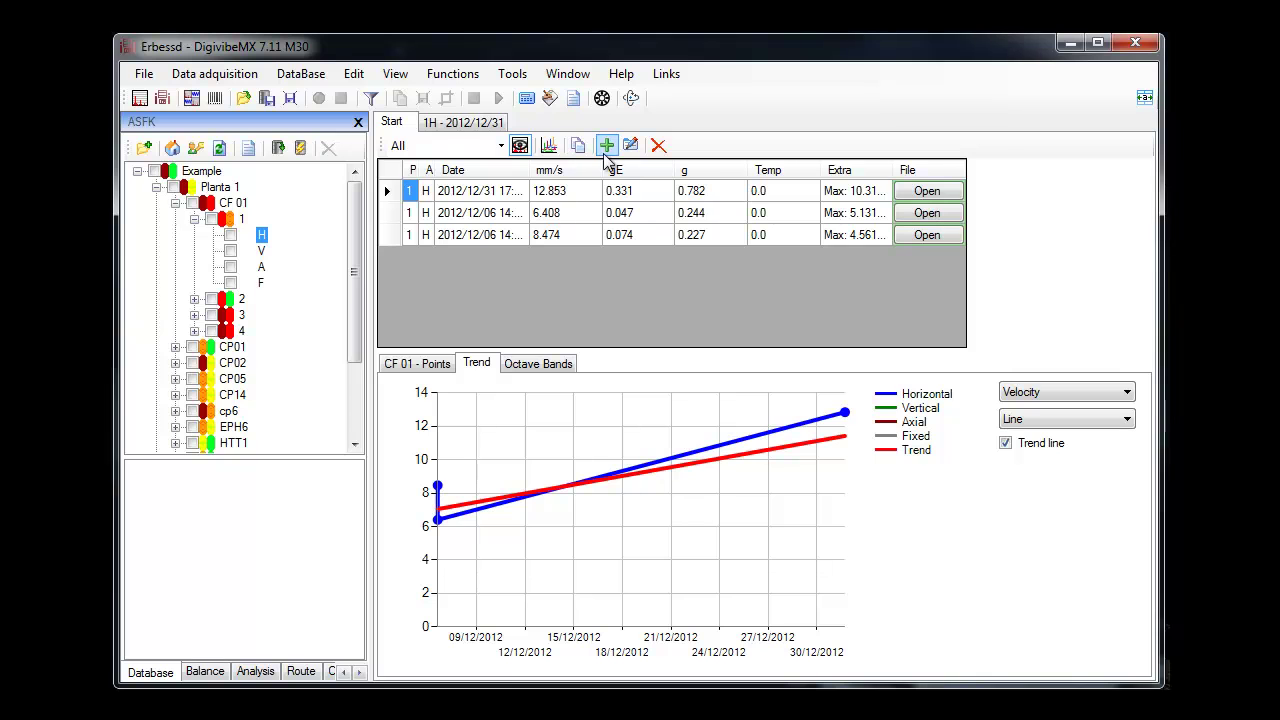
left_click_drag(388, 192, 383, 228)
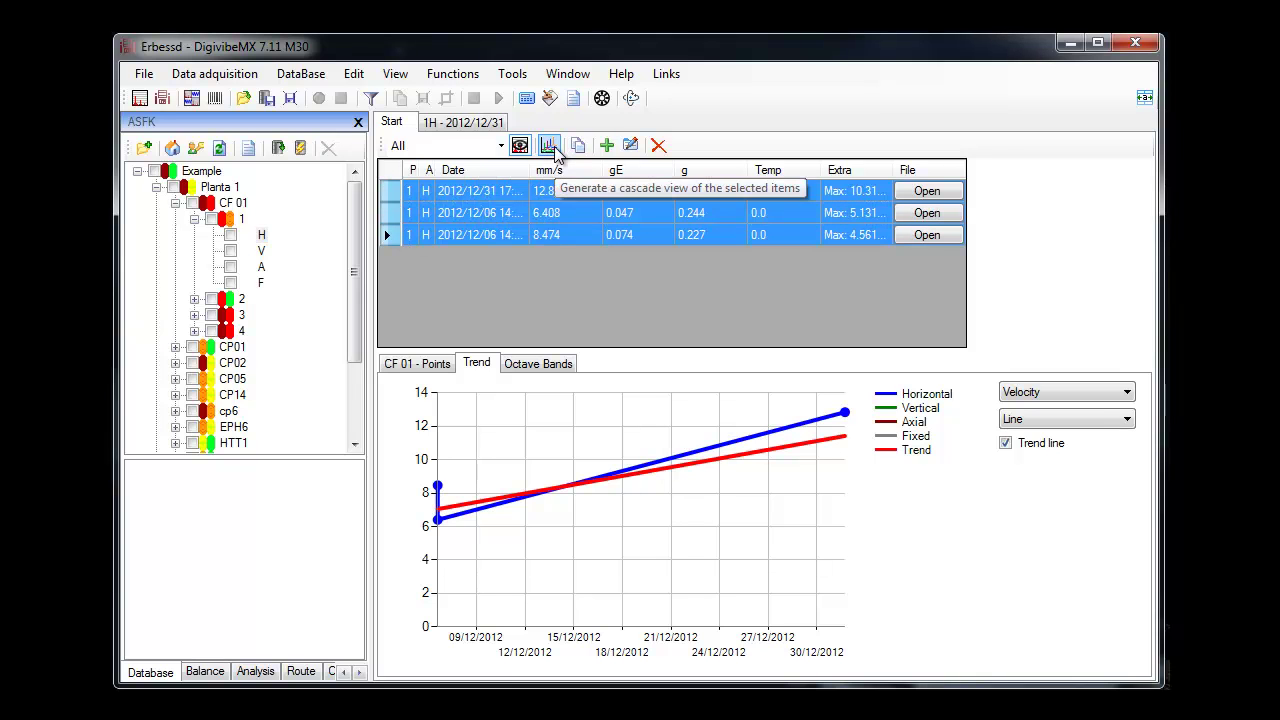
left_click(551, 146)
left_click(418, 230)
type("6")
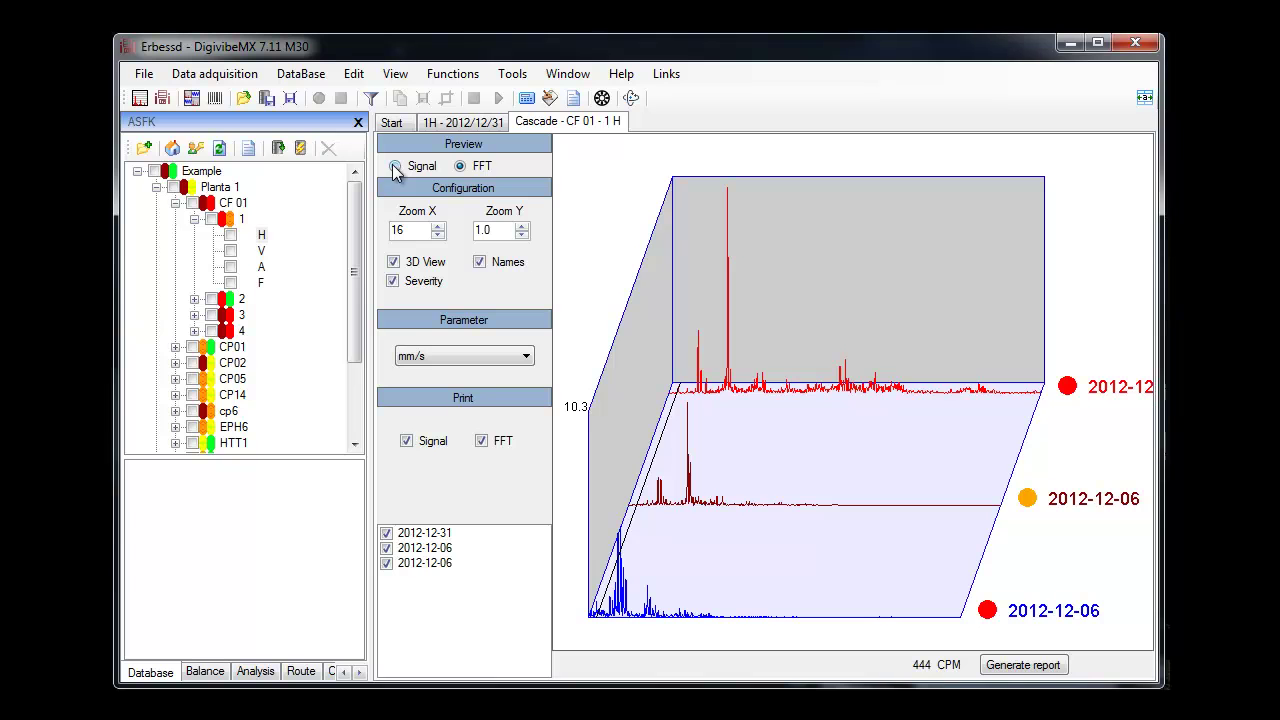
left_click(394, 262)
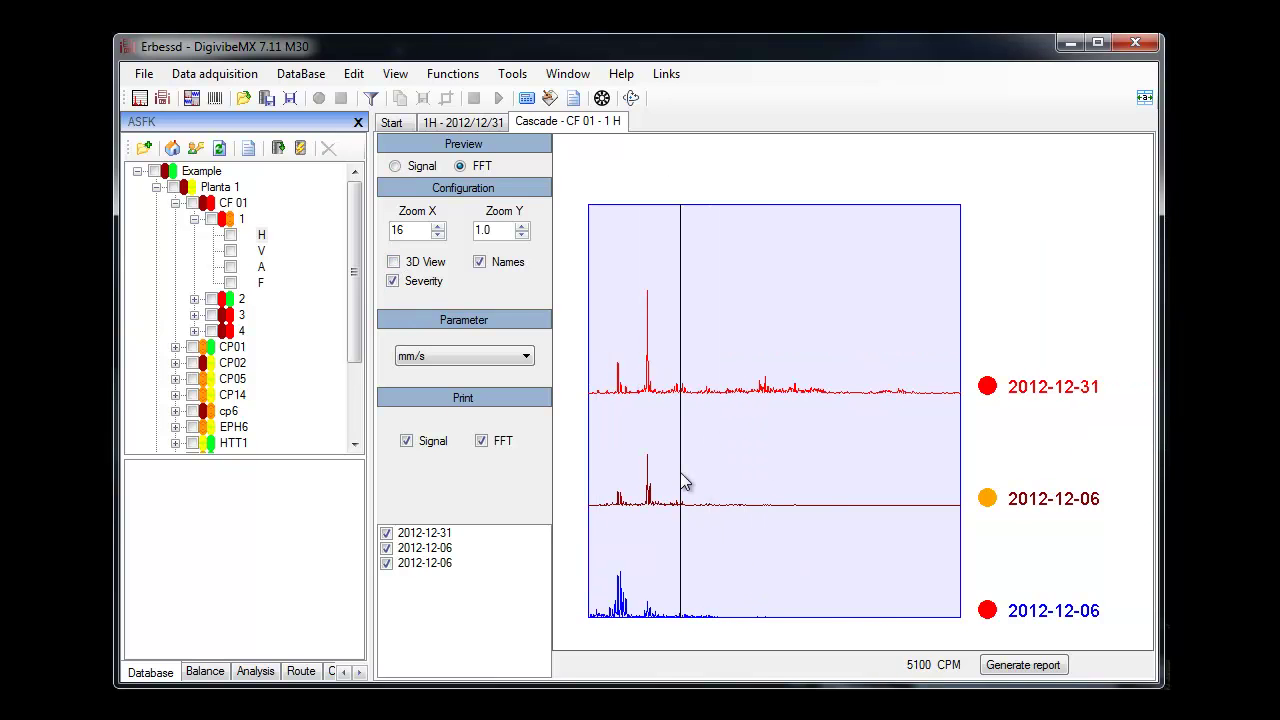
right_click(572, 124)
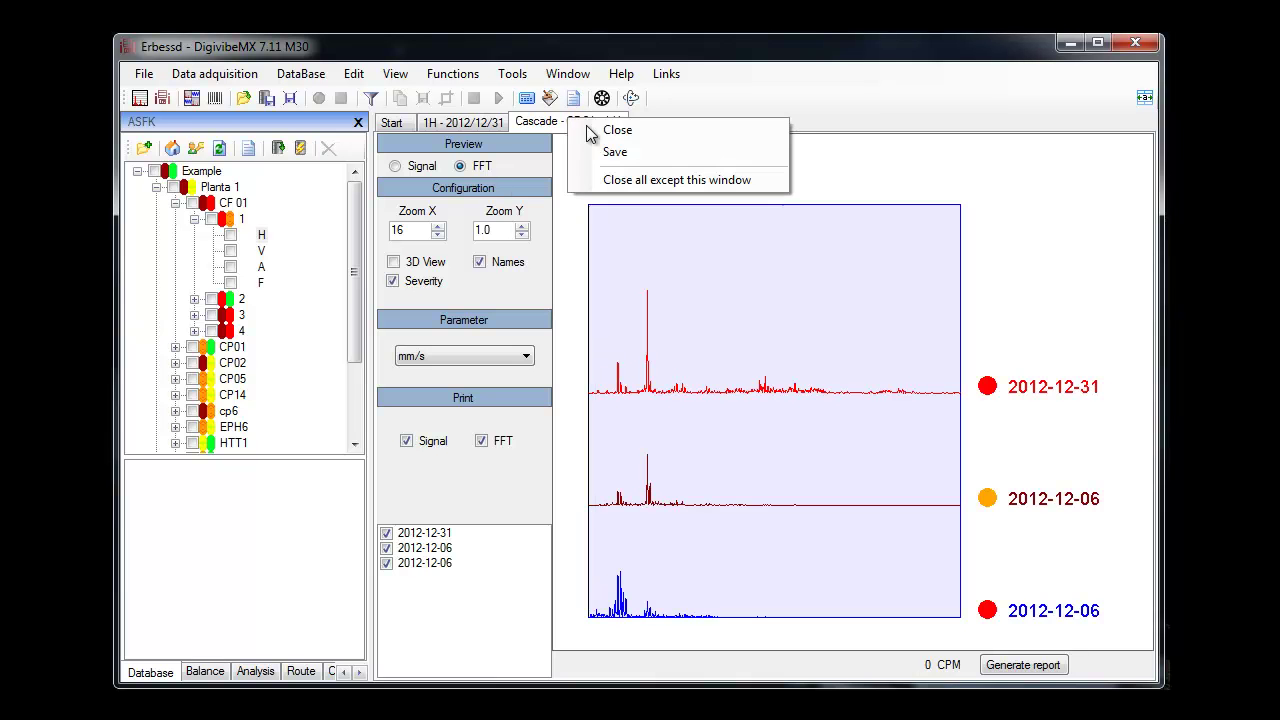
left_click(600, 128)
left_click(398, 130)
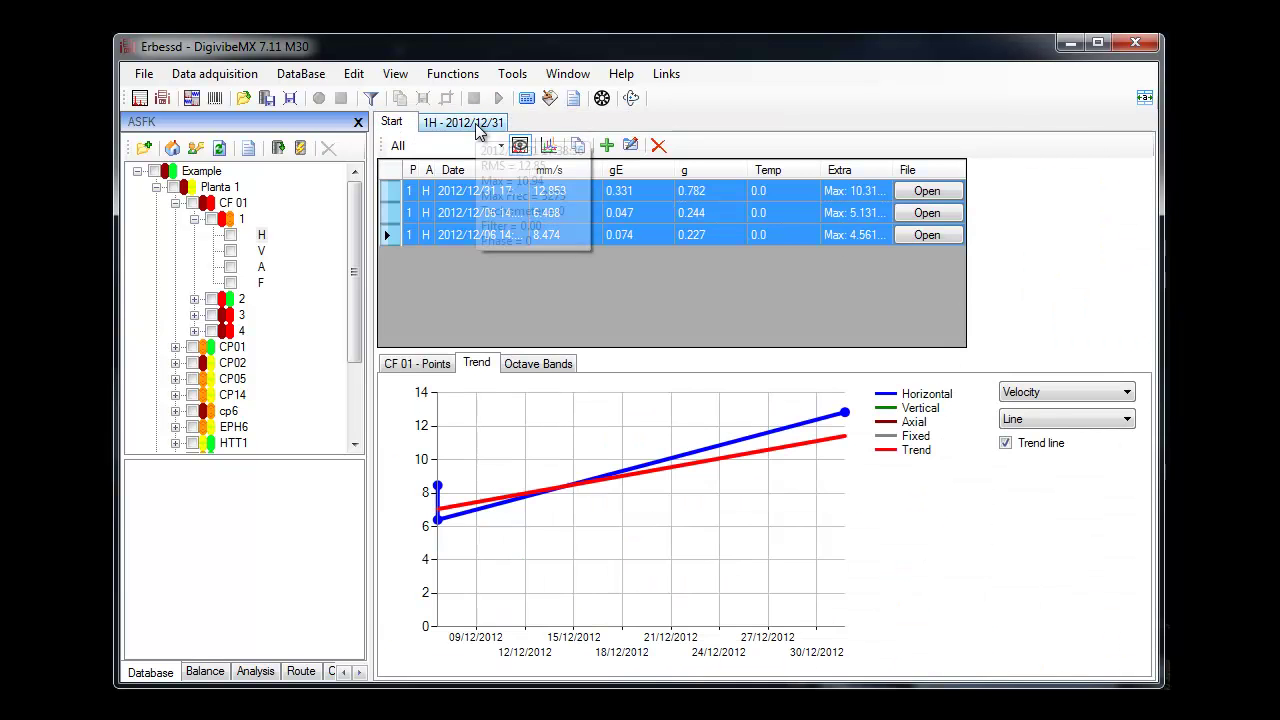
Step: Close the 1H spectrum view and select the second measurement's gE value 0.047
right_click(478, 130)
left_click(518, 134)
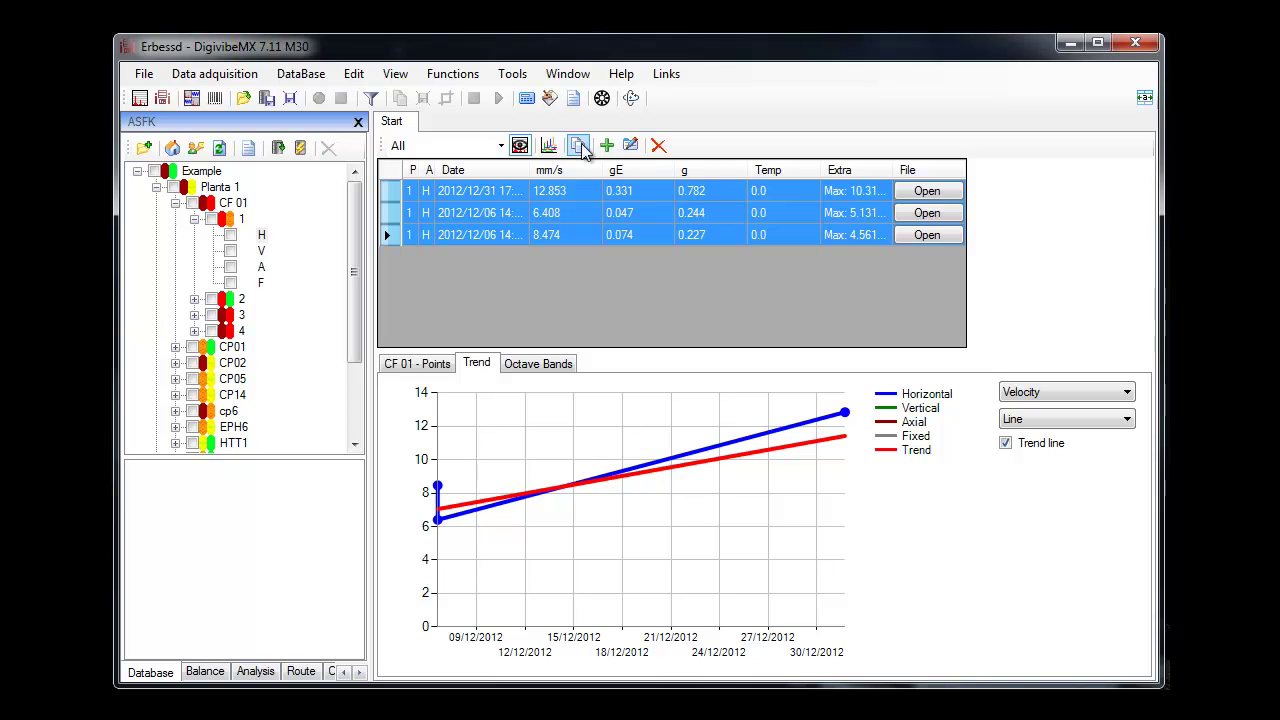
left_click(577, 146)
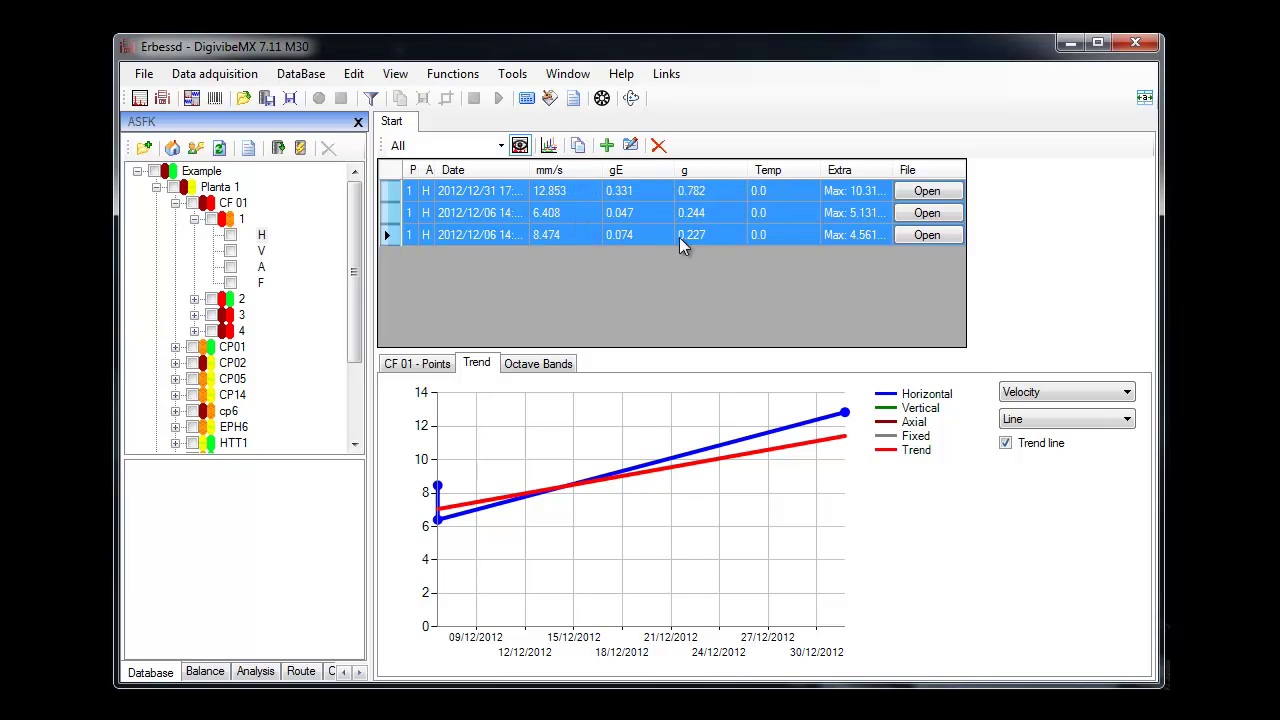
left_click(606, 146)
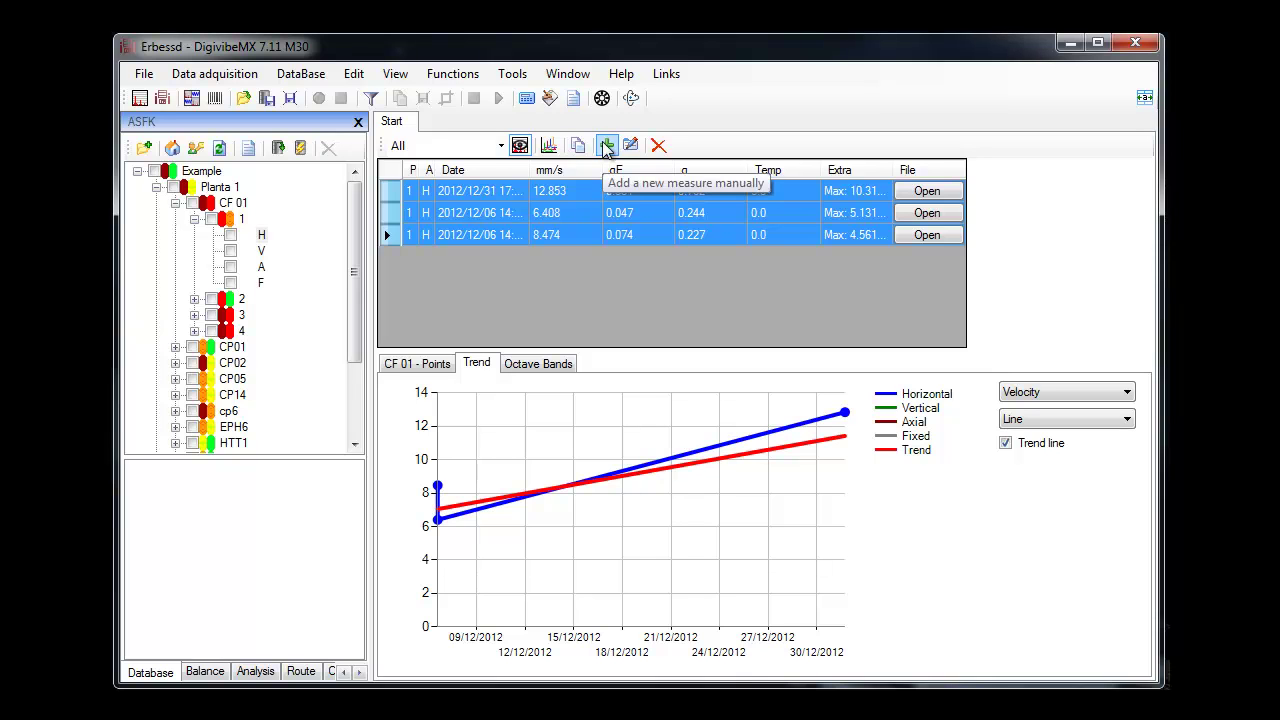
key("Up")
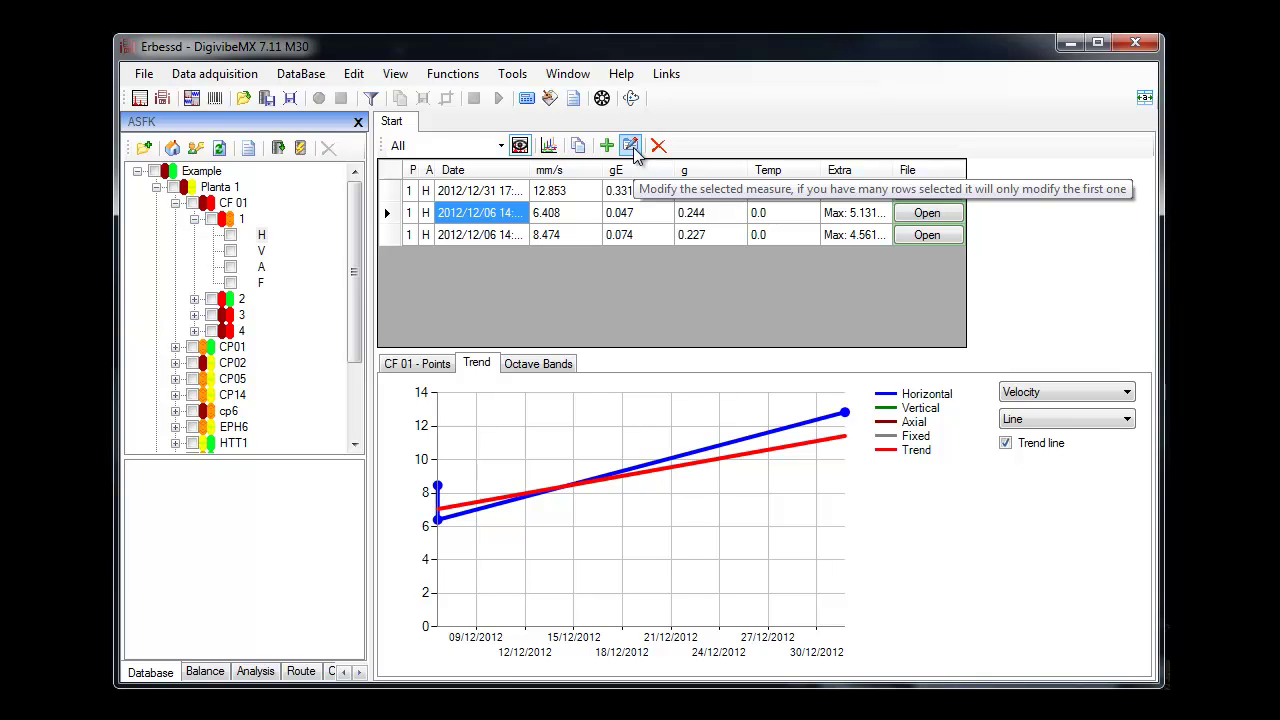
left_click(616, 213)
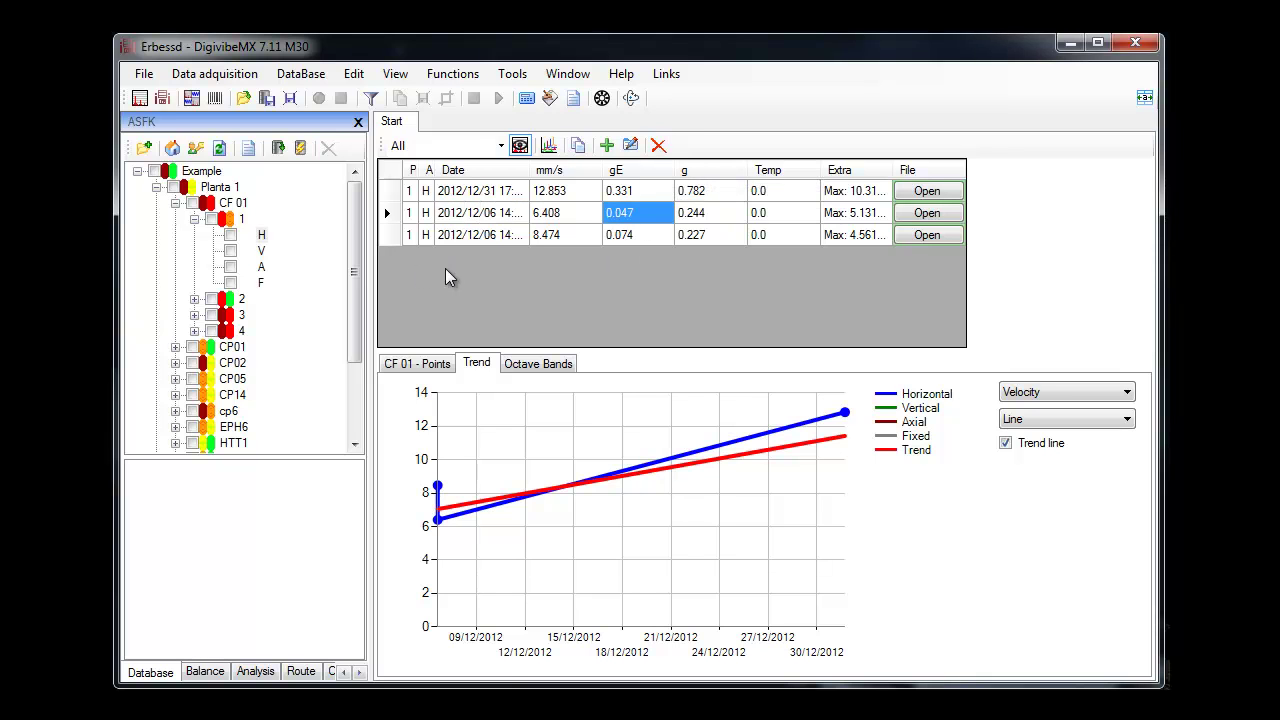
Step: Collapse point 1 and CF 01, then select Planta 1's machines overview
left_click(194, 219)
left_click(175, 203)
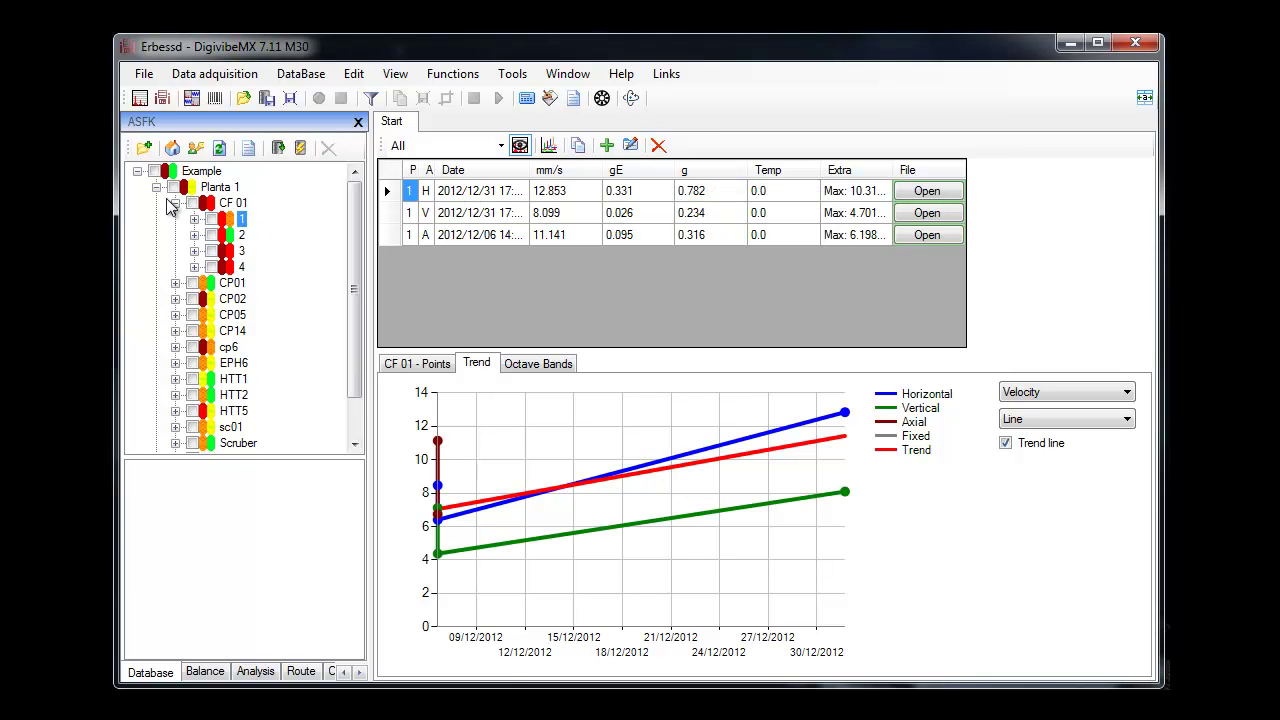
left_click(156, 187)
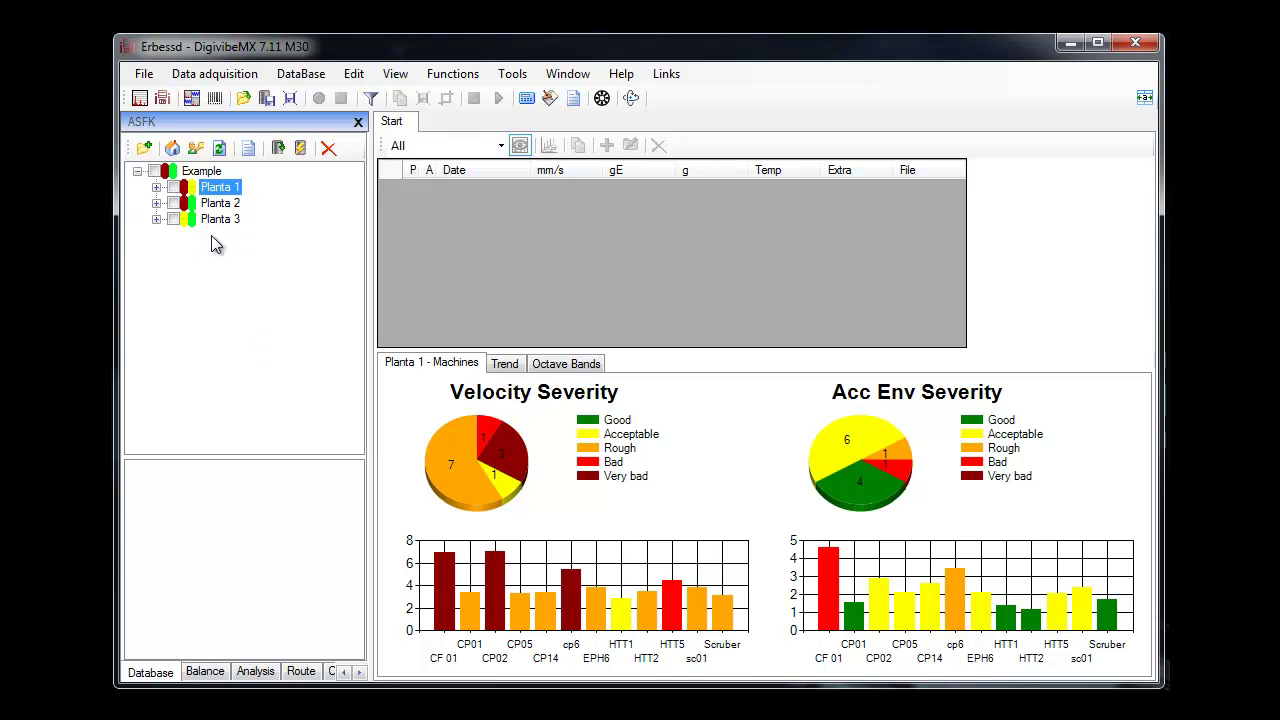
Step: Create a new machine entry for Example 2, Area 1, Machine 1 and attach its photo
left_click(145, 150)
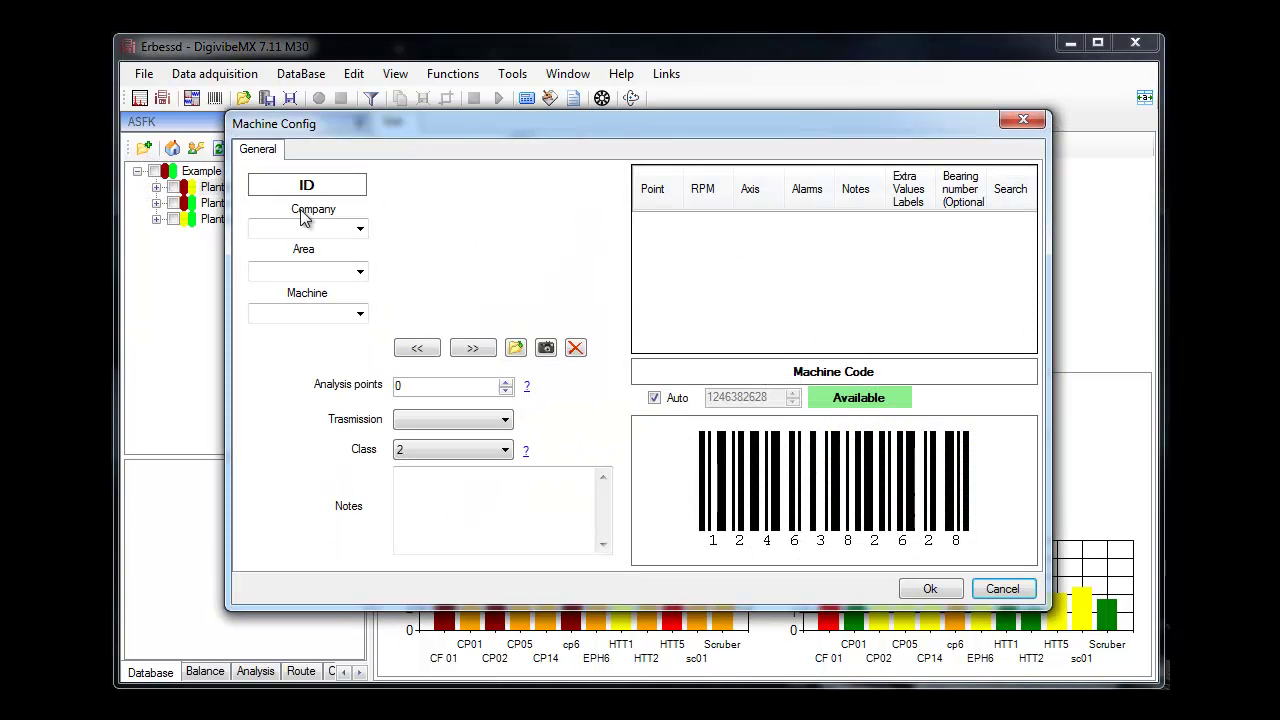
left_click(303, 226)
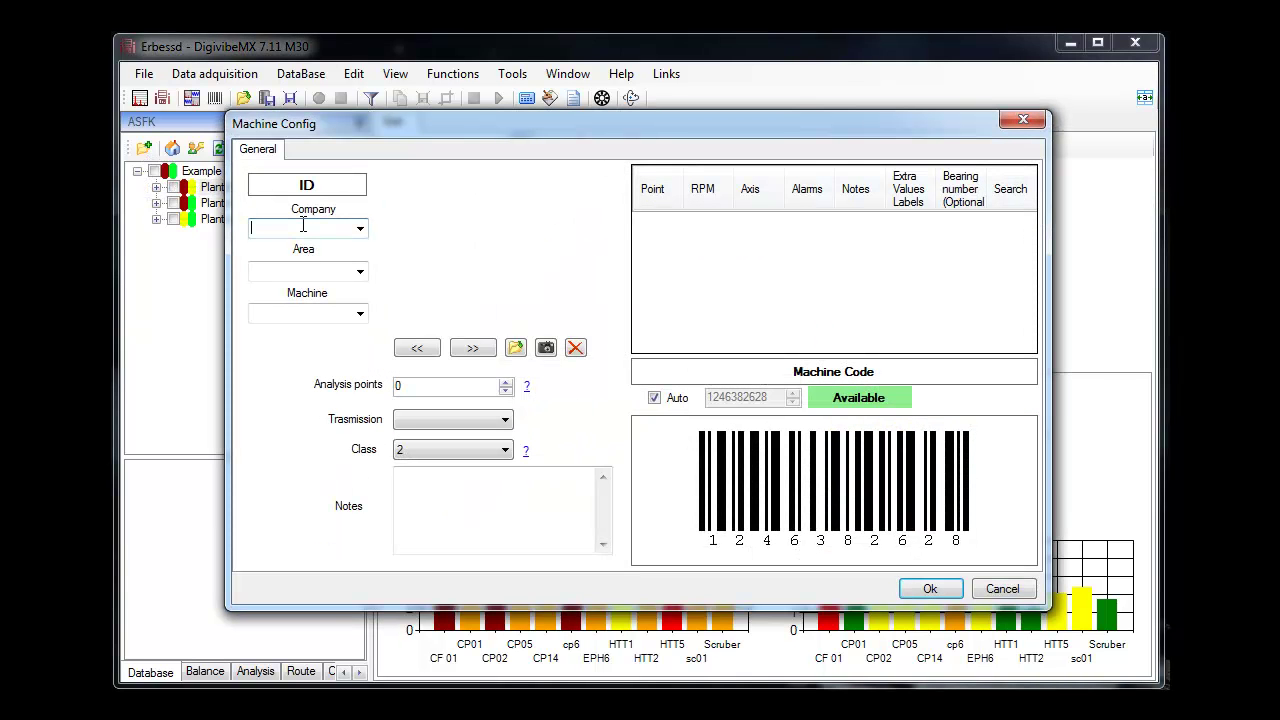
type("Example 2")
left_click(294, 272)
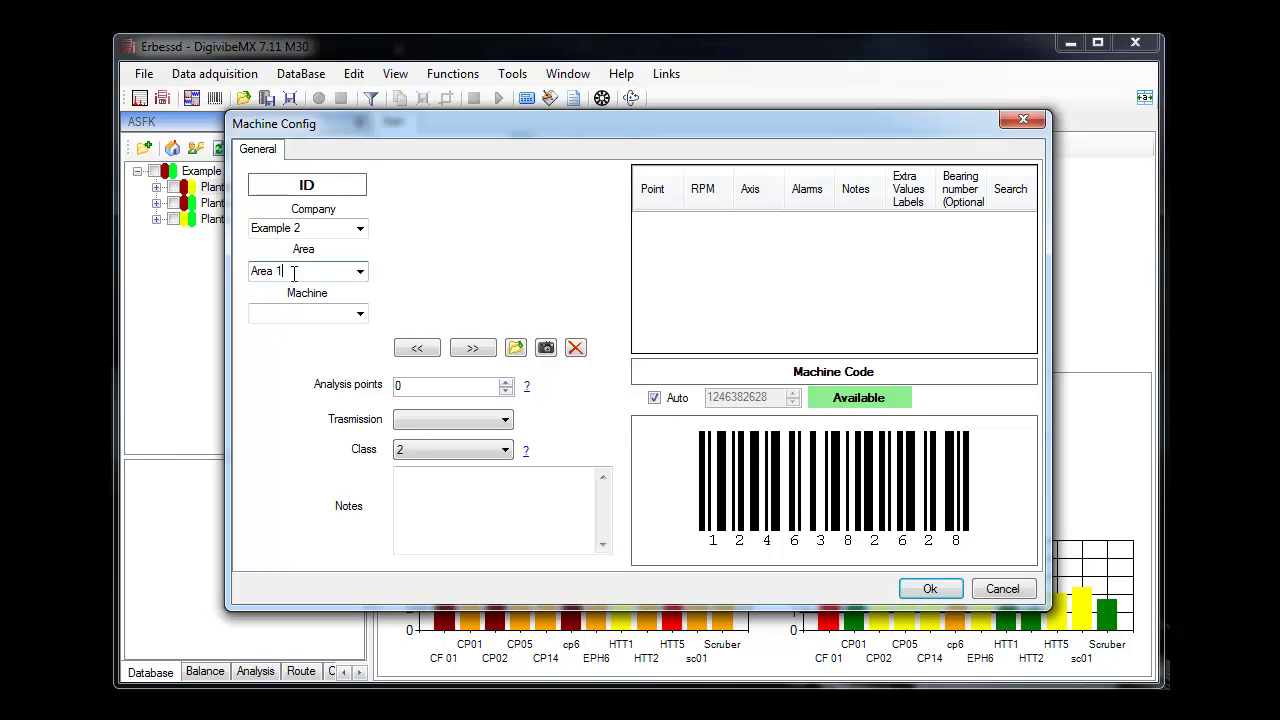
left_click(278, 316)
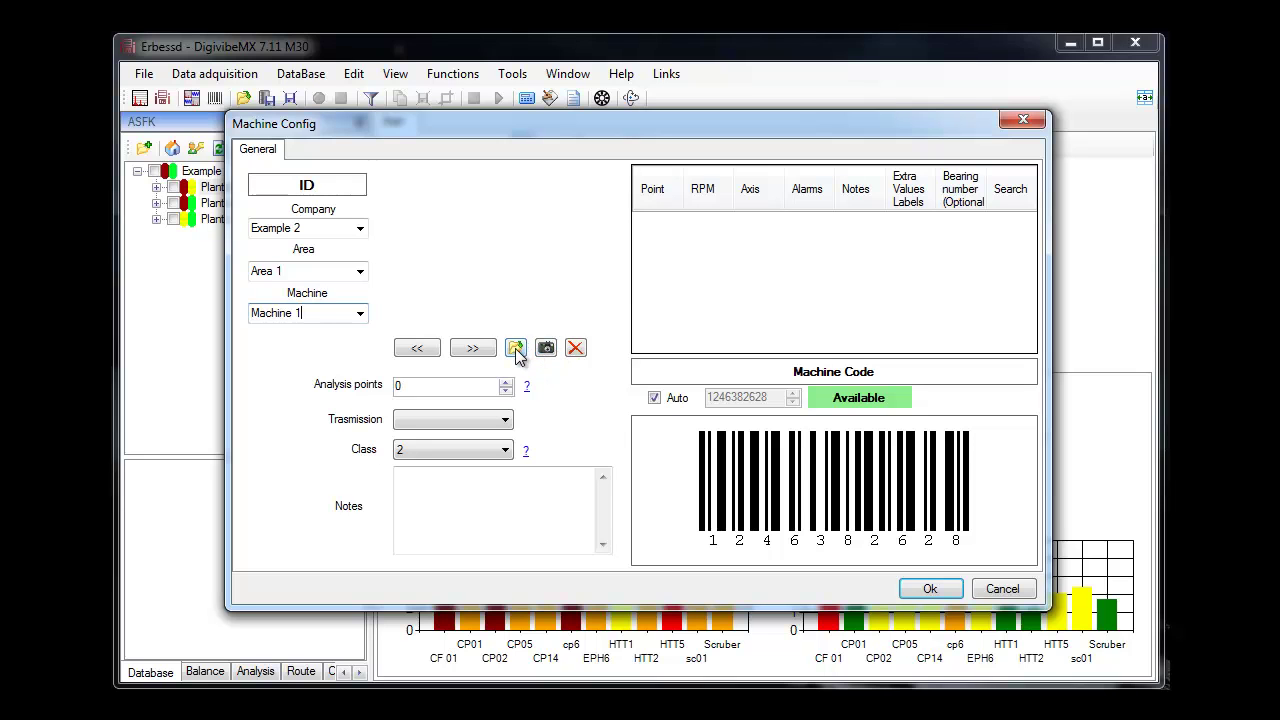
left_click(516, 349)
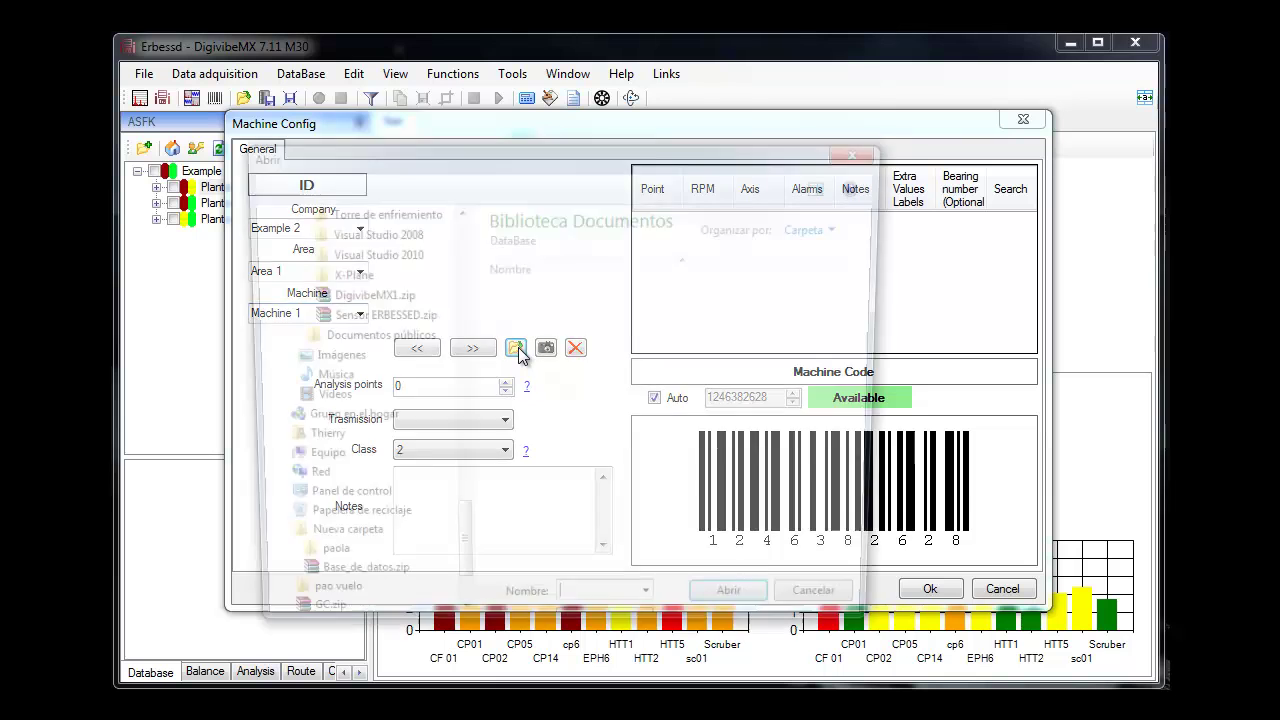
double_click(540, 357)
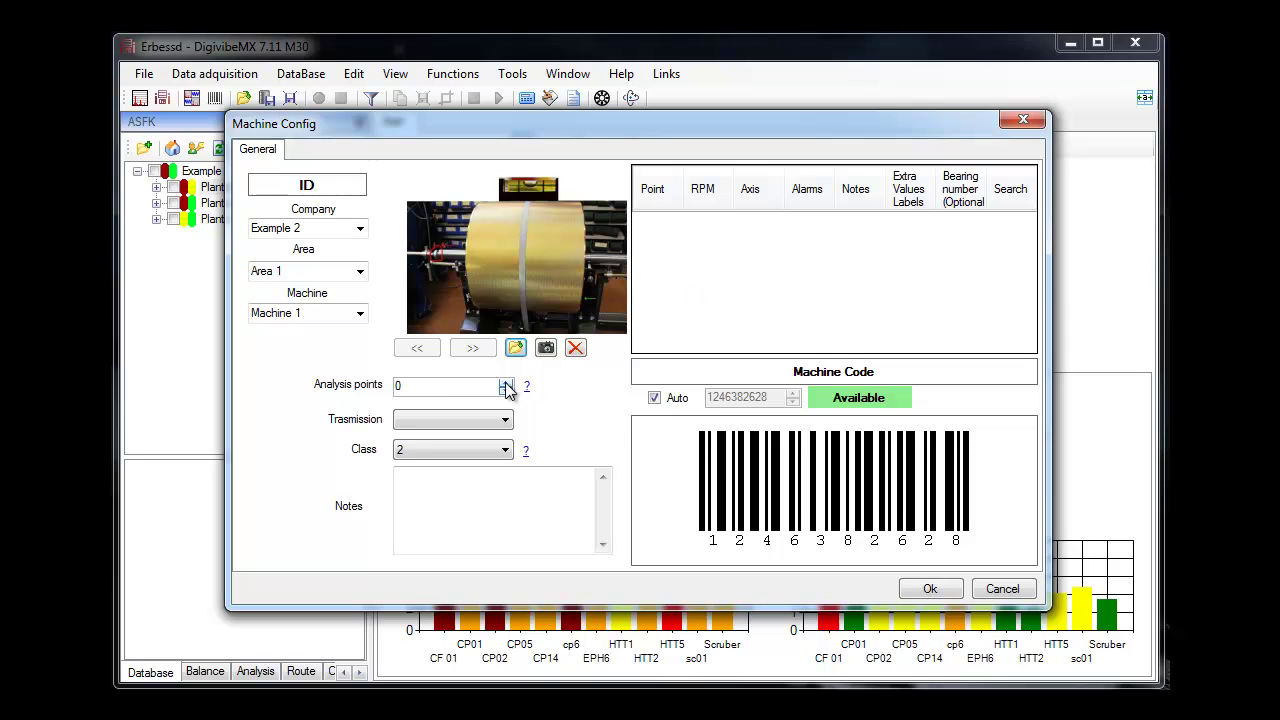
Step: Set Machine 1's transmission to Belts and review the ISO 10816 severity chart
scroll(505, 382, "up", 4)
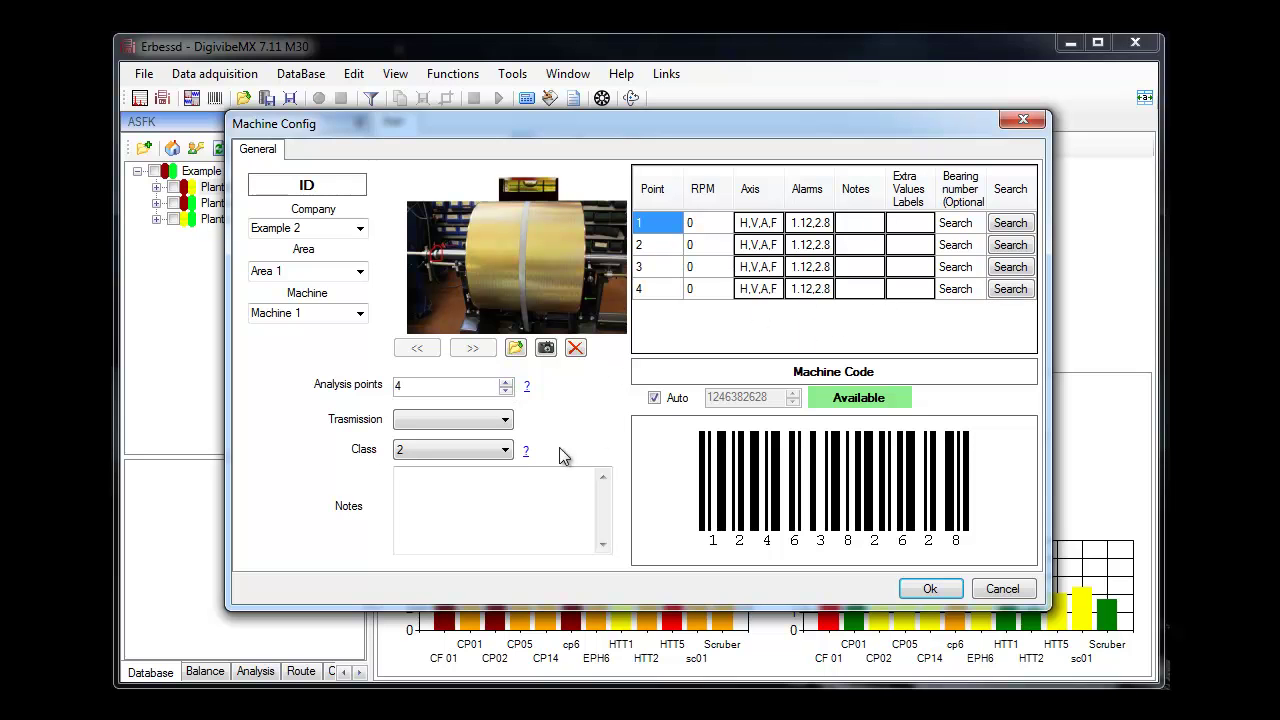
left_click(503, 420)
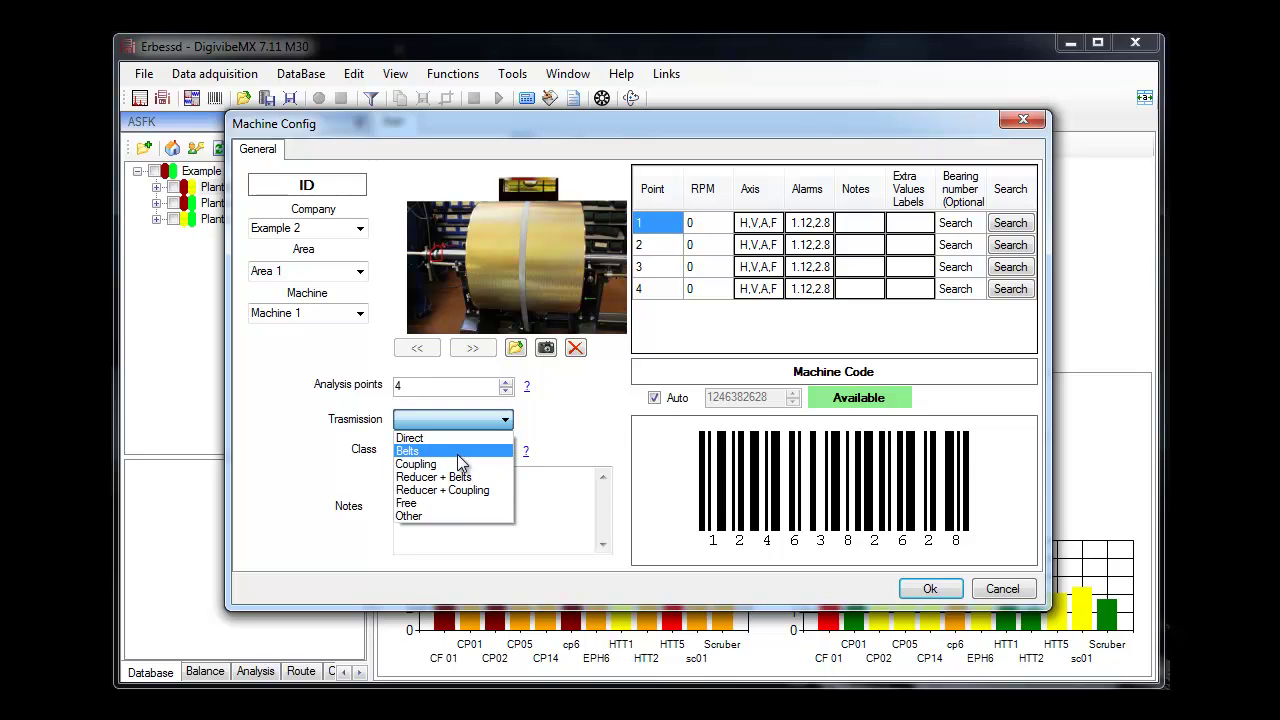
left_click(457, 452)
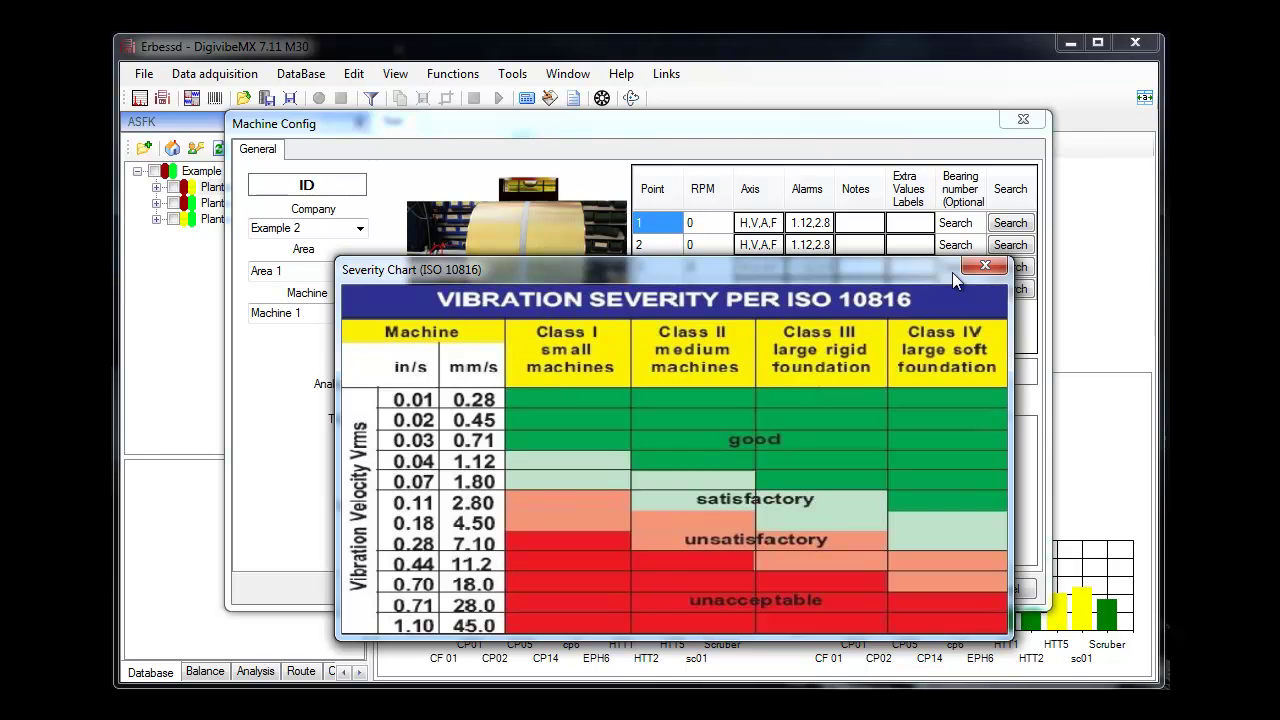
left_click(985, 265)
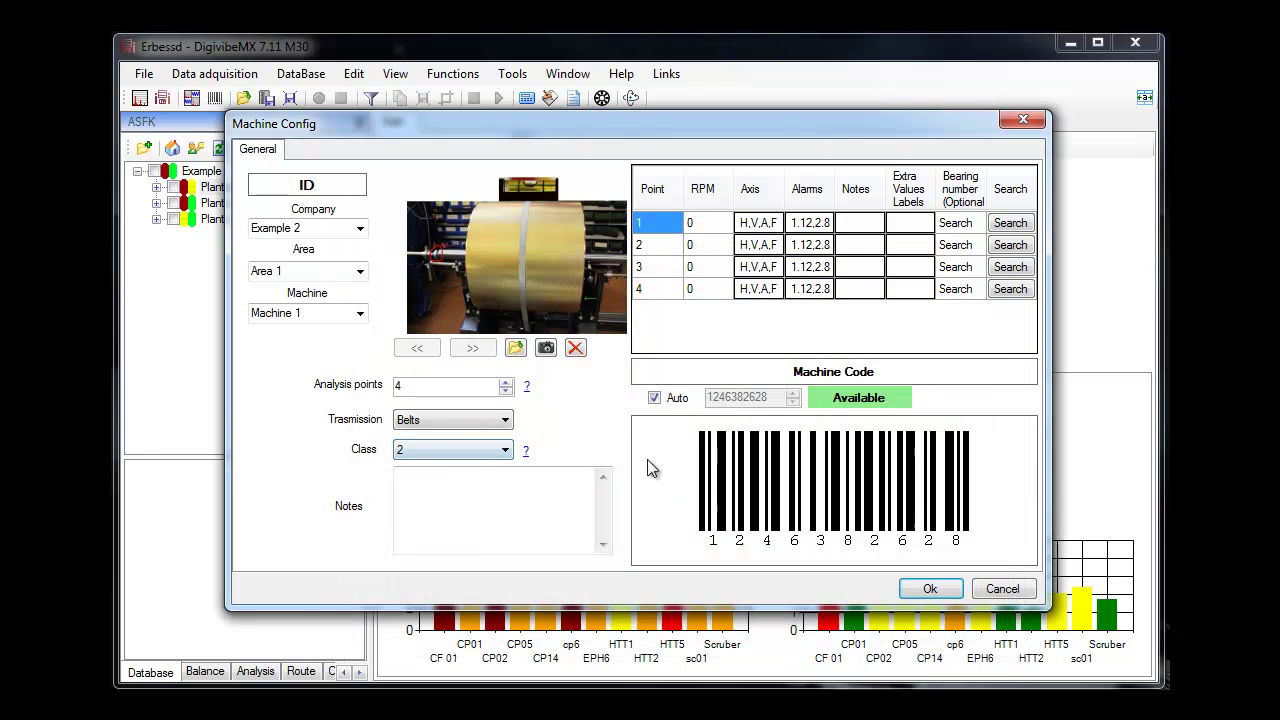
left_click(546, 348)
Step: Enter 1800 RPM as the running speed for all four points
left_click(706, 229)
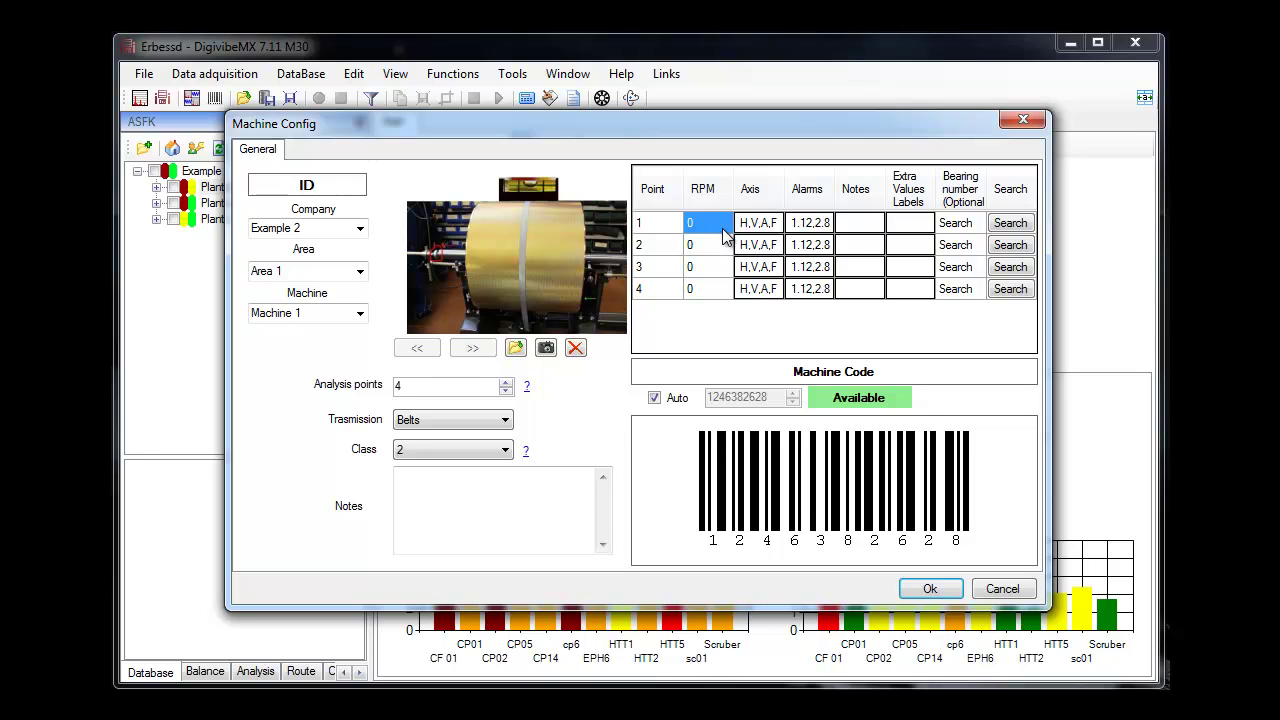
left_click(700, 226)
left_click(693, 221)
type("1")
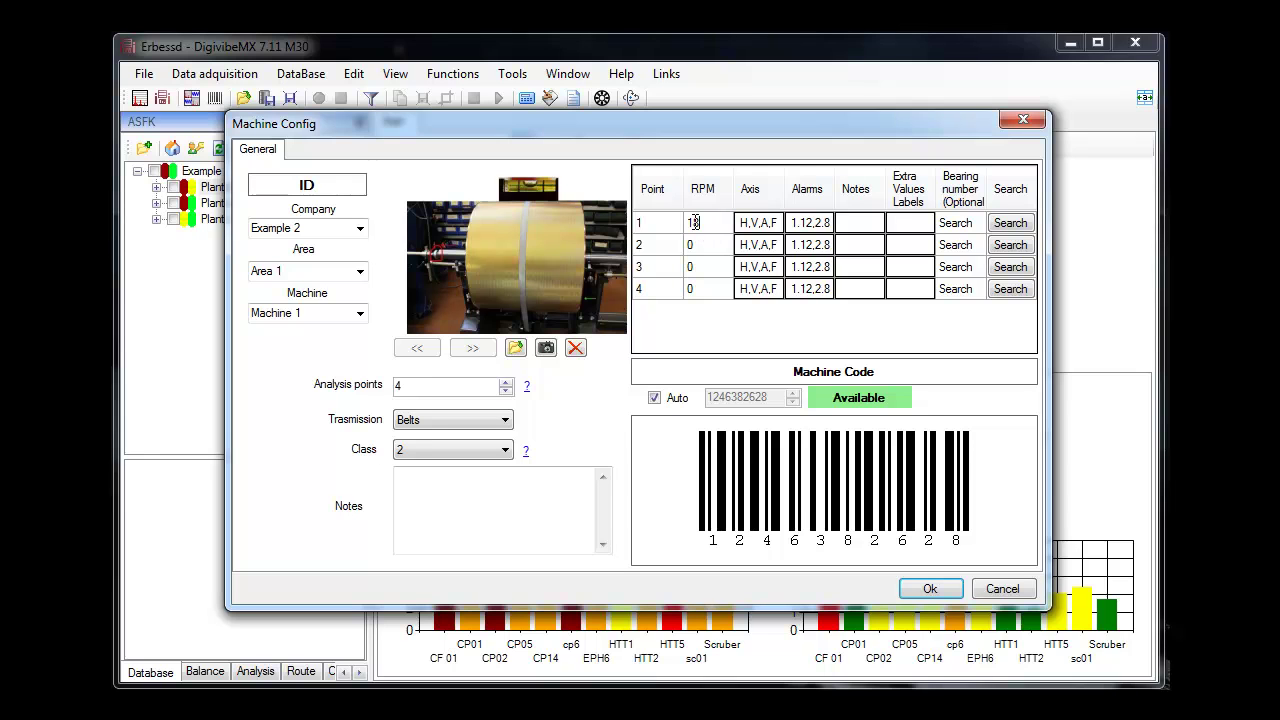
type("800")
left_click(697, 245)
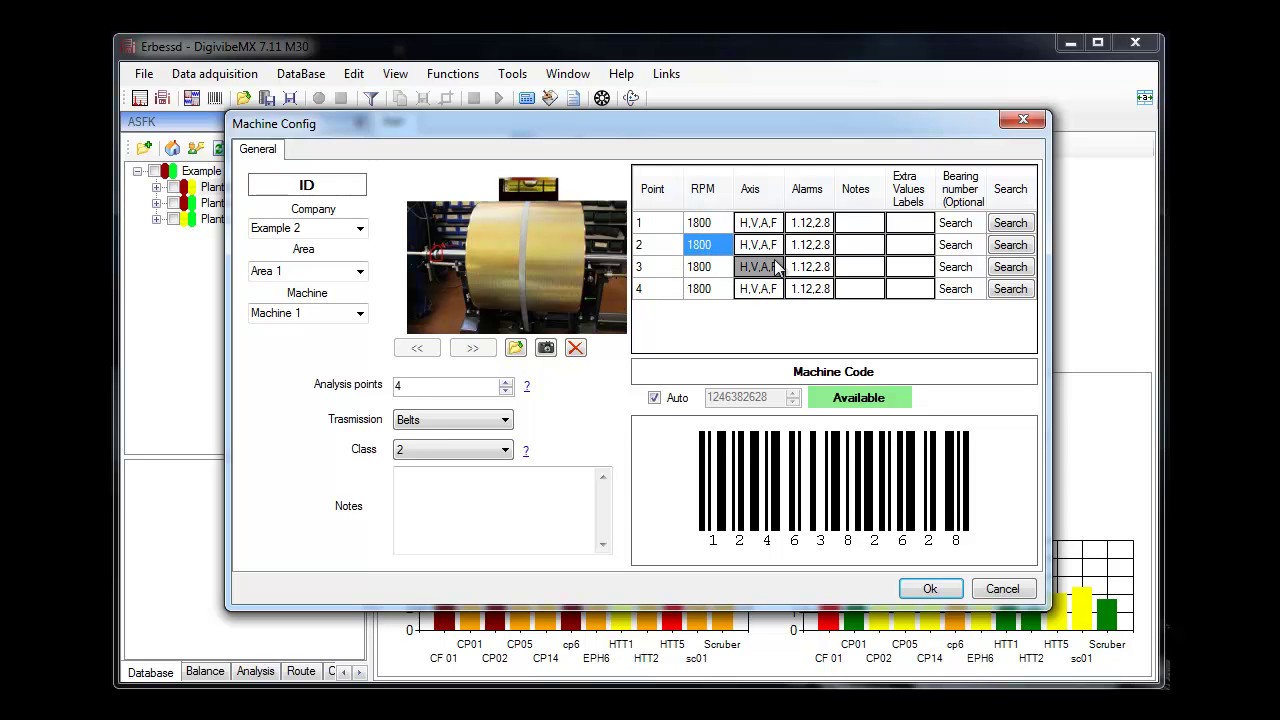
Step: Set points 1–4 to H, V and A axes without a reference point
left_click(755, 228)
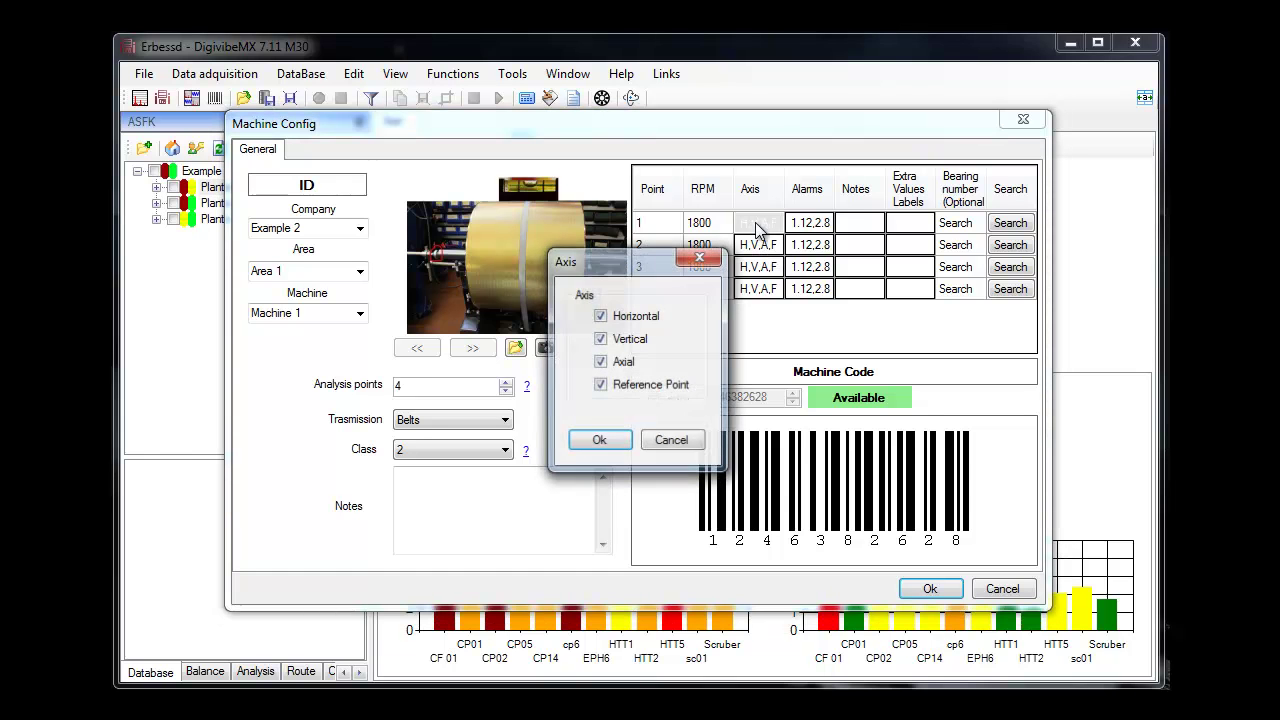
left_click(602, 387)
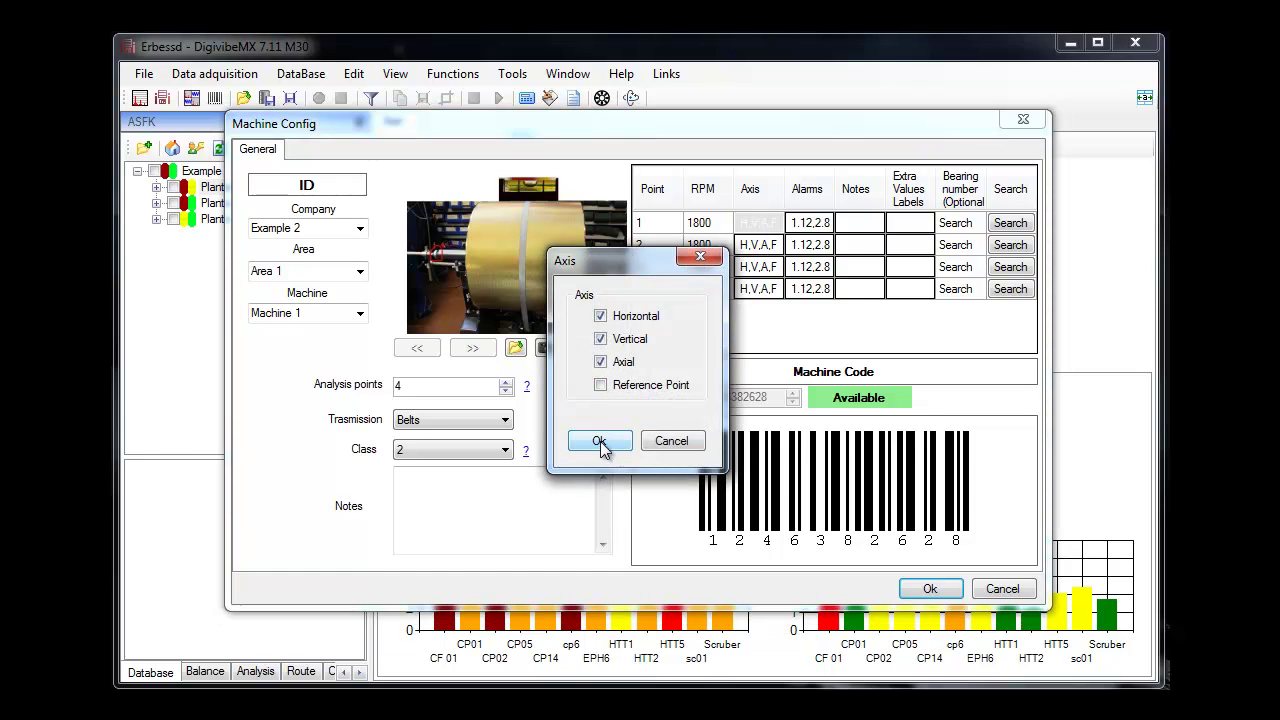
left_click(599, 441)
left_click(760, 245)
left_click(600, 385)
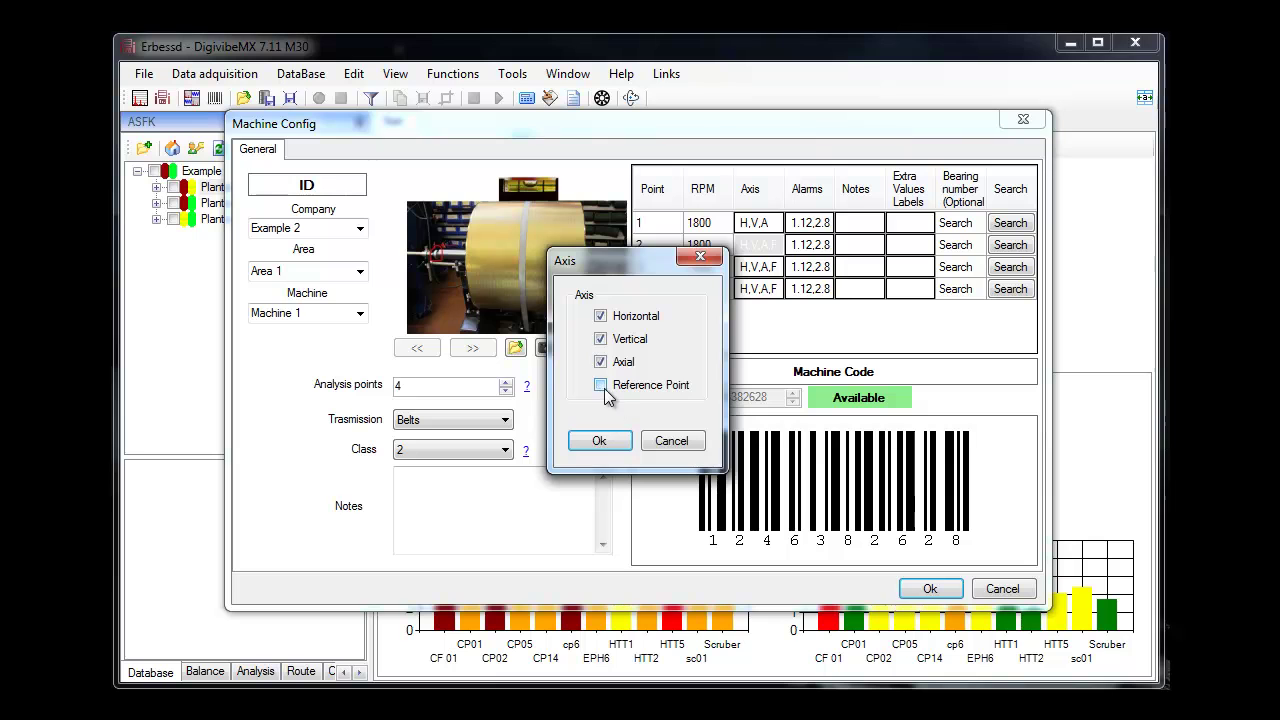
left_click(599, 441)
left_click(757, 267)
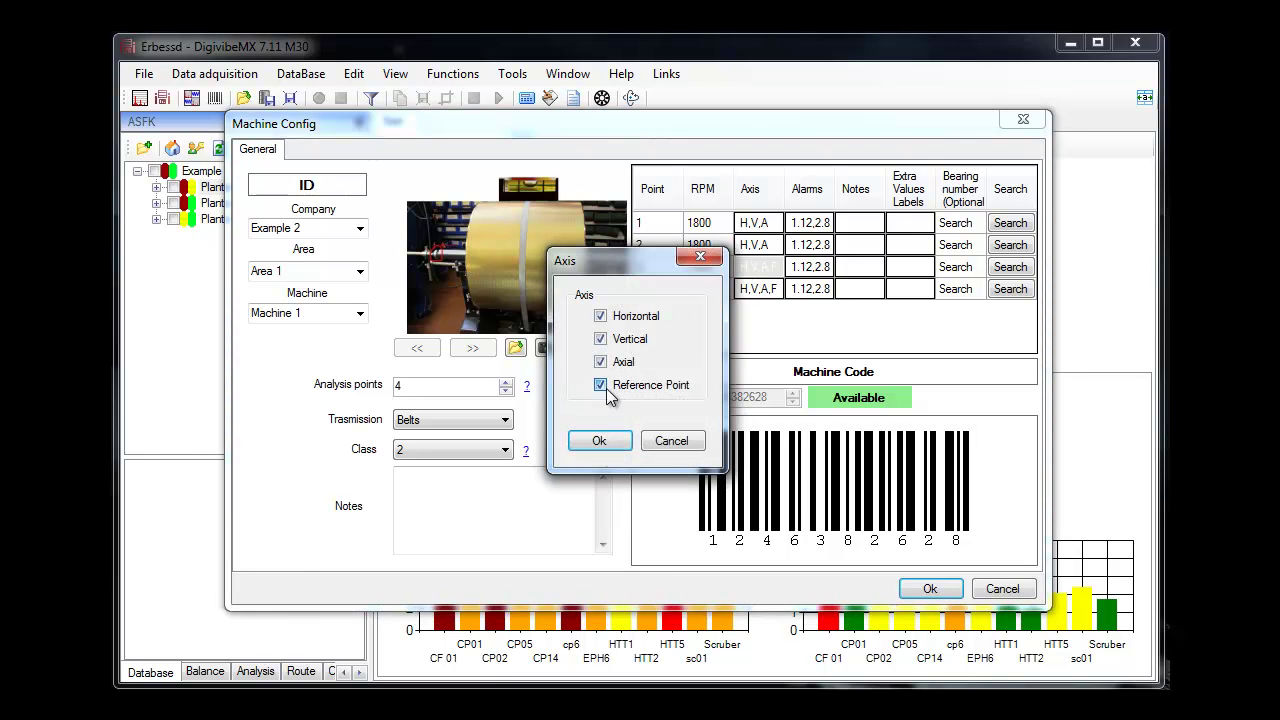
left_click(600, 385)
left_click(599, 441)
left_click(748, 286)
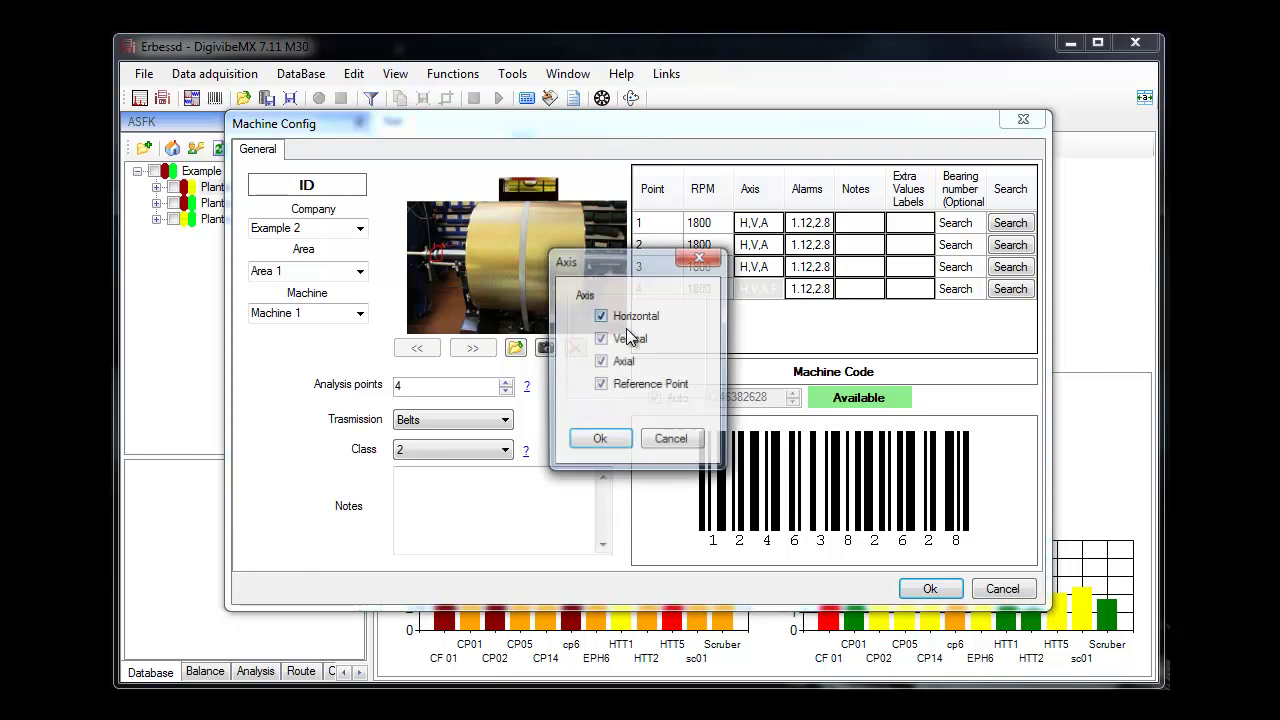
left_click(600, 385)
left_click(599, 441)
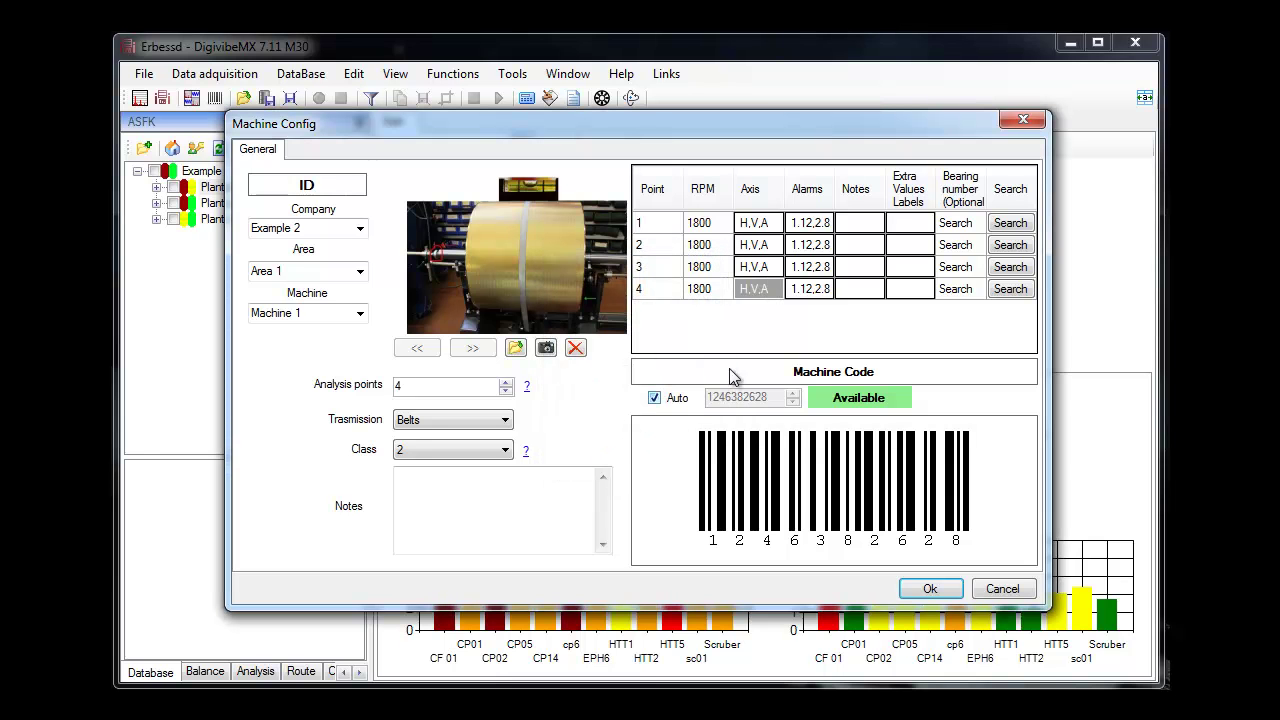
Step: Open point 1's alarm limits, try classes 3 and 4, then return to class 2
left_click(812, 229)
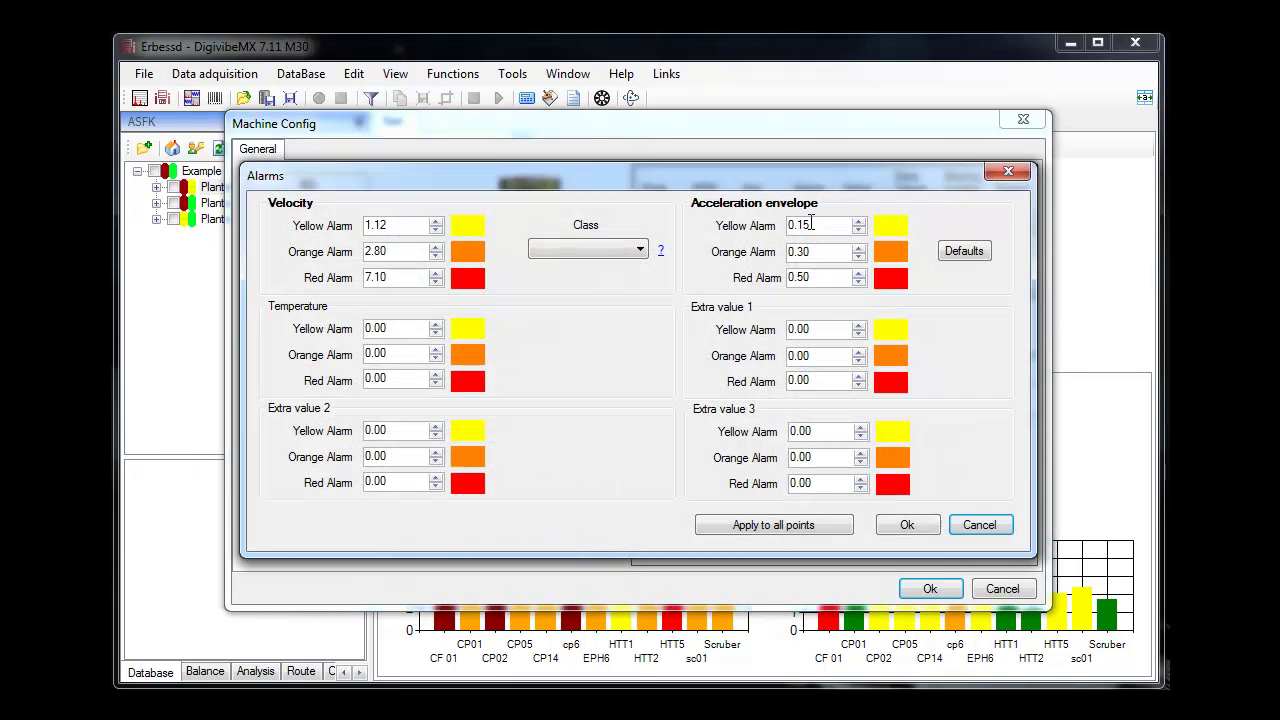
left_click(406, 224)
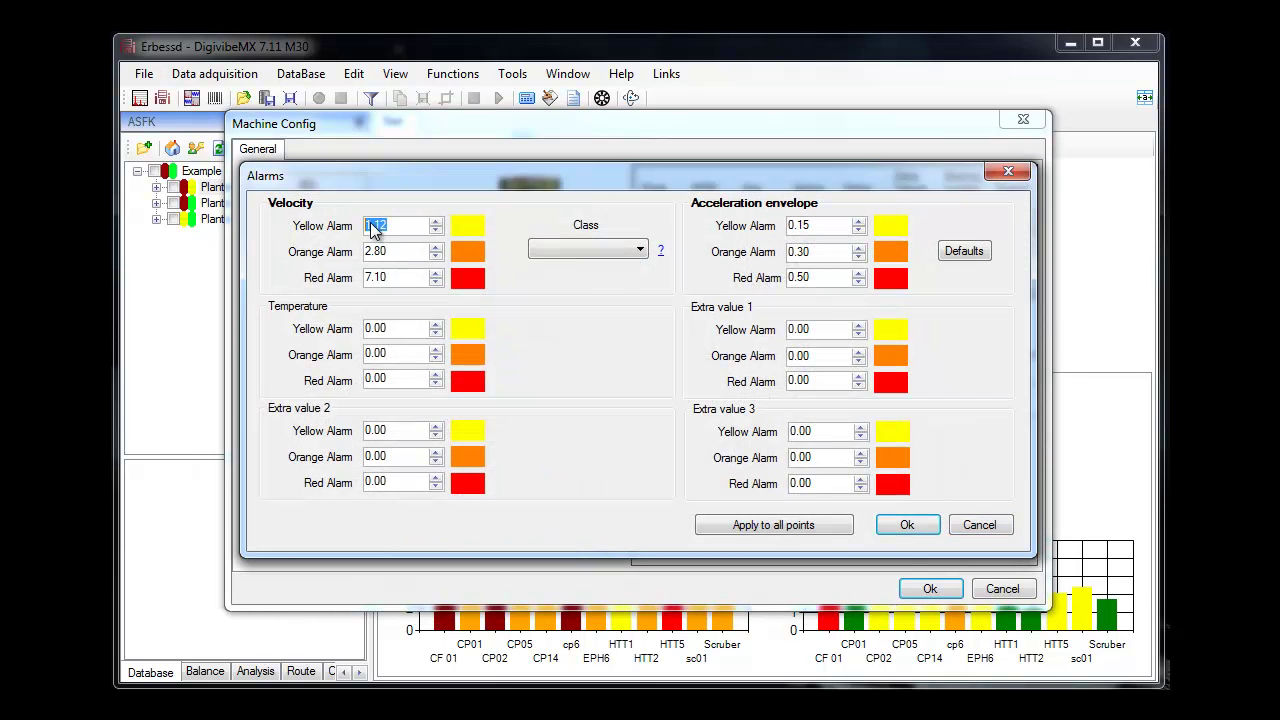
left_click(412, 250)
left_click(633, 252)
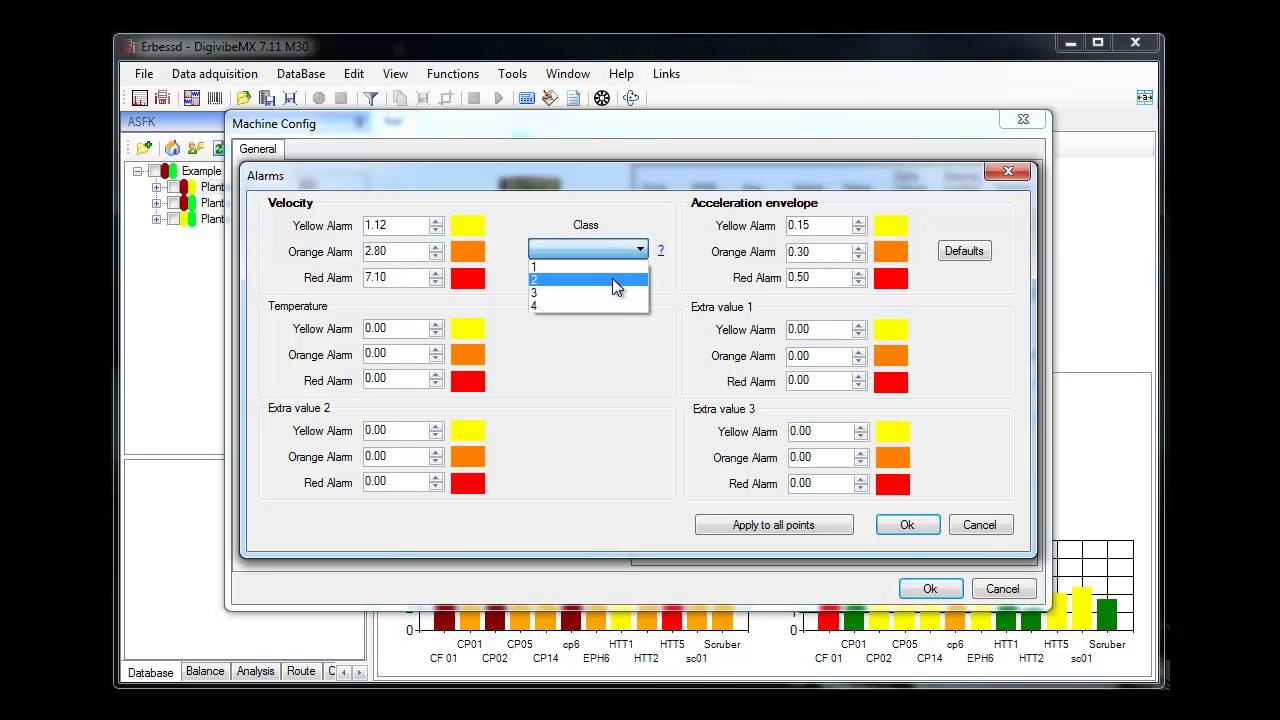
left_click(609, 292)
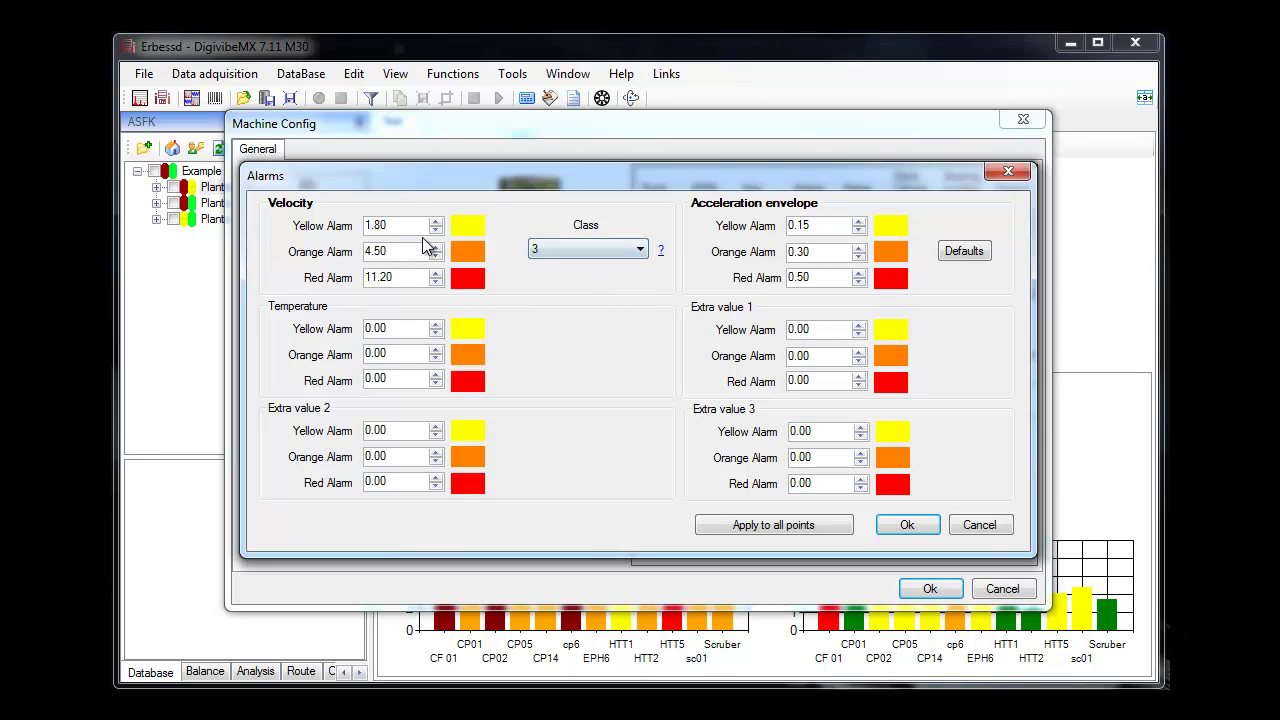
left_click(636, 250)
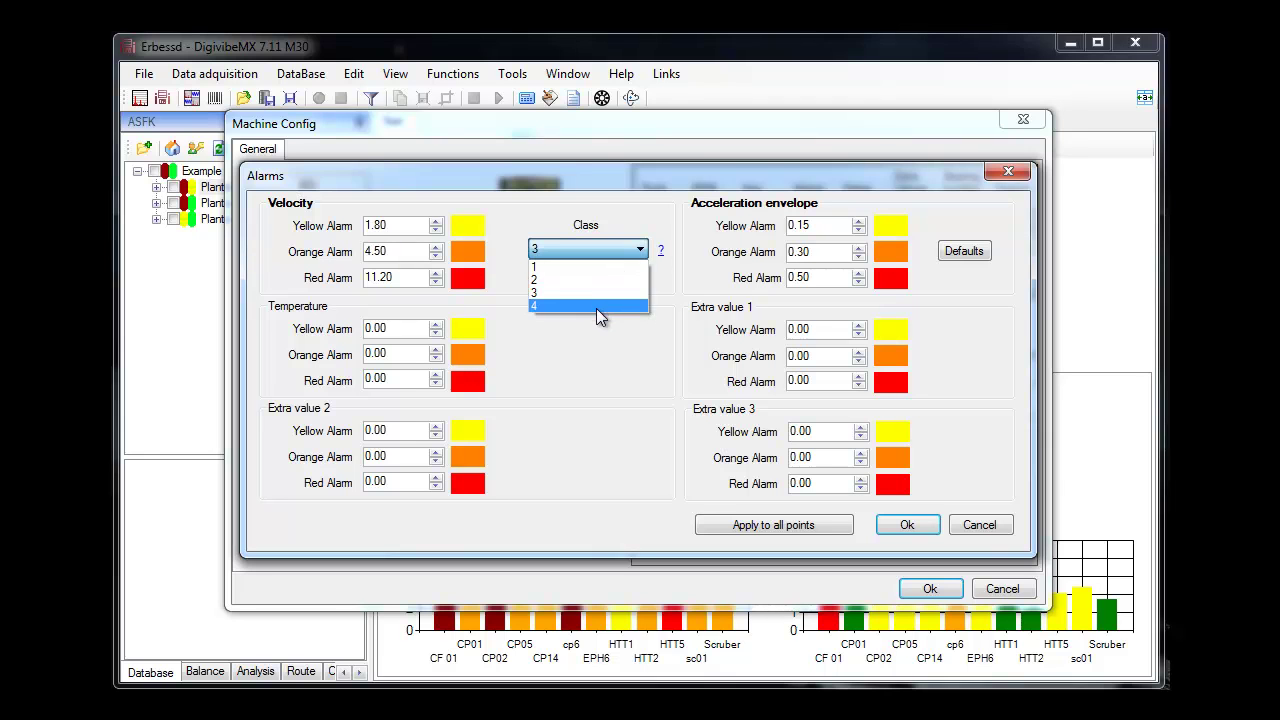
left_click(597, 304)
left_click(590, 251)
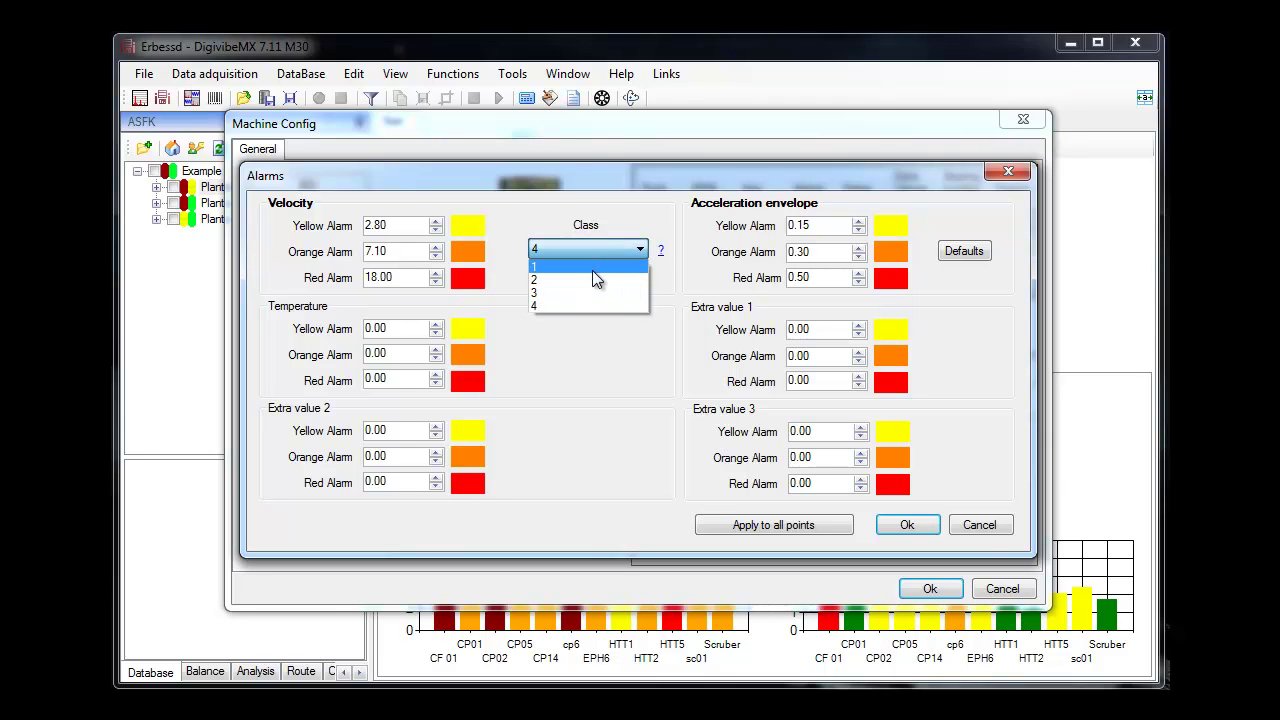
left_click(592, 280)
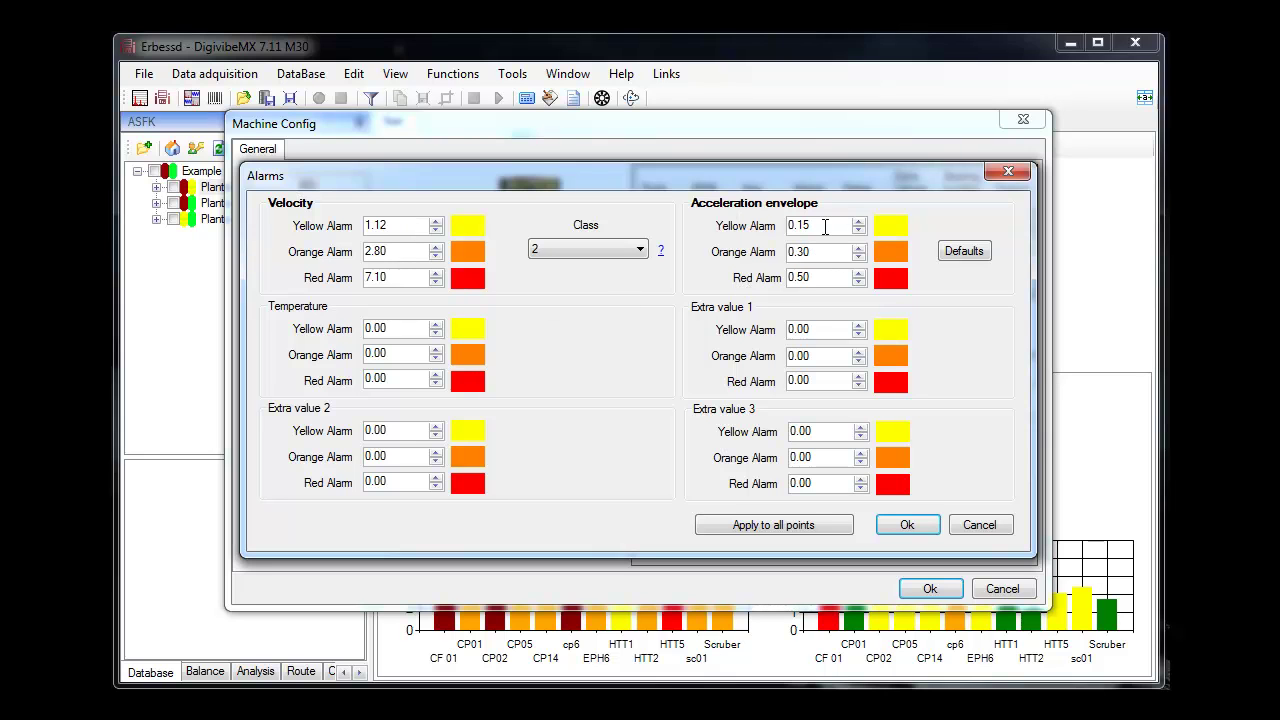
Step: Review envelope alarm values 0.15, 0.30 and 0.50 and accept the limits
left_click(821, 277)
left_click_drag(821, 226, 774, 278)
left_click(842, 280)
double_click(817, 278)
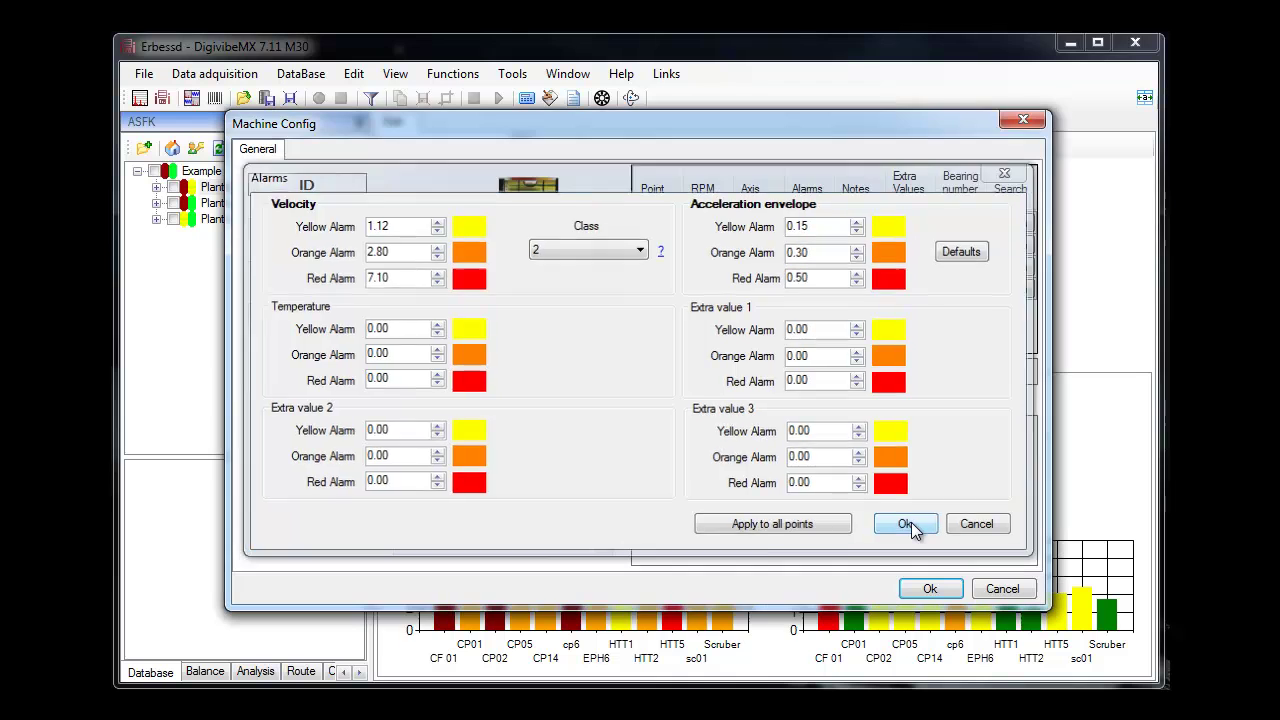
left_click(911, 522)
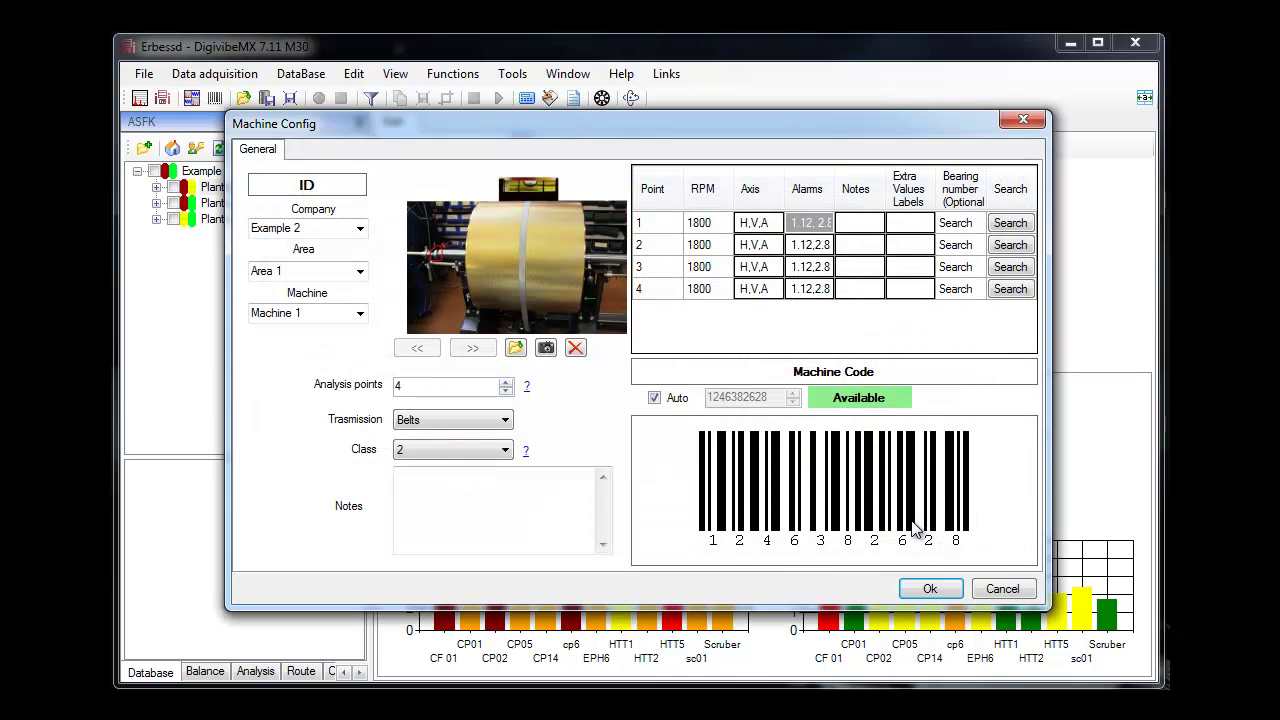
Step: Add the note 'Measure temperature in this point' to point 1 of Machine 1
left_click(861, 222)
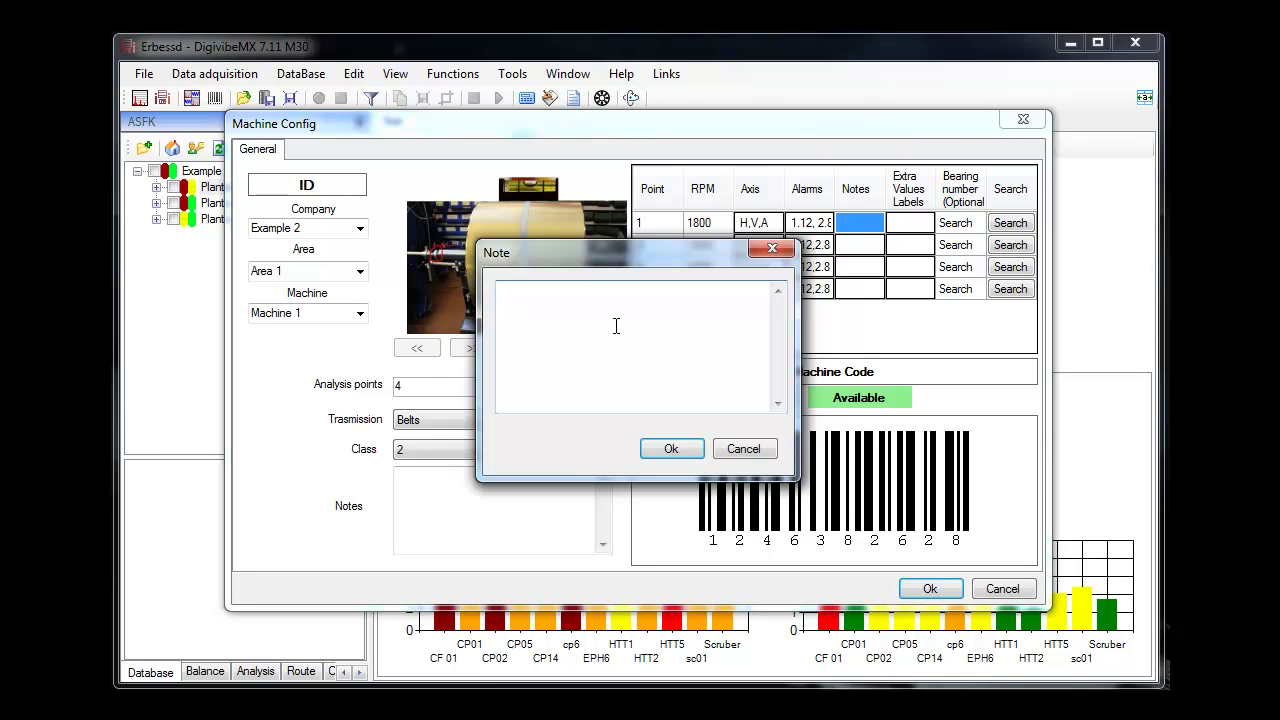
type("Measure temperature in this point")
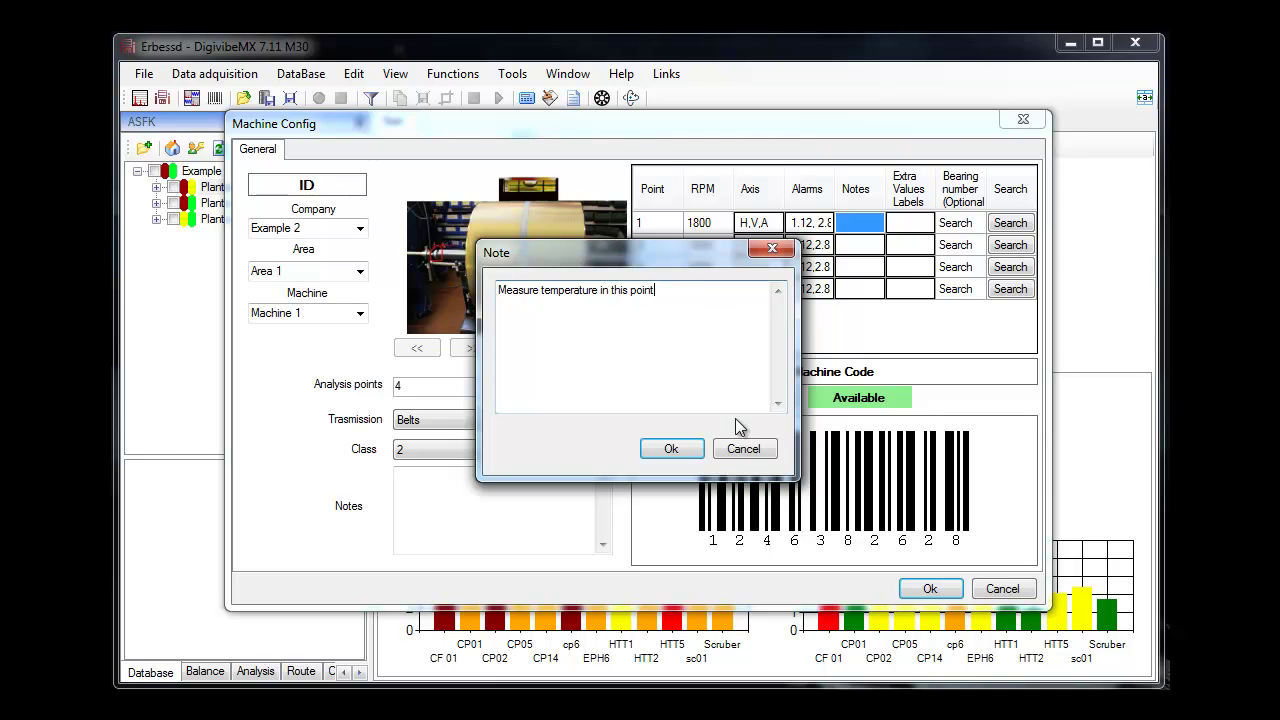
left_click(671, 448)
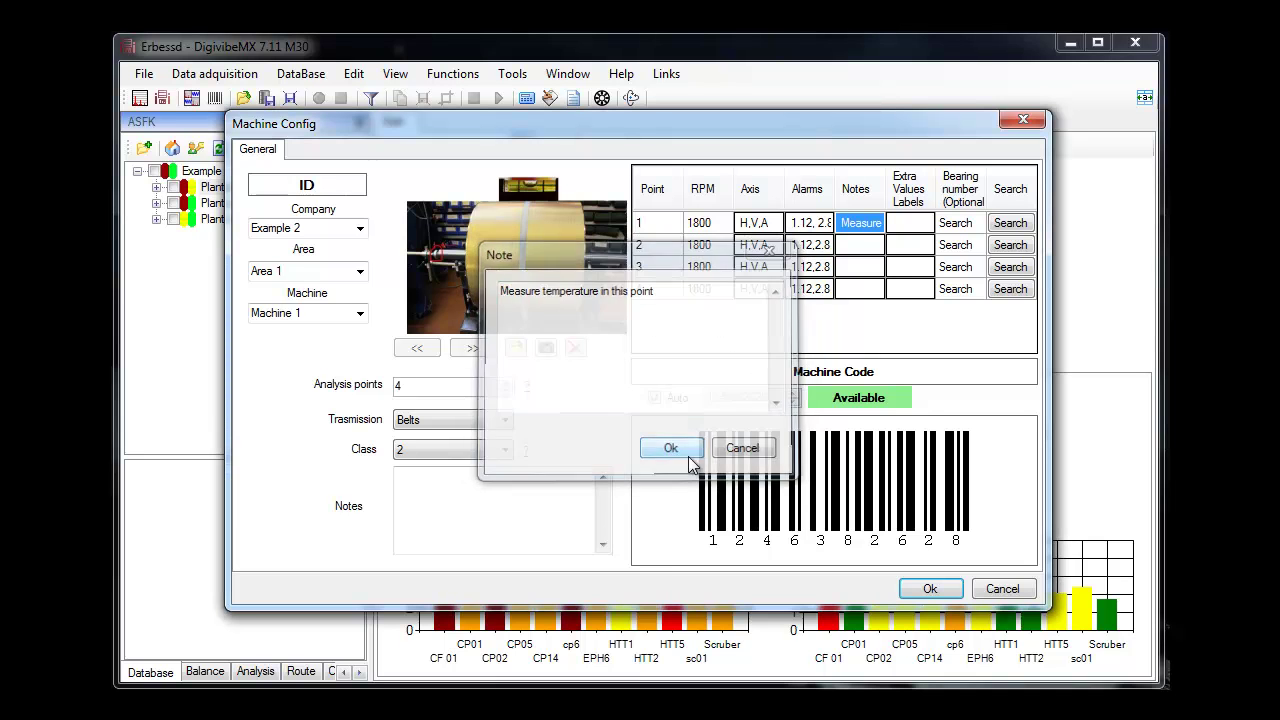
Step: Leave point 1's extra value labels unused, toggling Valor Extra 1 on and off and cancelling
left_click(909, 224)
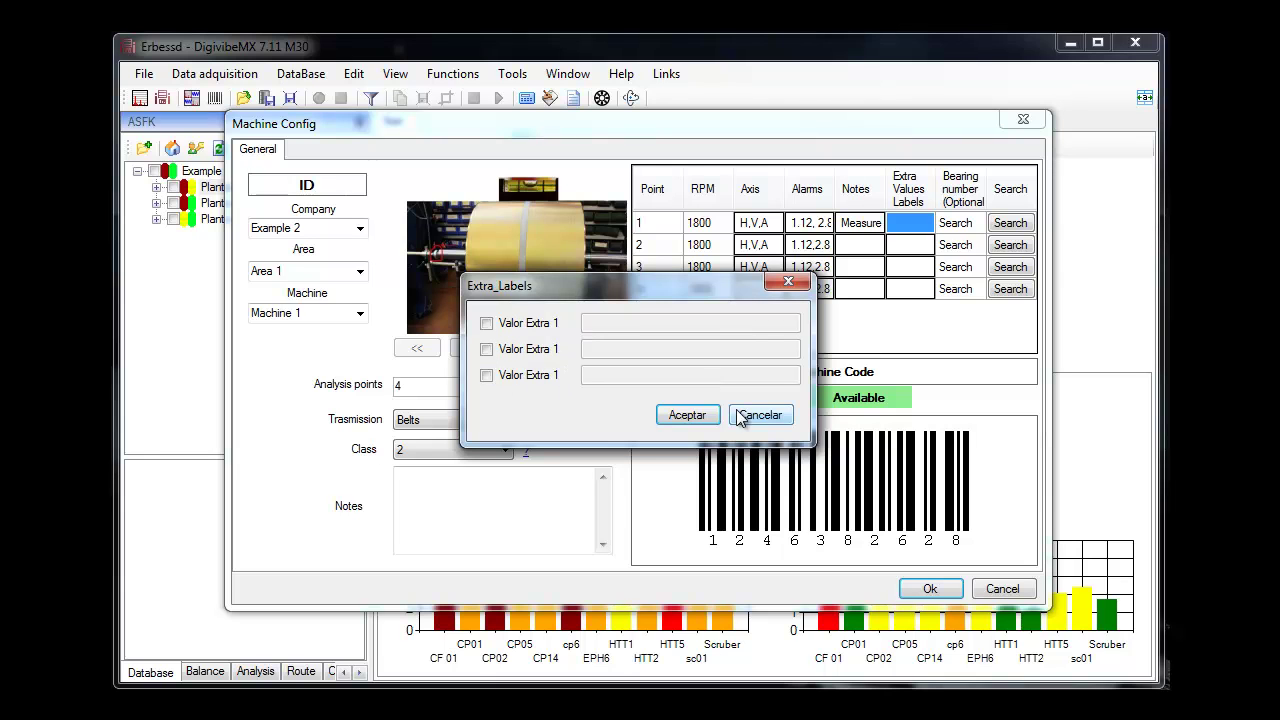
left_click(487, 323)
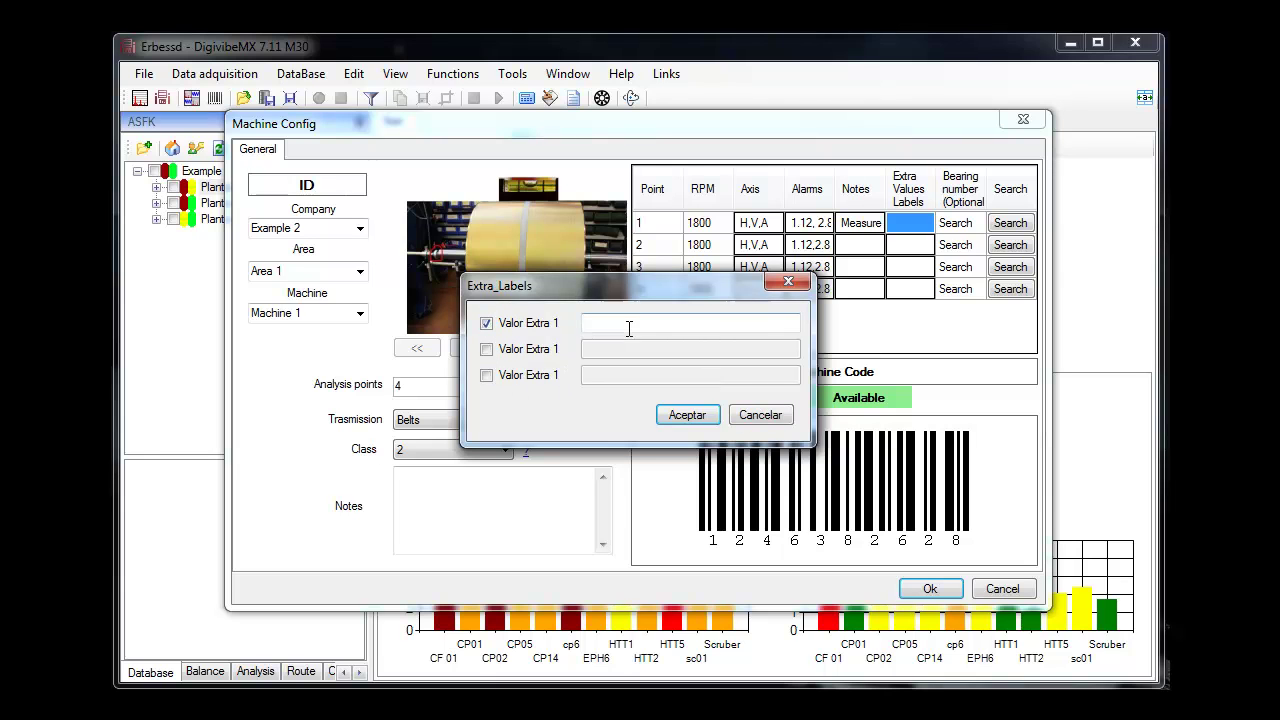
left_click(487, 323)
left_click(760, 418)
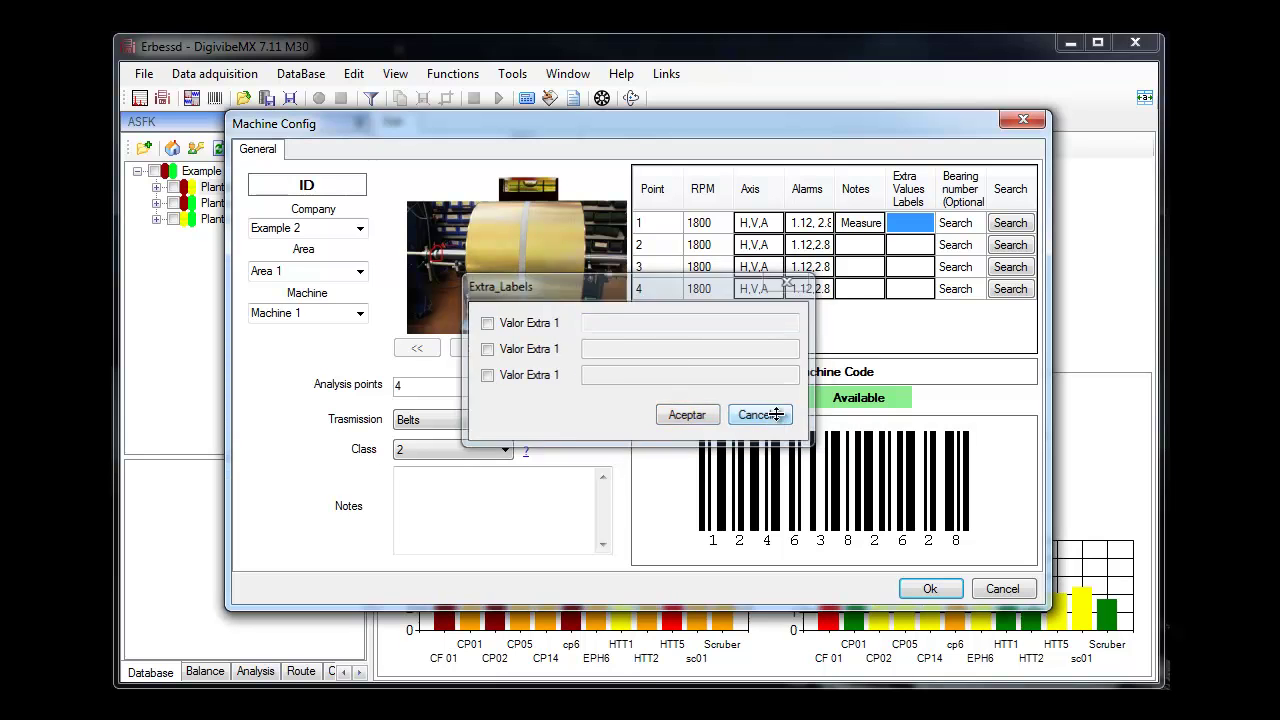
Step: Search bearings matching 620 and assign 6206-2Z to point 1 of Machine 1
left_click(955, 225)
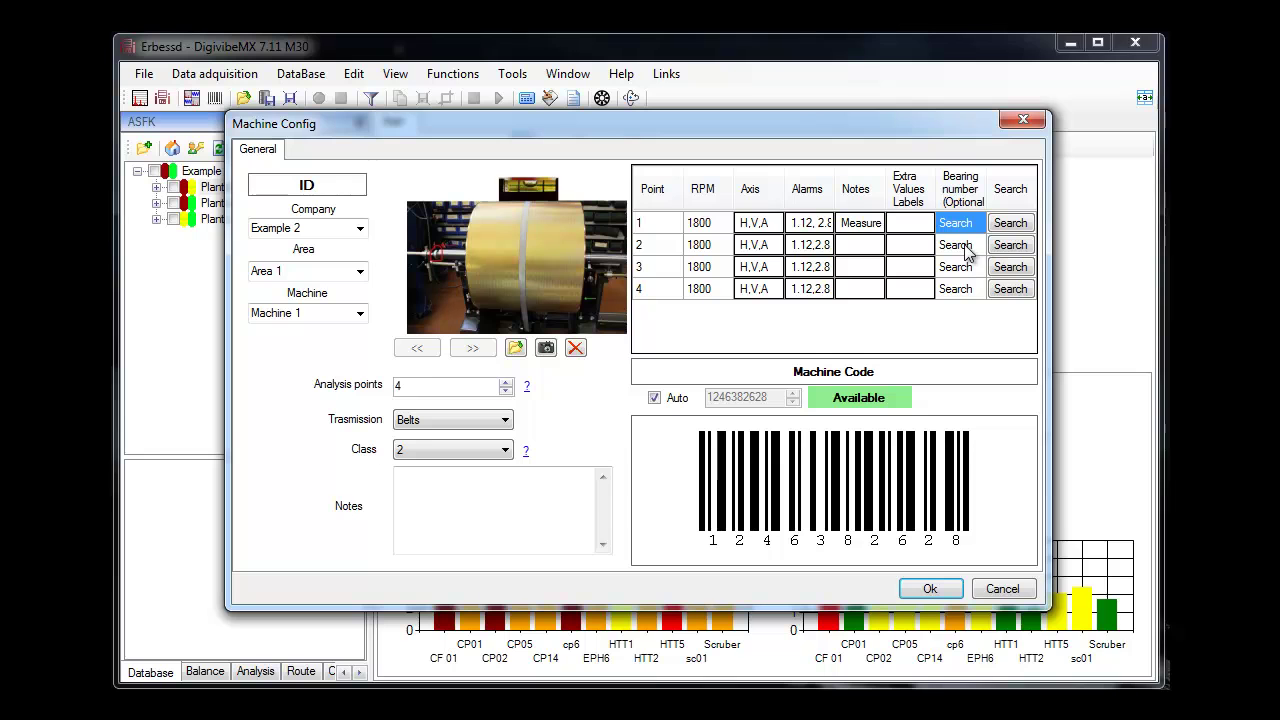
type("600")
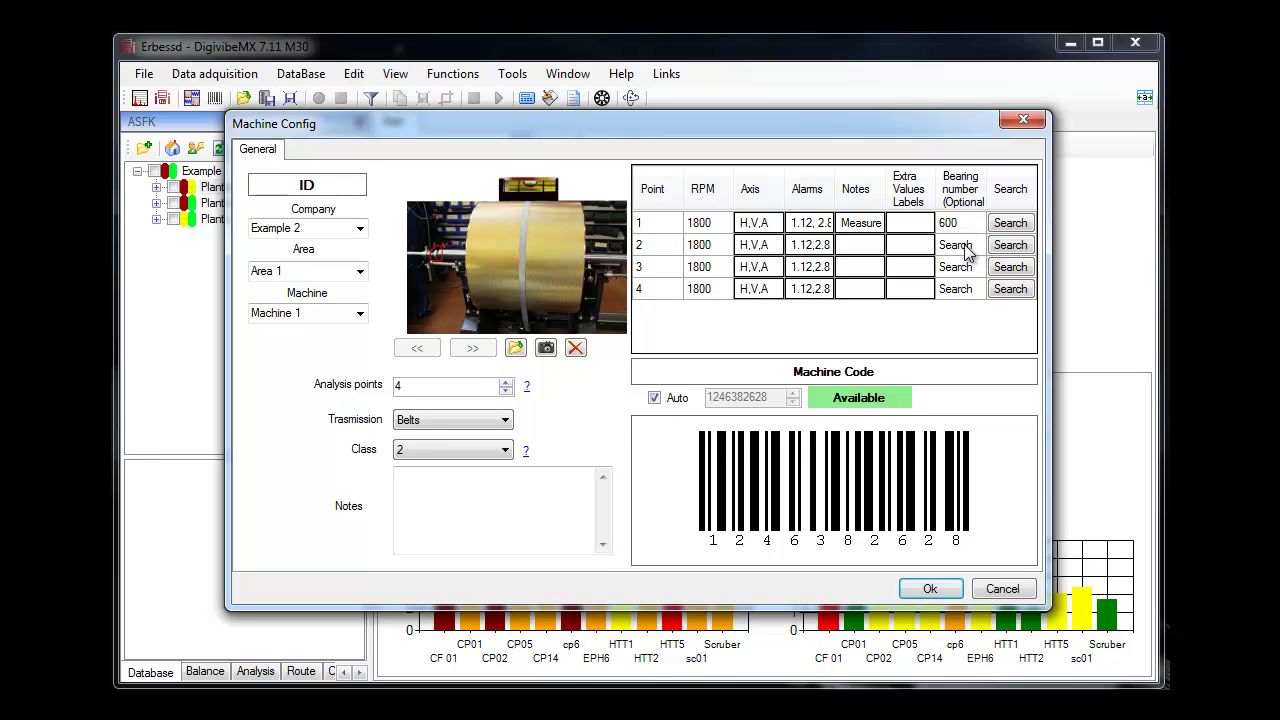
key("BackSpace")
key("BackSpace")
type("20")
left_click(1014, 224)
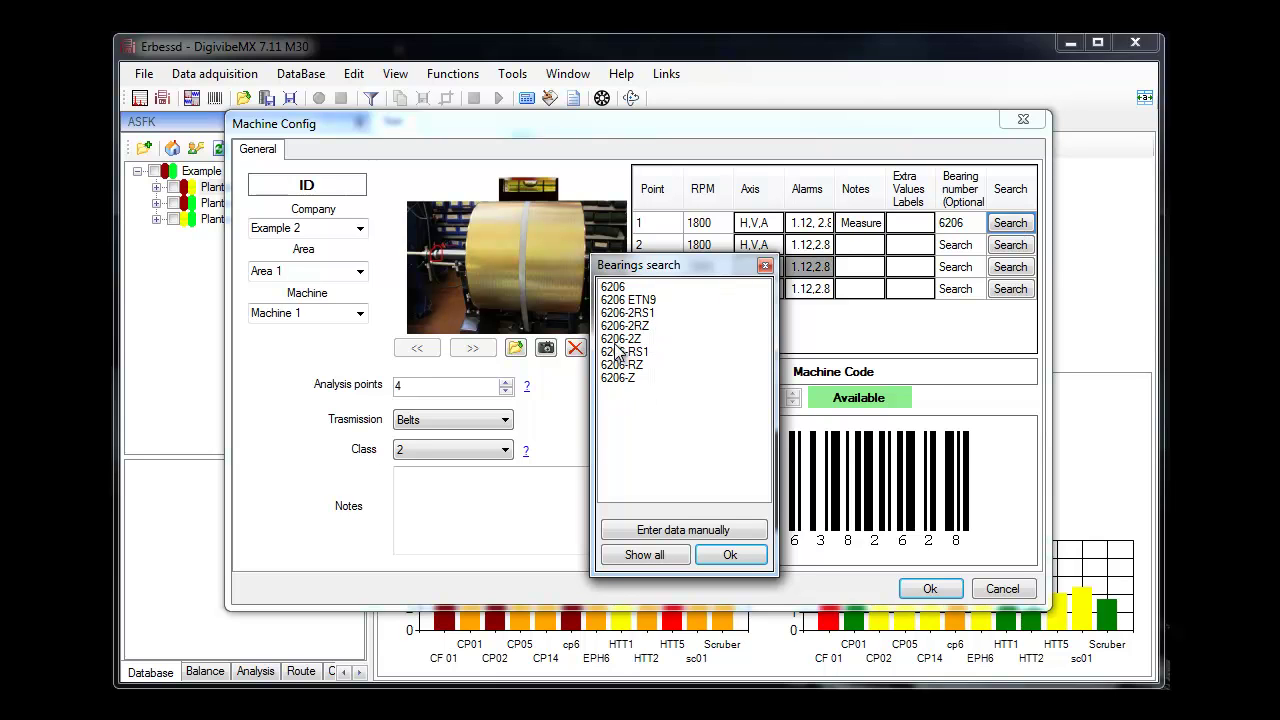
double_click(620, 340)
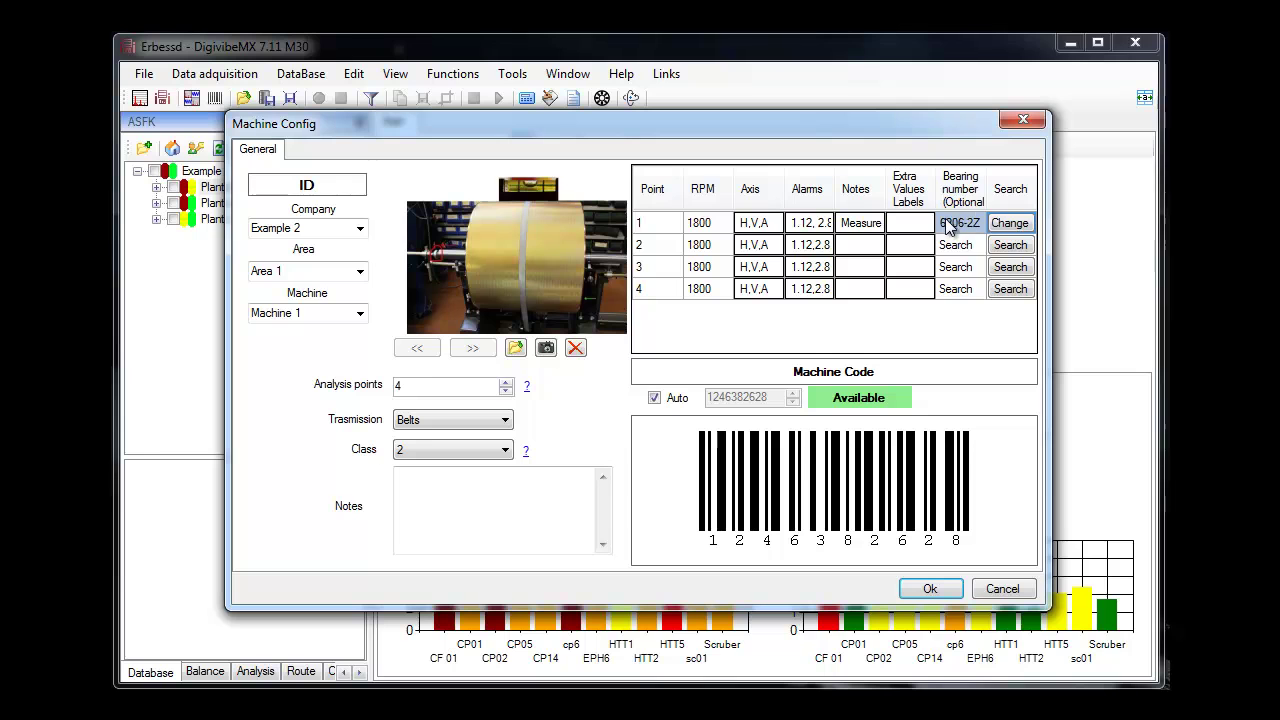
left_click(955, 244)
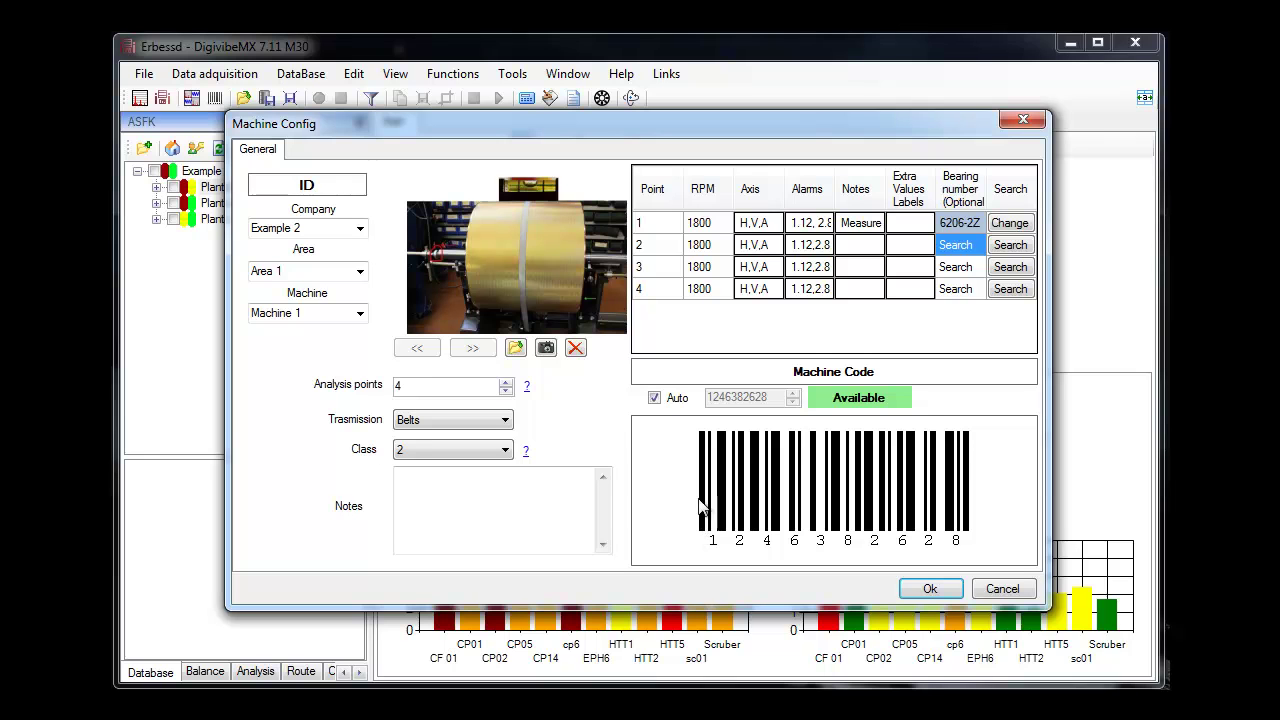
left_click(655, 396)
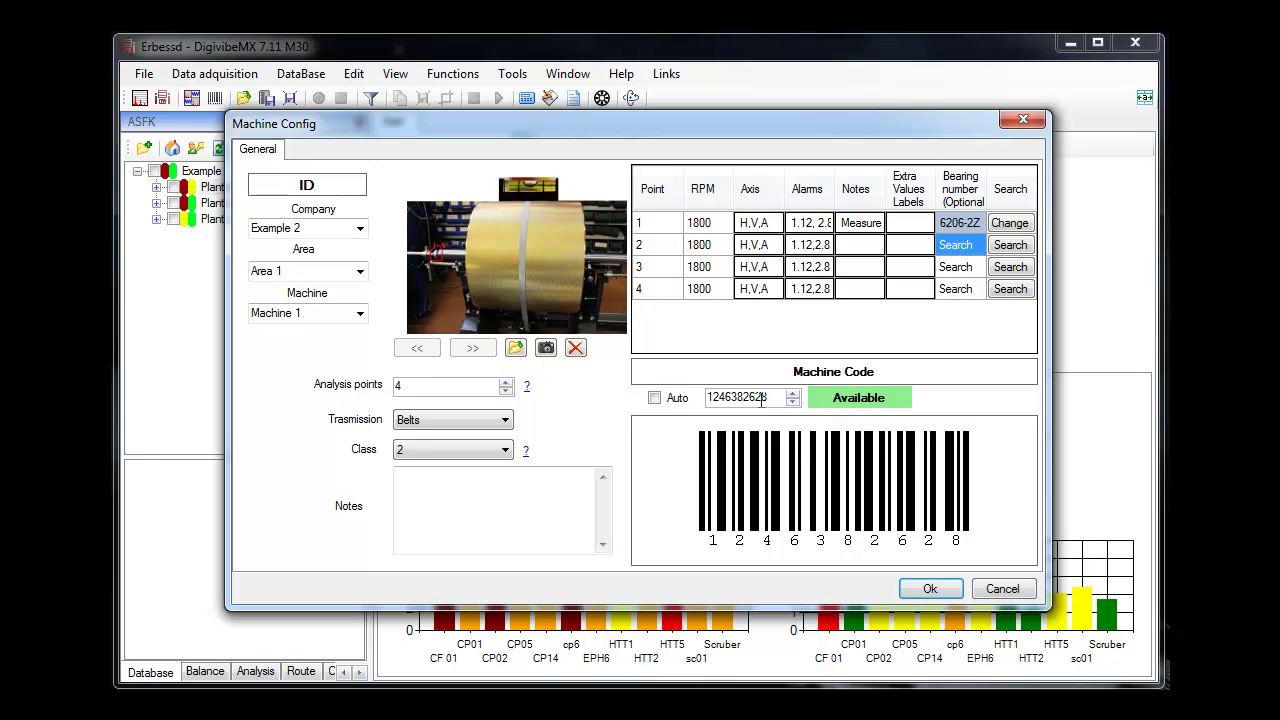
left_click_drag(794, 392, 794, 392)
double_click(793, 401)
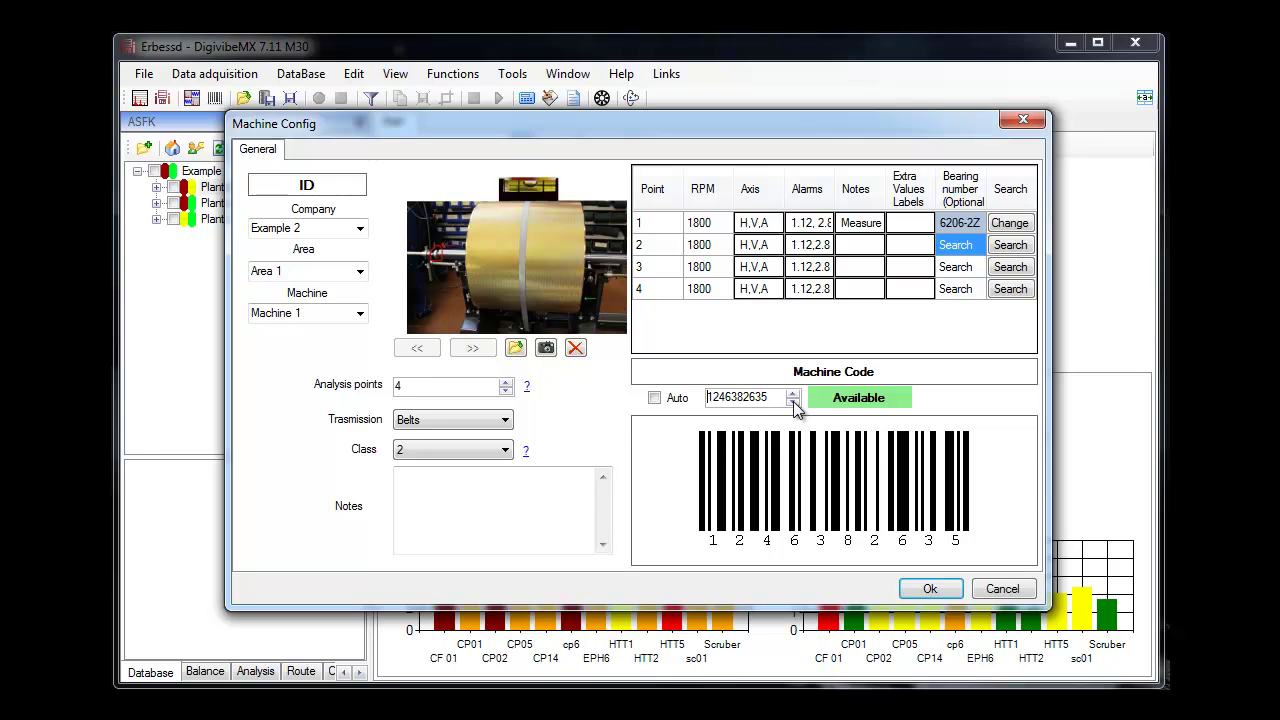
left_click(655, 398)
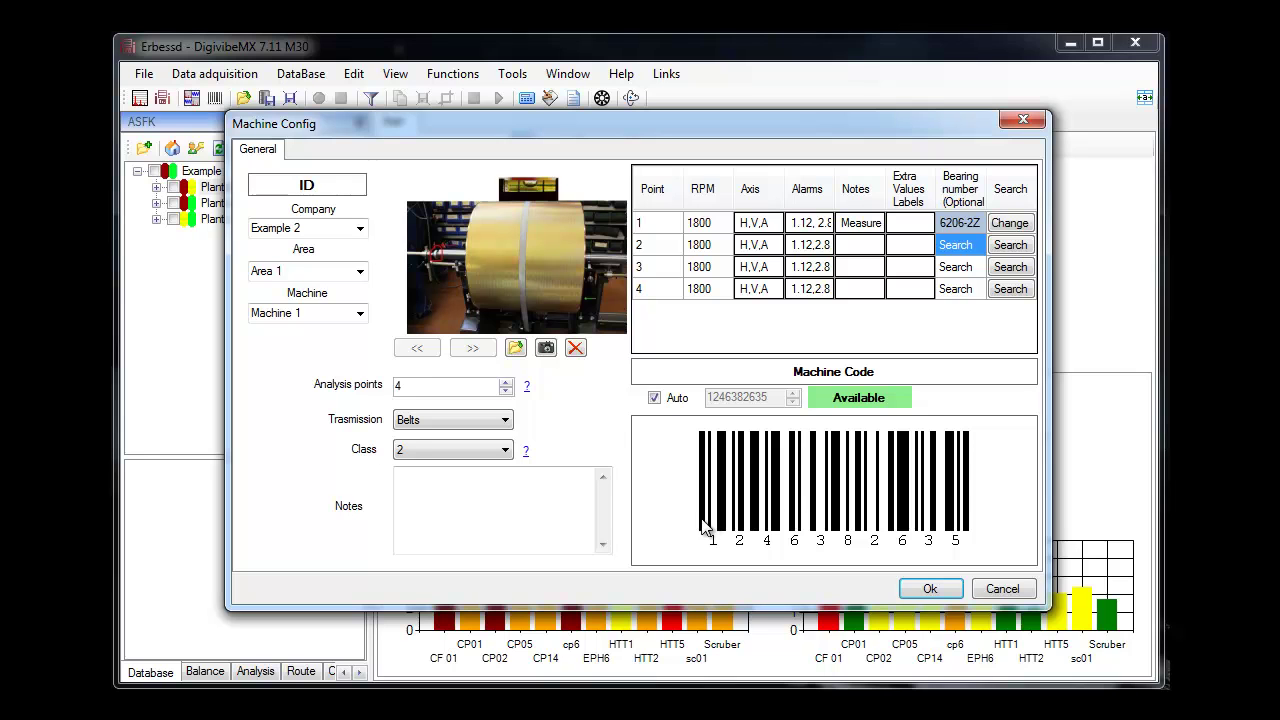
Step: Copy Machine 1's barcode image to the clipboard
right_click(824, 488)
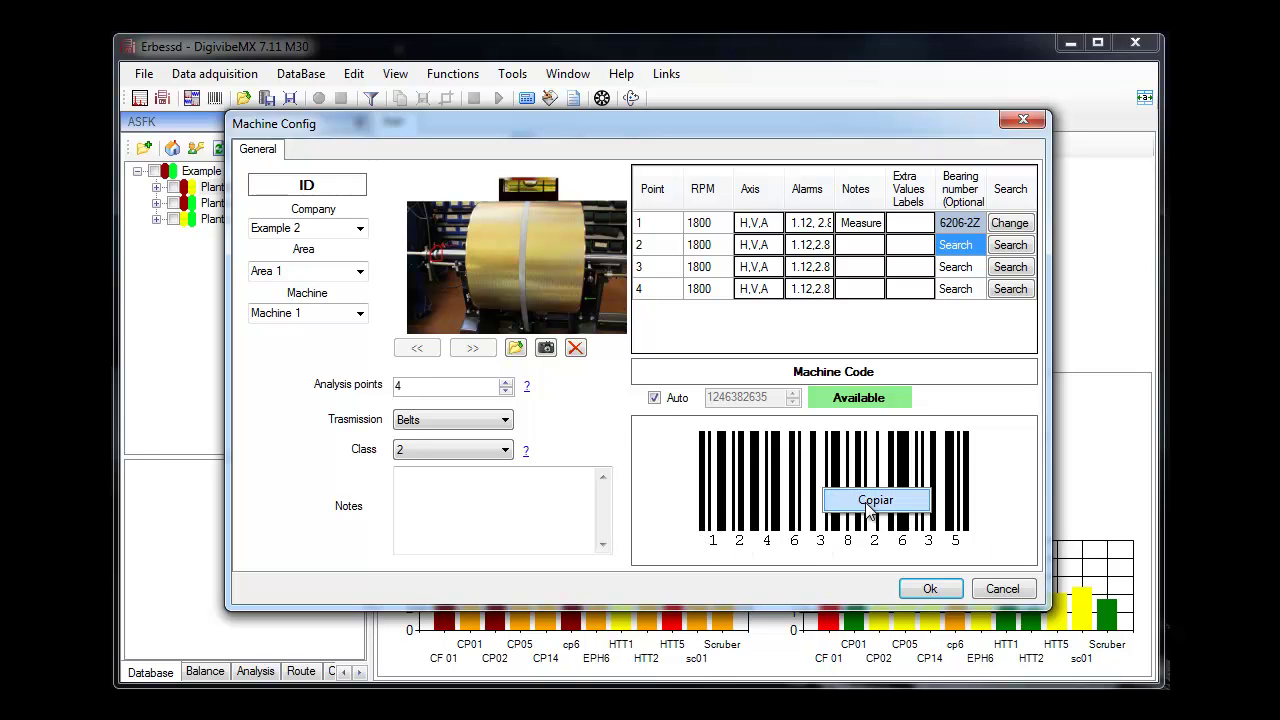
left_click(868, 502)
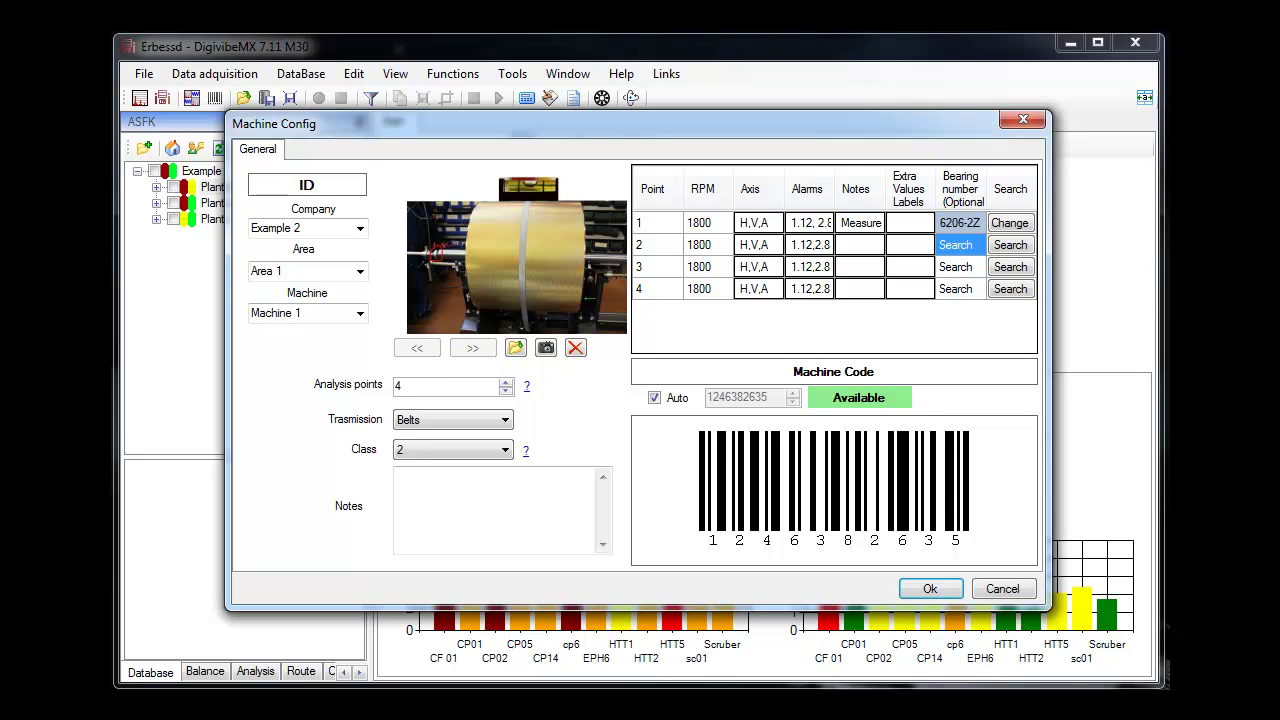
key("alt+Tab")
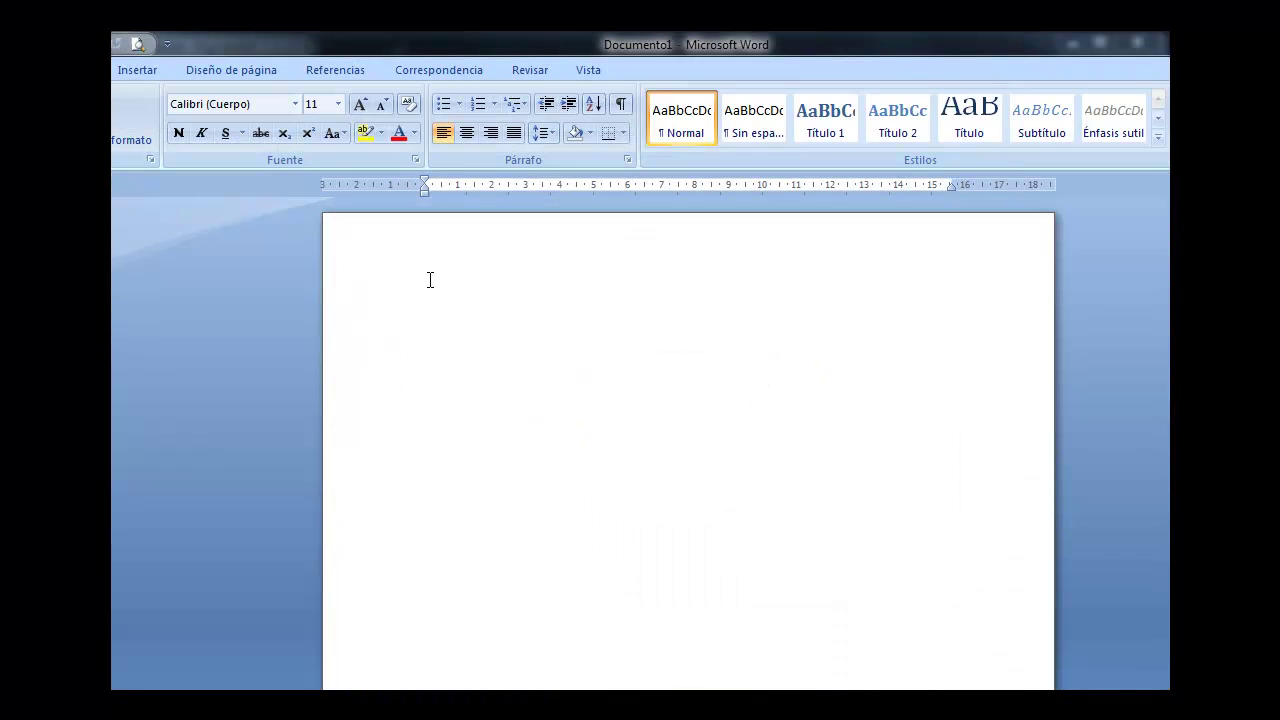
right_click(456, 314)
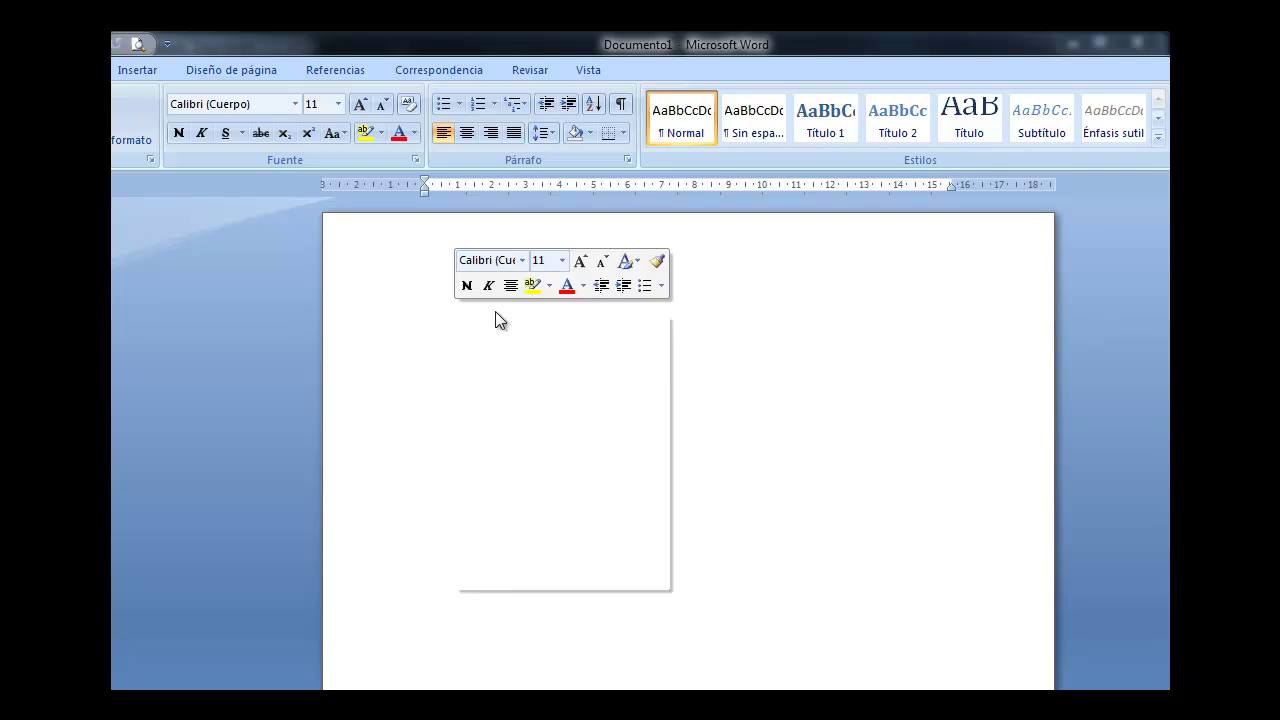
left_click(505, 371)
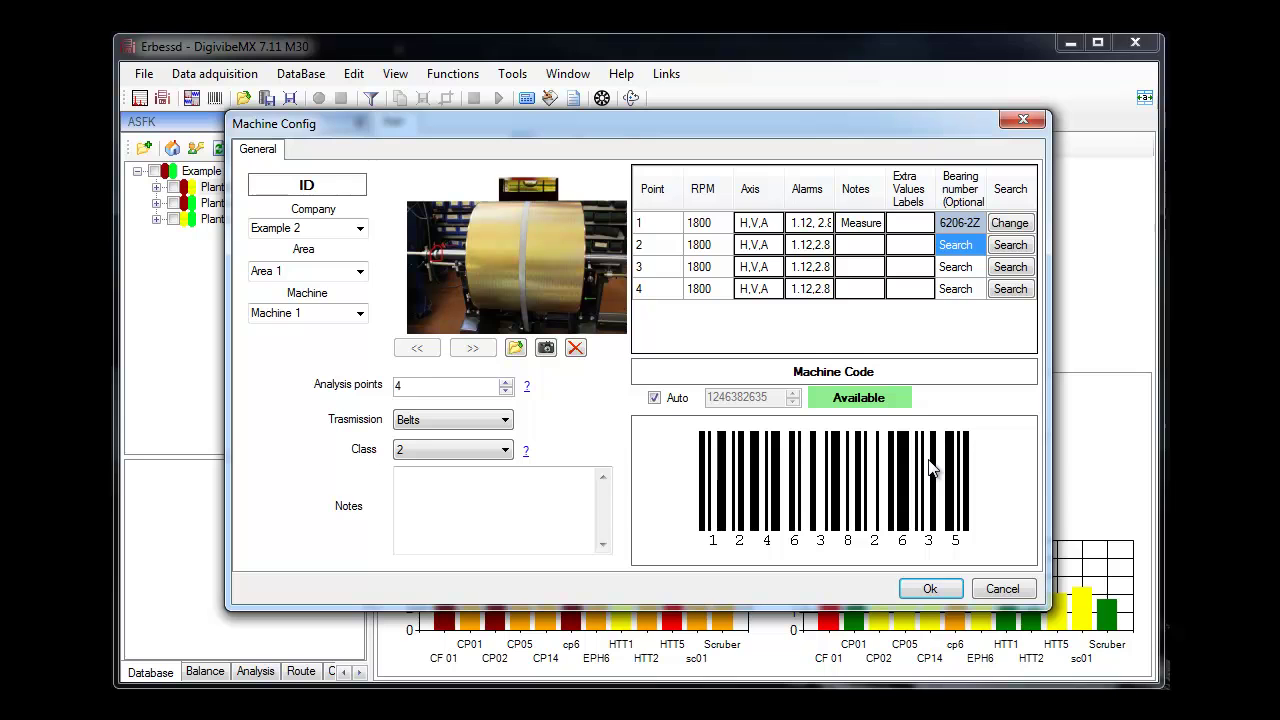
Step: Save Machine 1's configuration with Ok, view Example's charts, then reselect Example 2
left_click(931, 589)
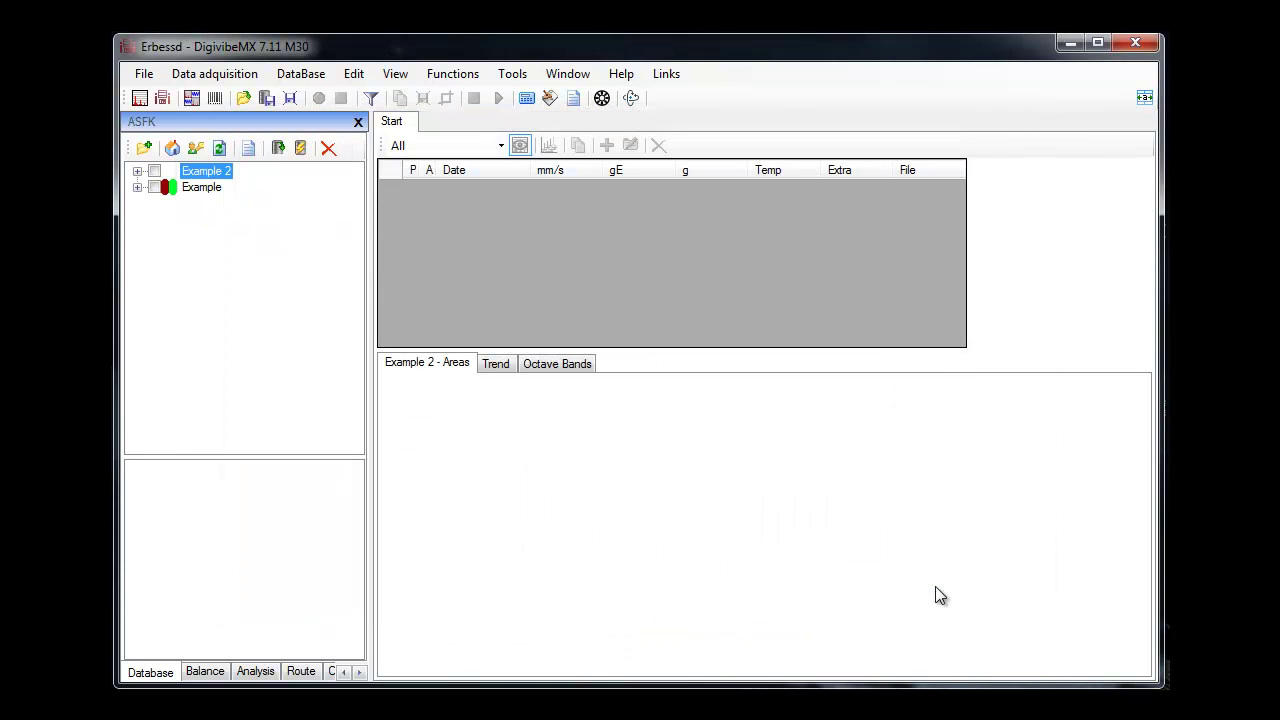
left_click(198, 189)
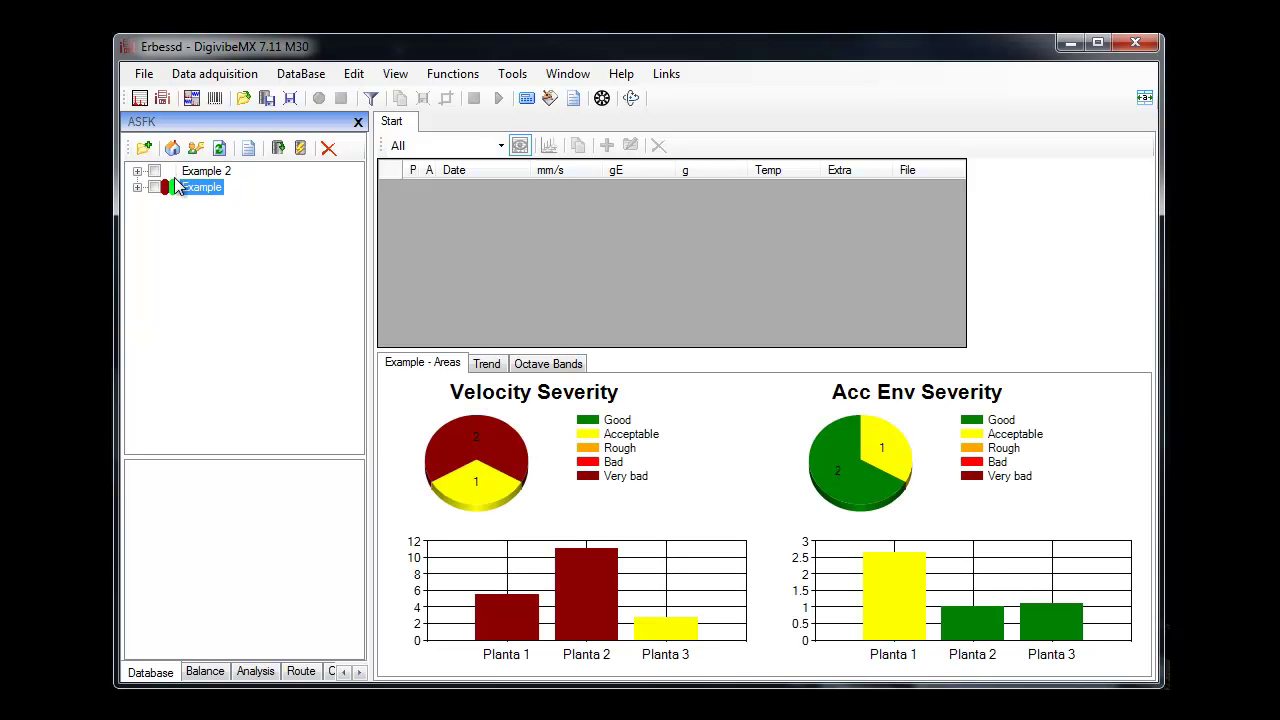
left_click(193, 172)
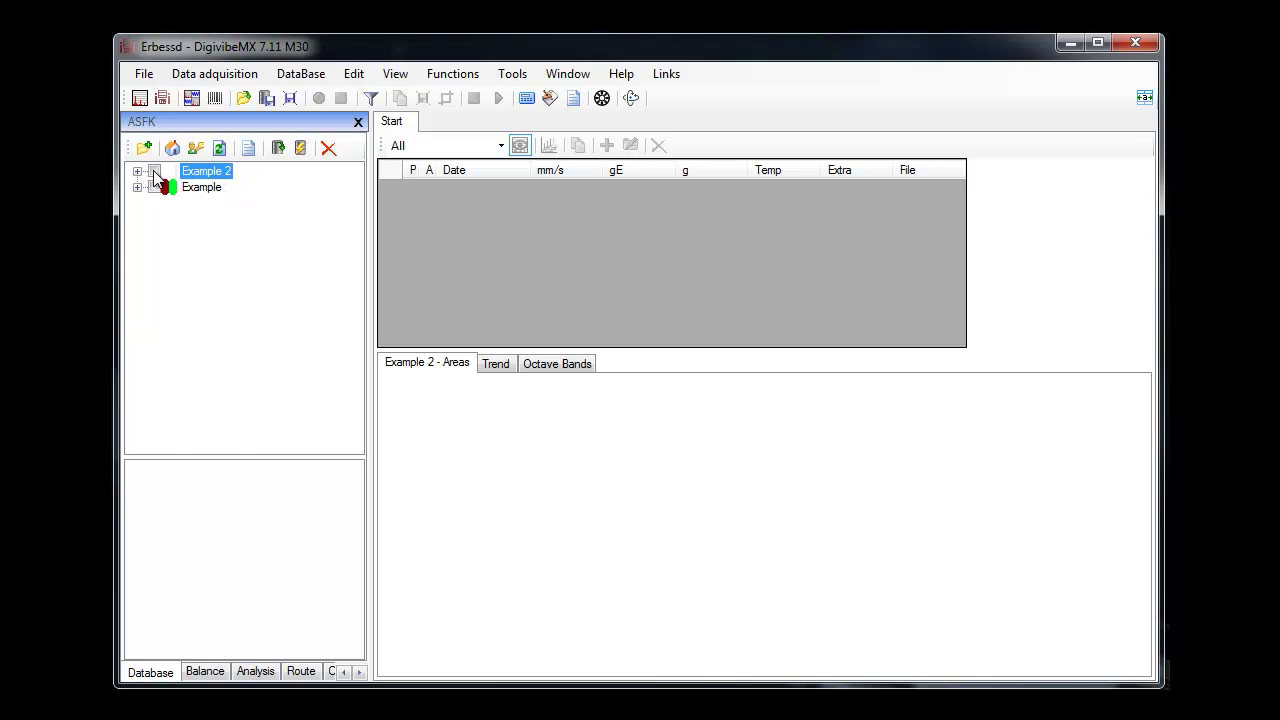
Step: Tick Example 2 and Example in the database tree to list their machines
left_click(153, 170)
mouse_move(193, 480)
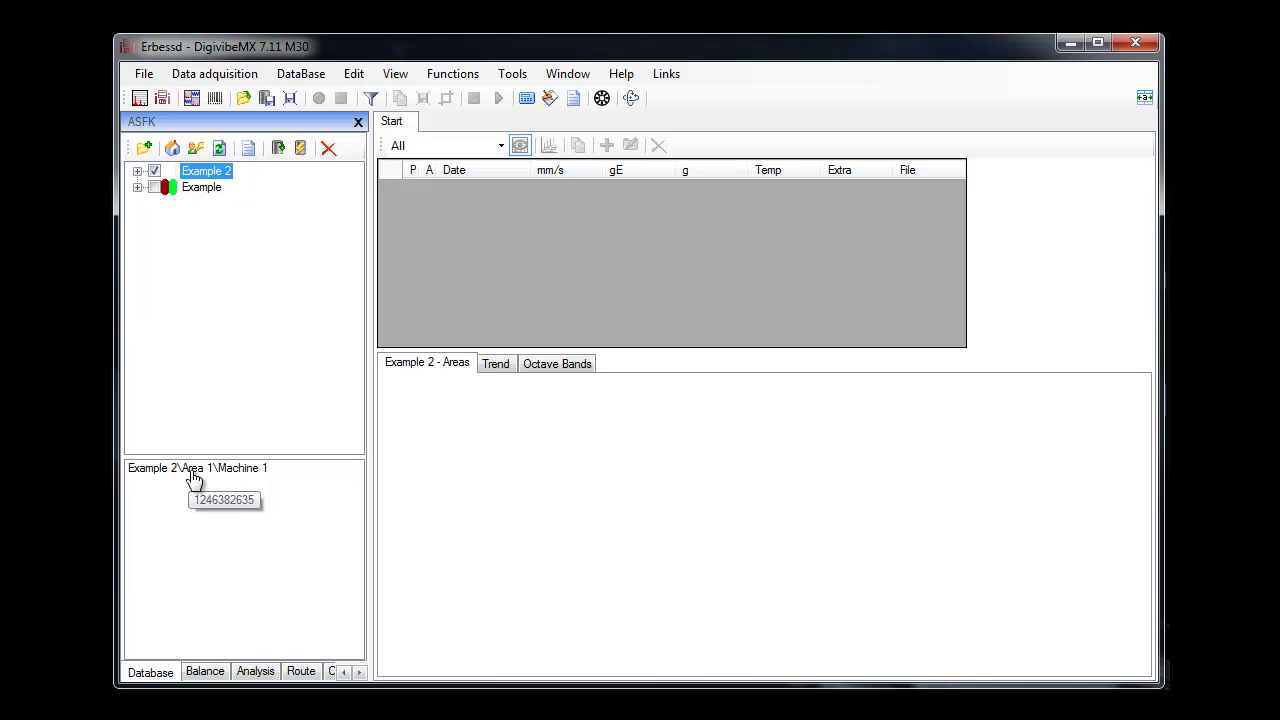
left_click(154, 187)
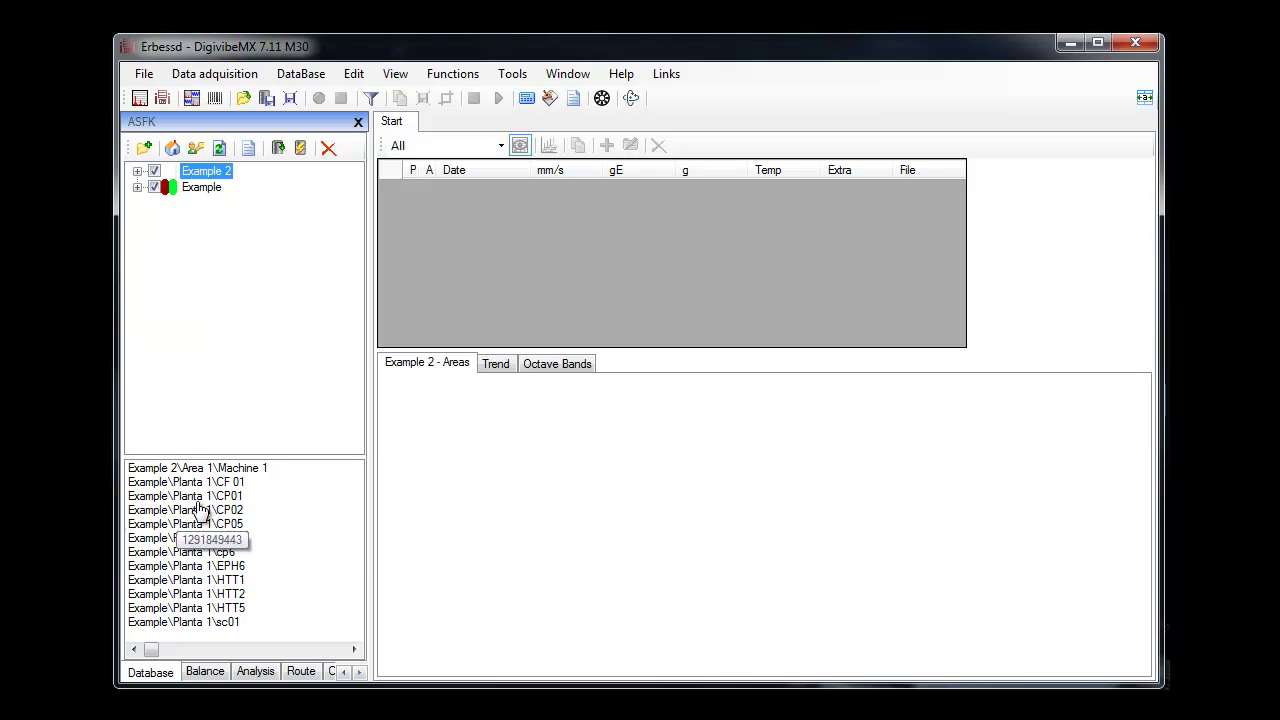
Step: Open the Analyse view for the listed machines from the path list's context menu
right_click(224, 482)
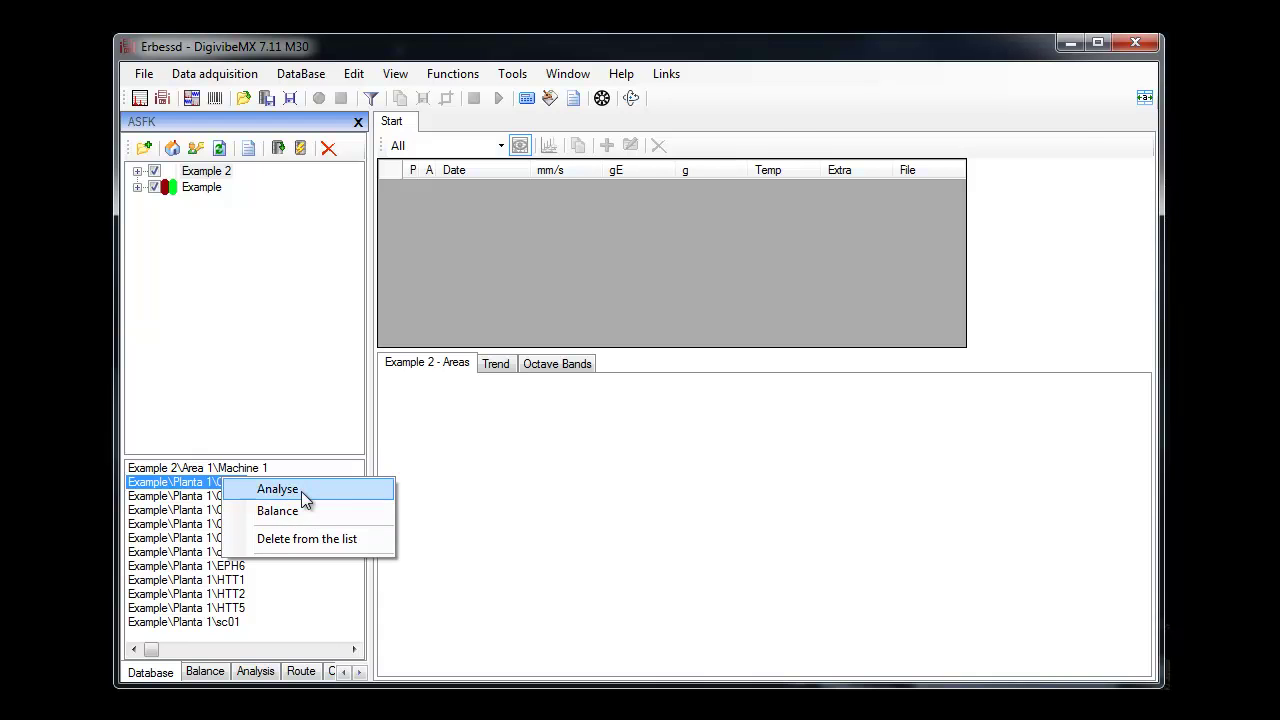
left_click(301, 491)
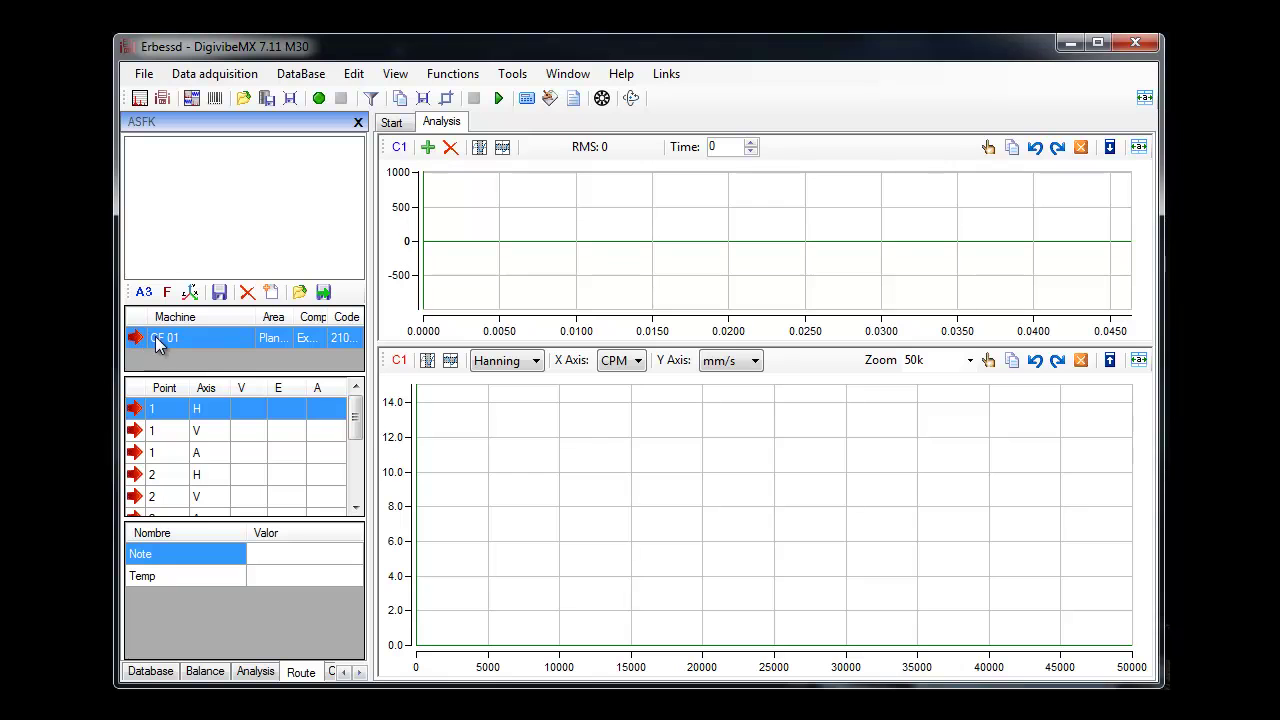
mouse_move(390, 408)
mouse_move(356, 415)
left_mouse_down()
mouse_move(354, 486)
mouse_move(357, 403)
left_mouse_up()
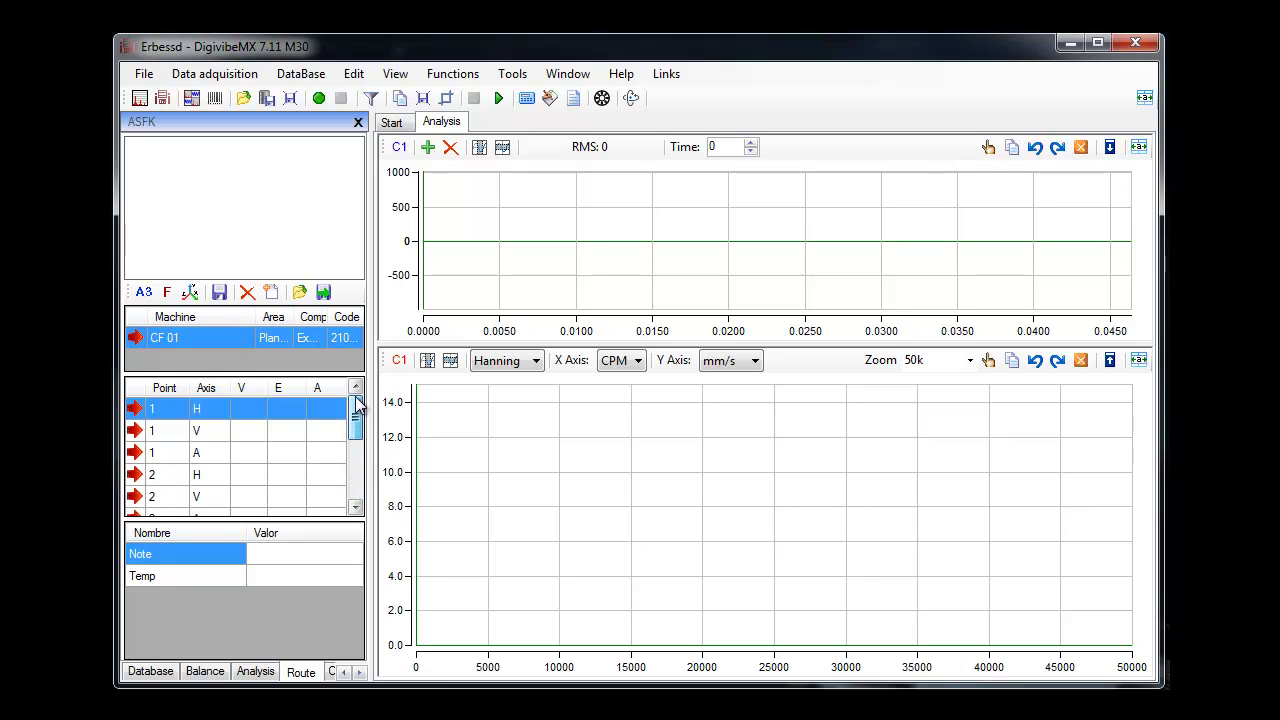
Step: Load the checked machines, Machine 1 and CF 01 onward, into the route analysis
left_click(150, 671)
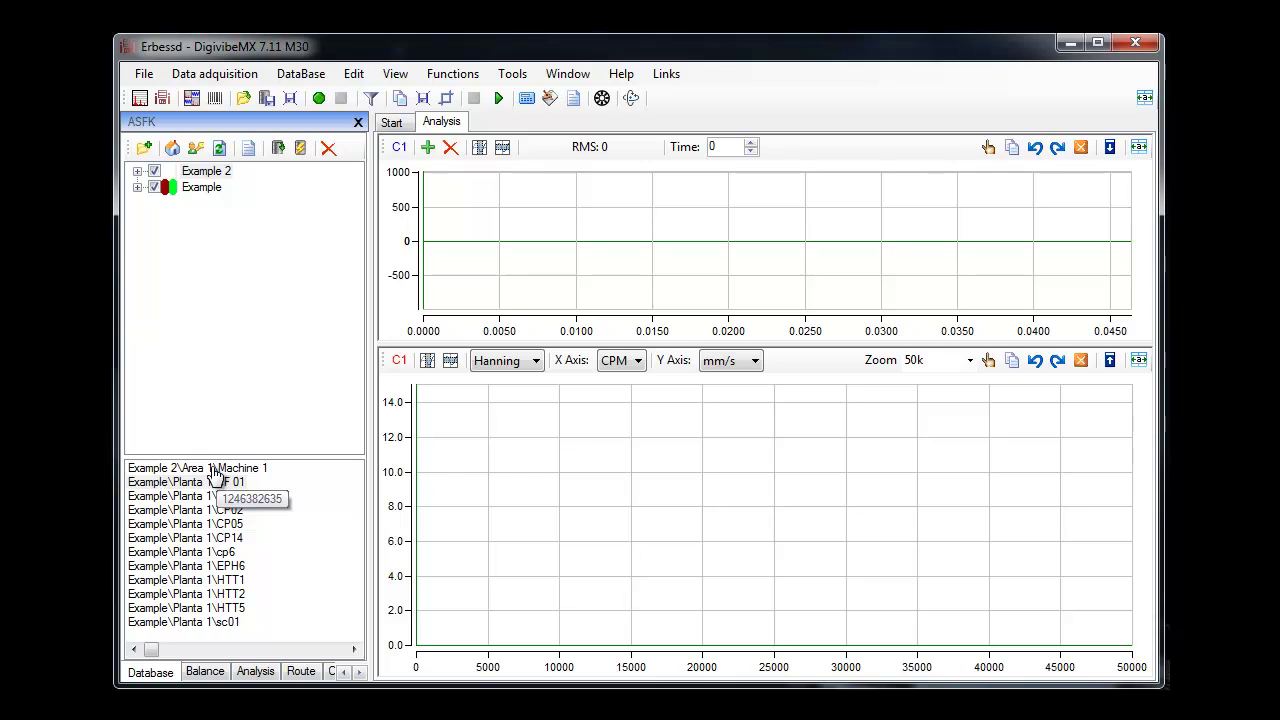
left_click(191, 98)
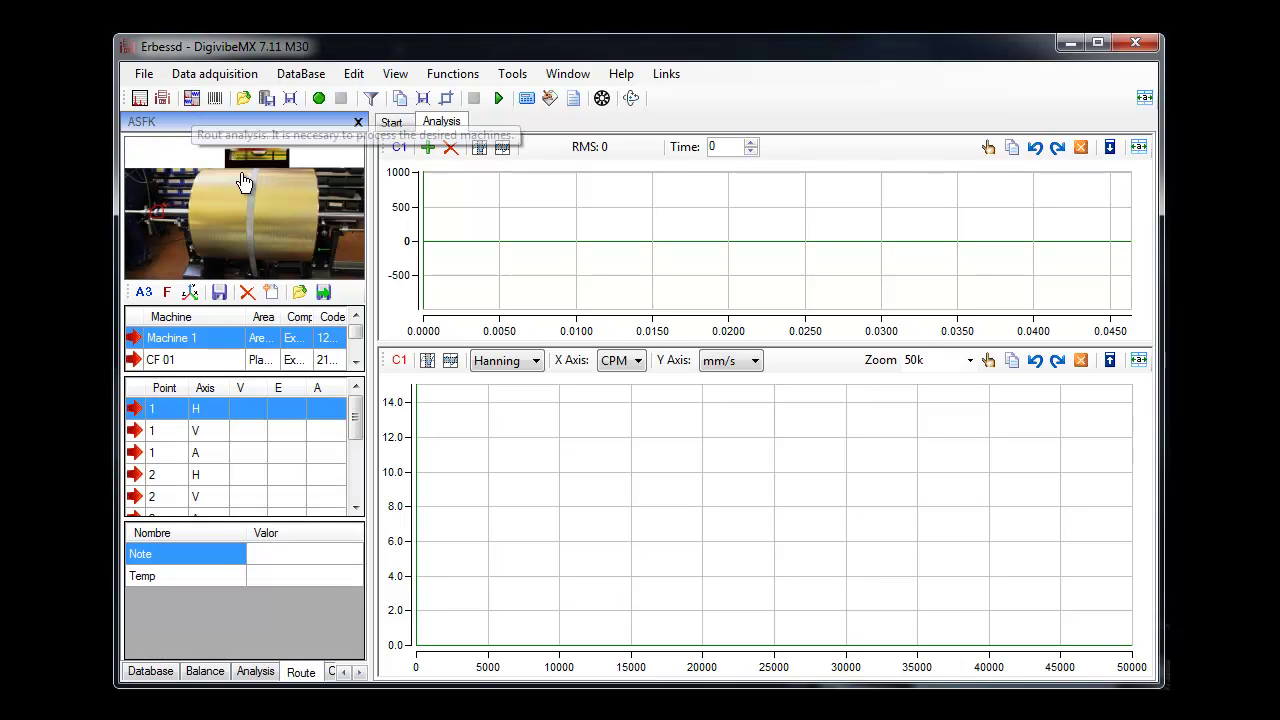
left_click(355, 342)
mouse_move(355, 342)
left_mouse_down()
mouse_move(360, 362)
mouse_move(357, 330)
left_mouse_up()
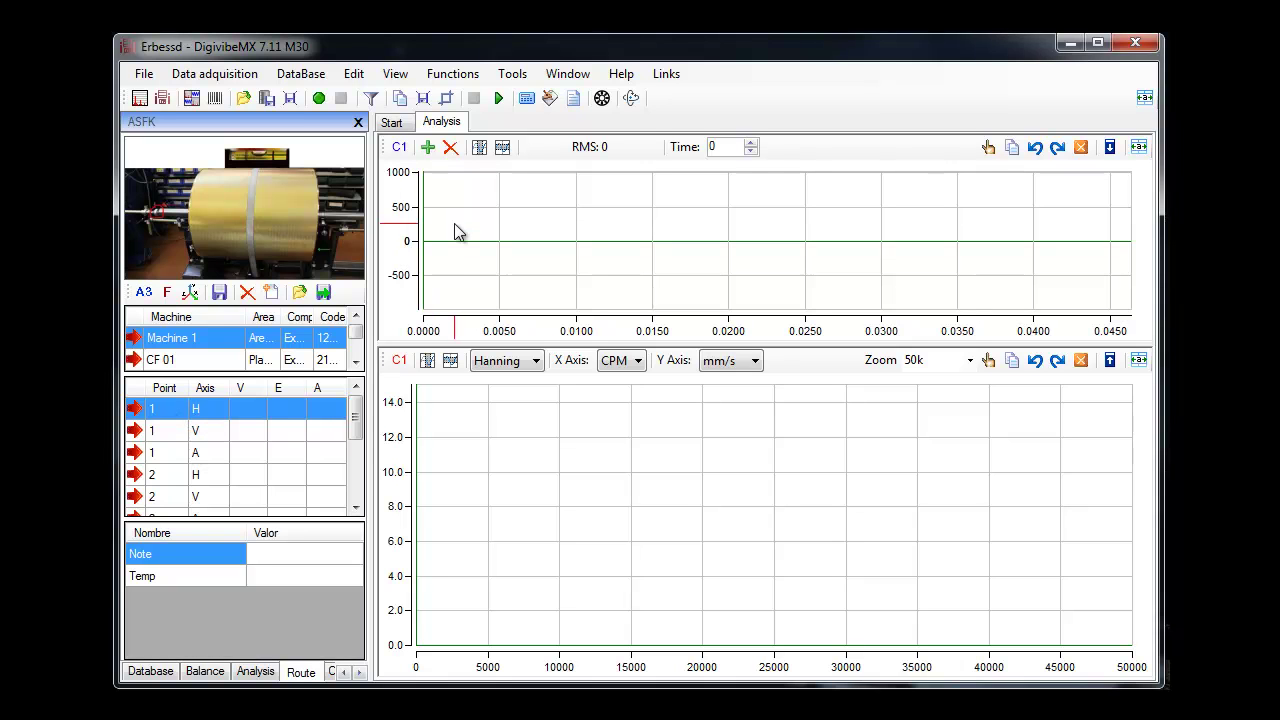
Step: Capture a 3-second reading for point 1 H (0.41 mm/s) and save the route
left_click(319, 98)
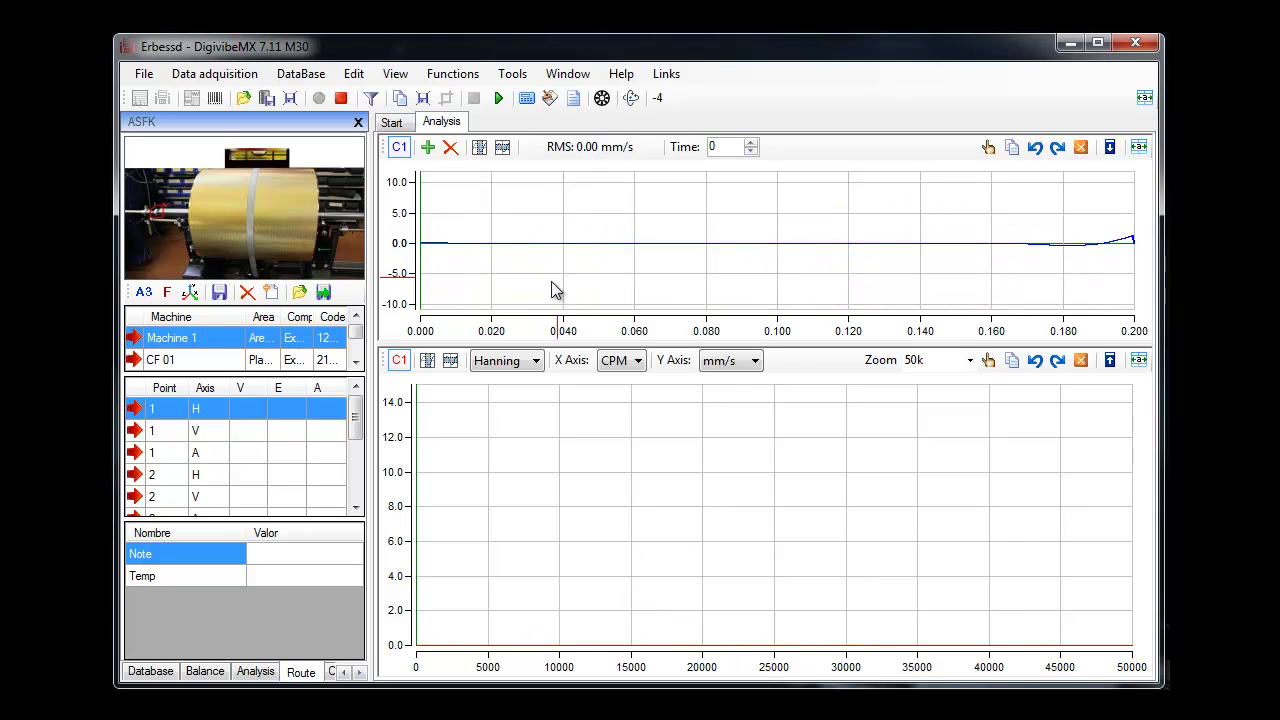
left_click(341, 98)
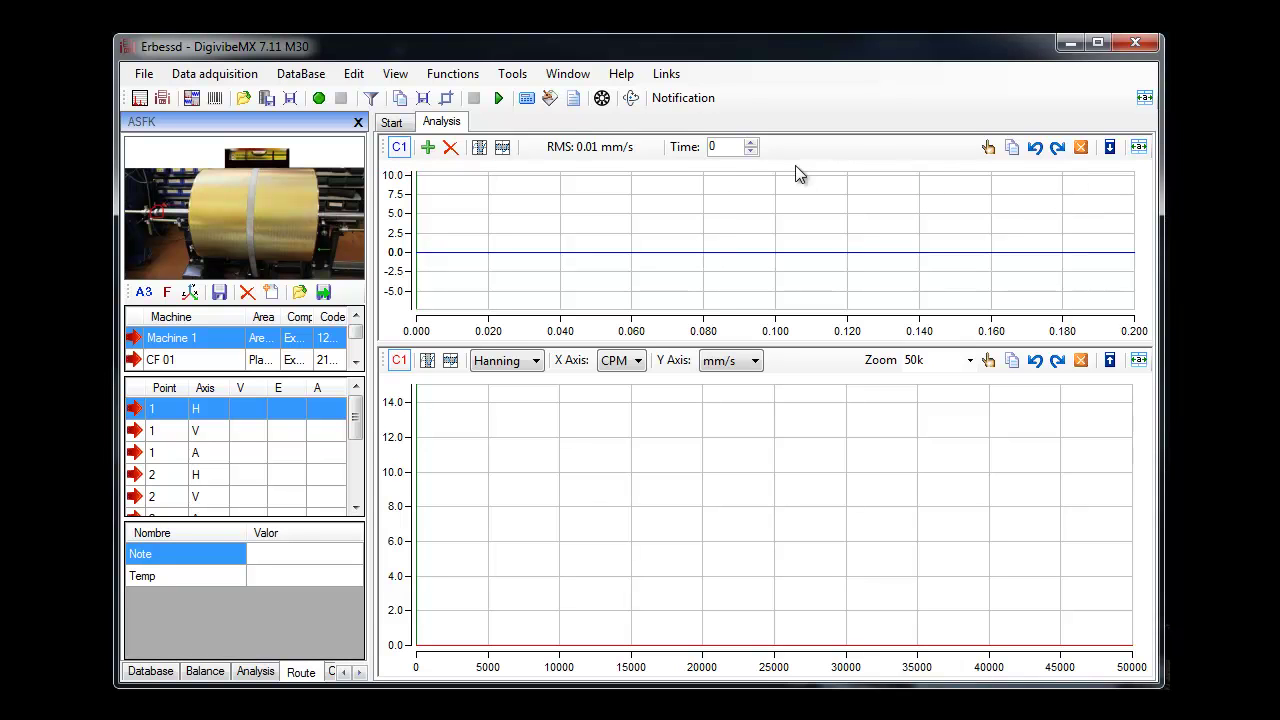
left_click(751, 143)
left_click(751, 143)
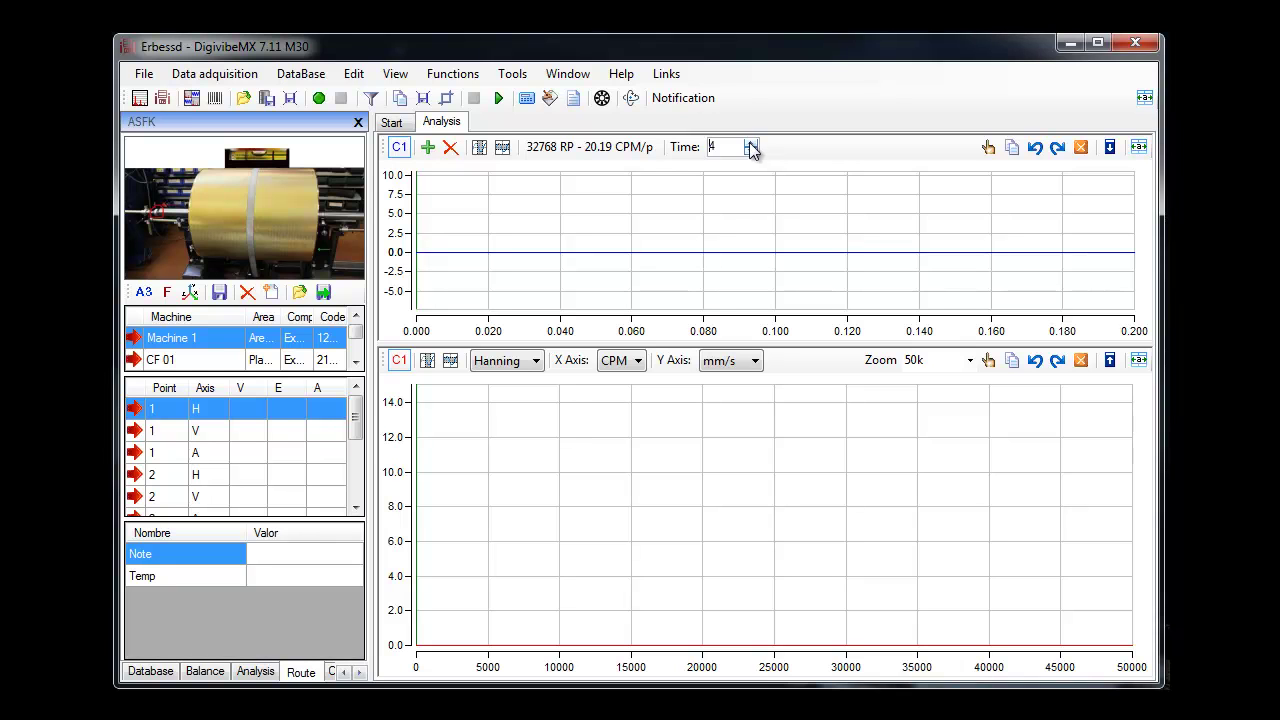
left_click(321, 101)
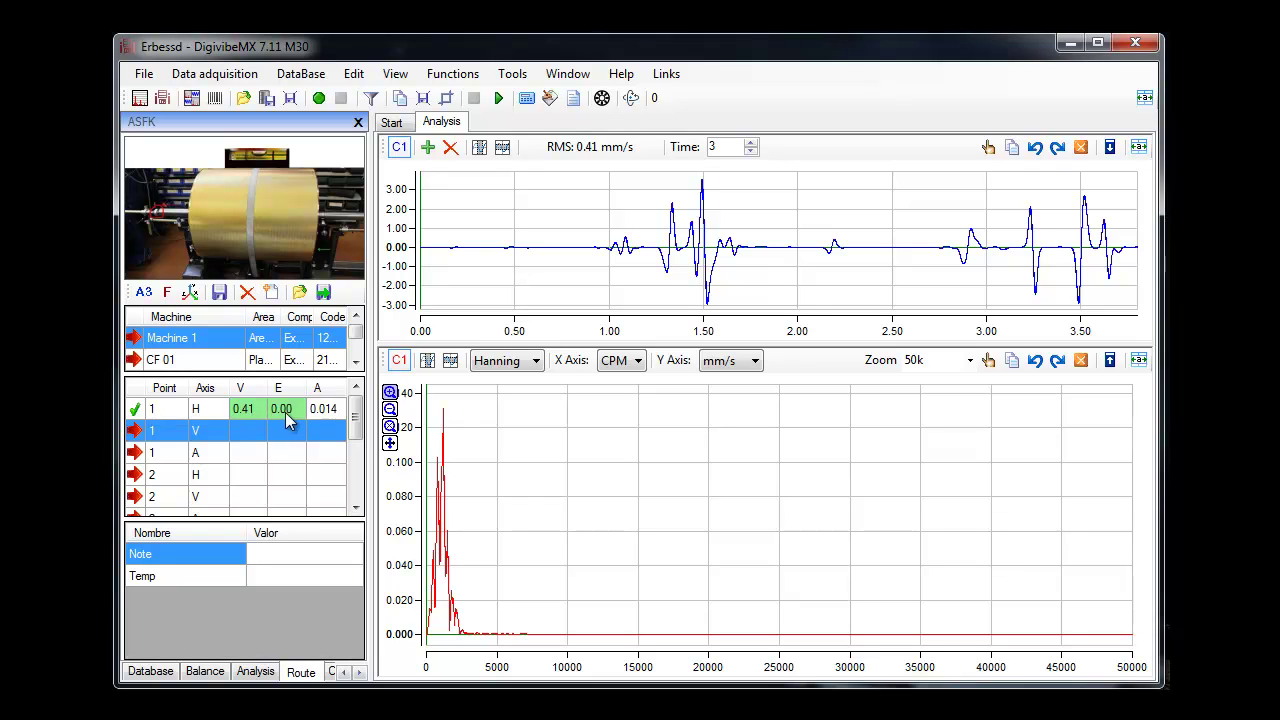
mouse_move(357, 422)
left_mouse_down()
mouse_move(357, 474)
mouse_move(357, 429)
left_mouse_up()
left_click(219, 292)
Step: Select Example 2 and set Lenovo EasyCamera as the barcode reader's capture device
left_click(152, 671)
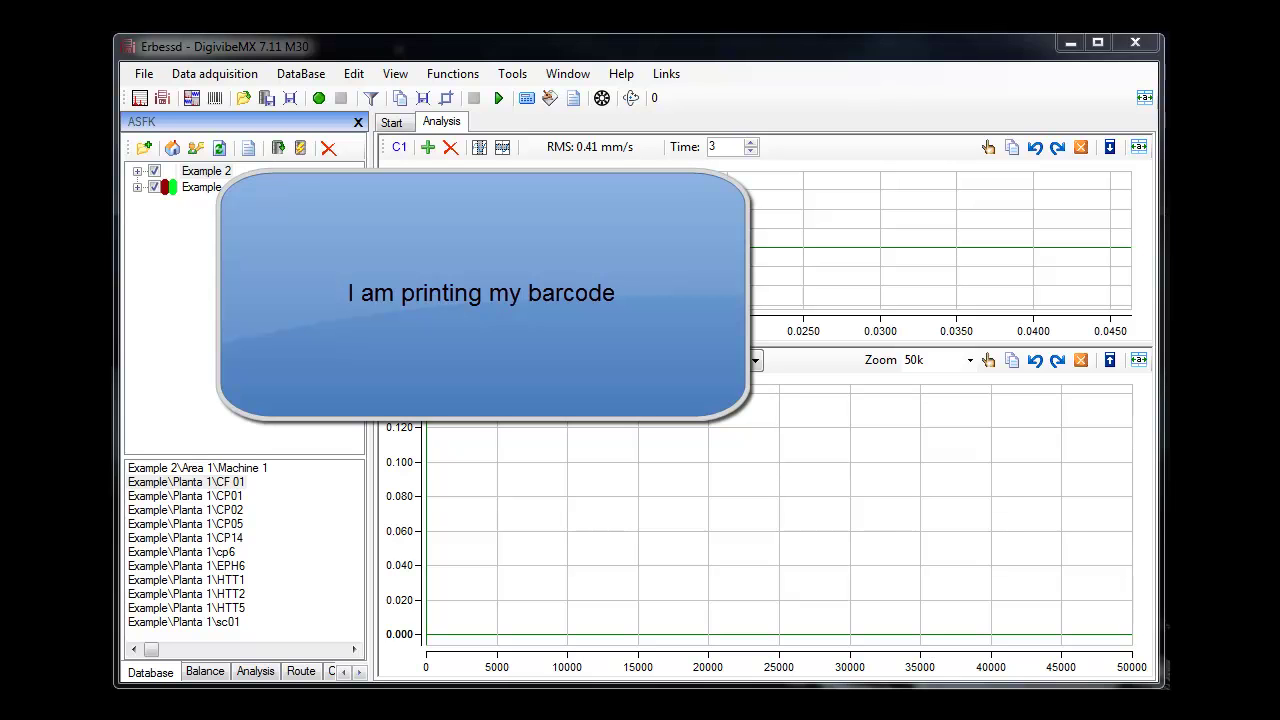
left_click(206, 171)
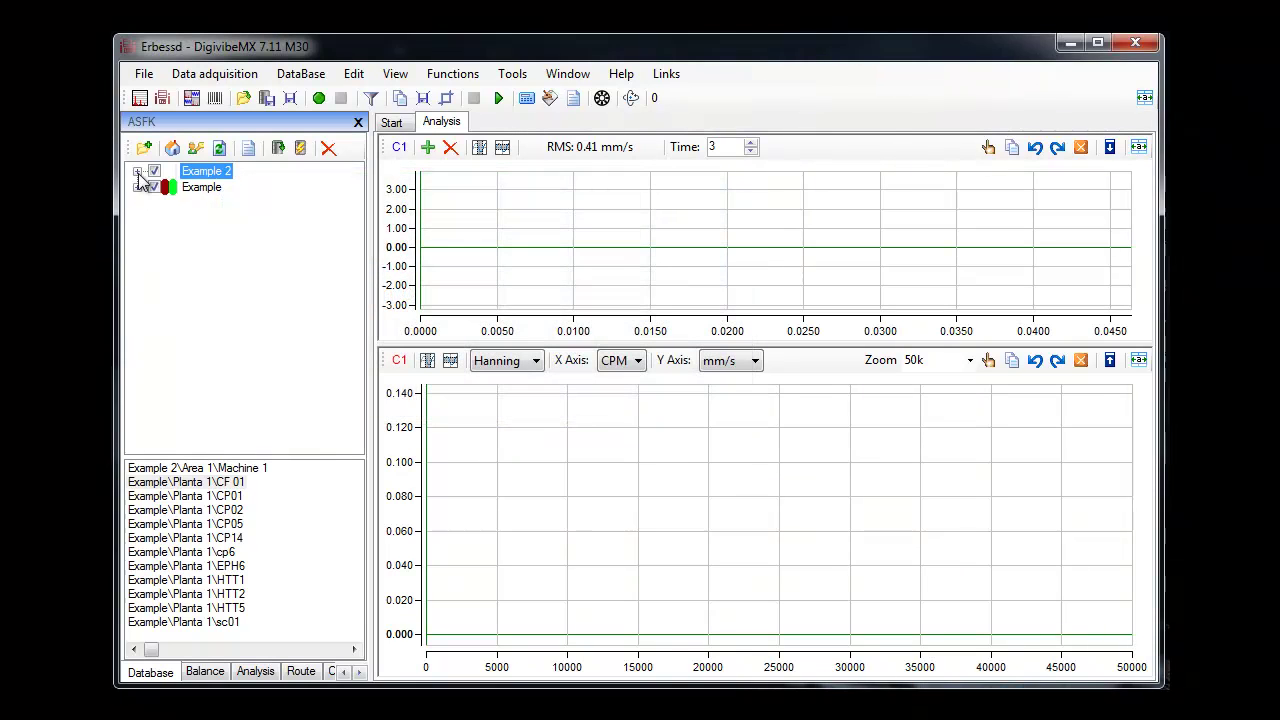
left_click(216, 100)
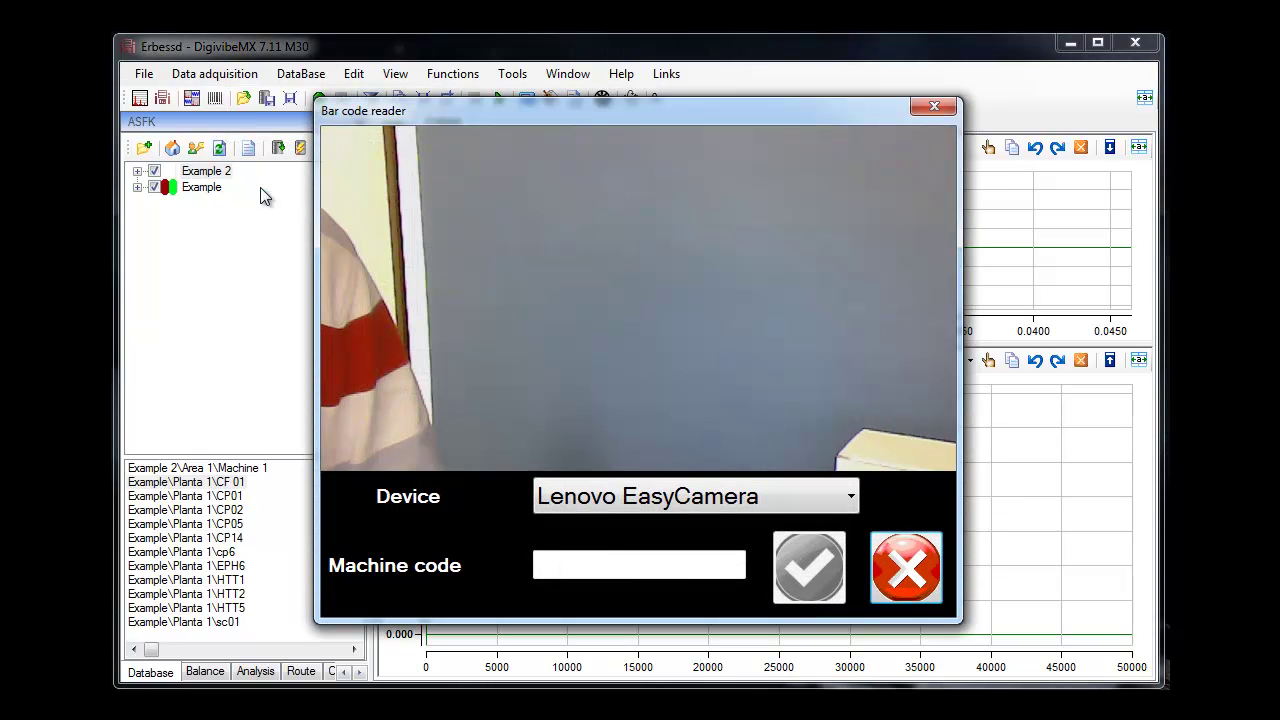
left_click(826, 500)
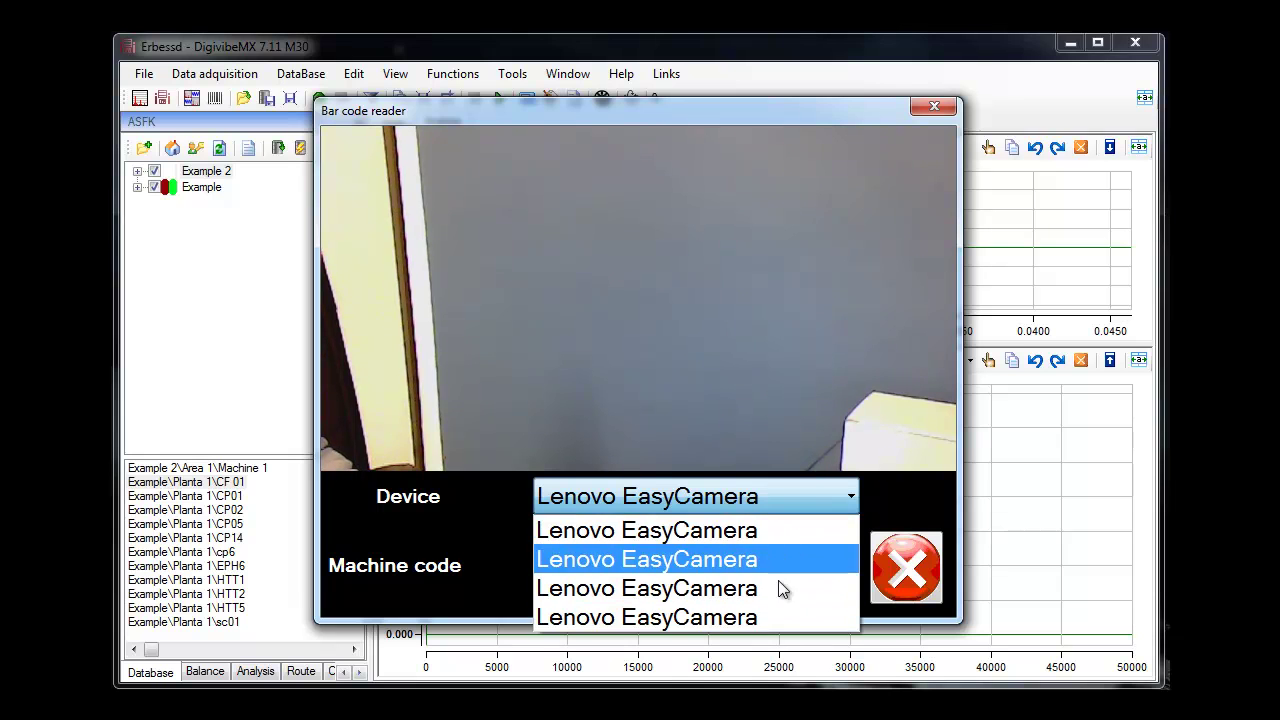
left_click(835, 518)
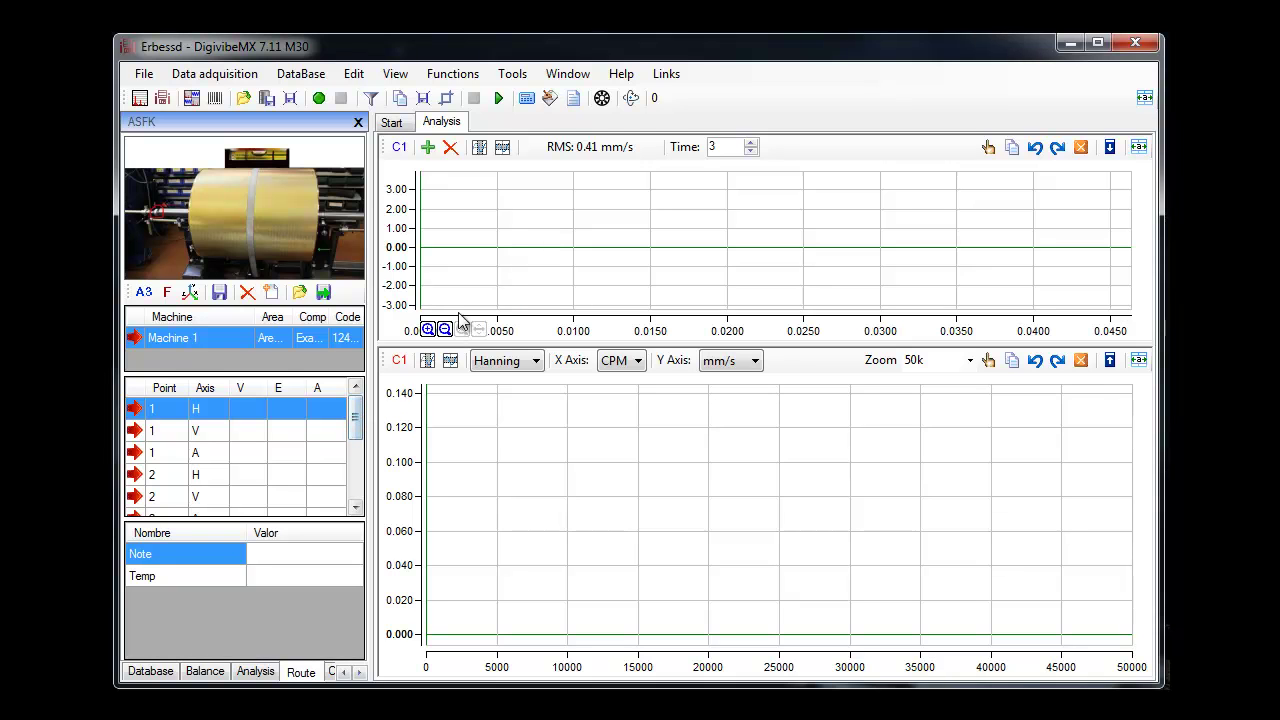
Step: Record 3-second vibration readings for Machine 1 points 1 H and 1 V
left_click(734, 146)
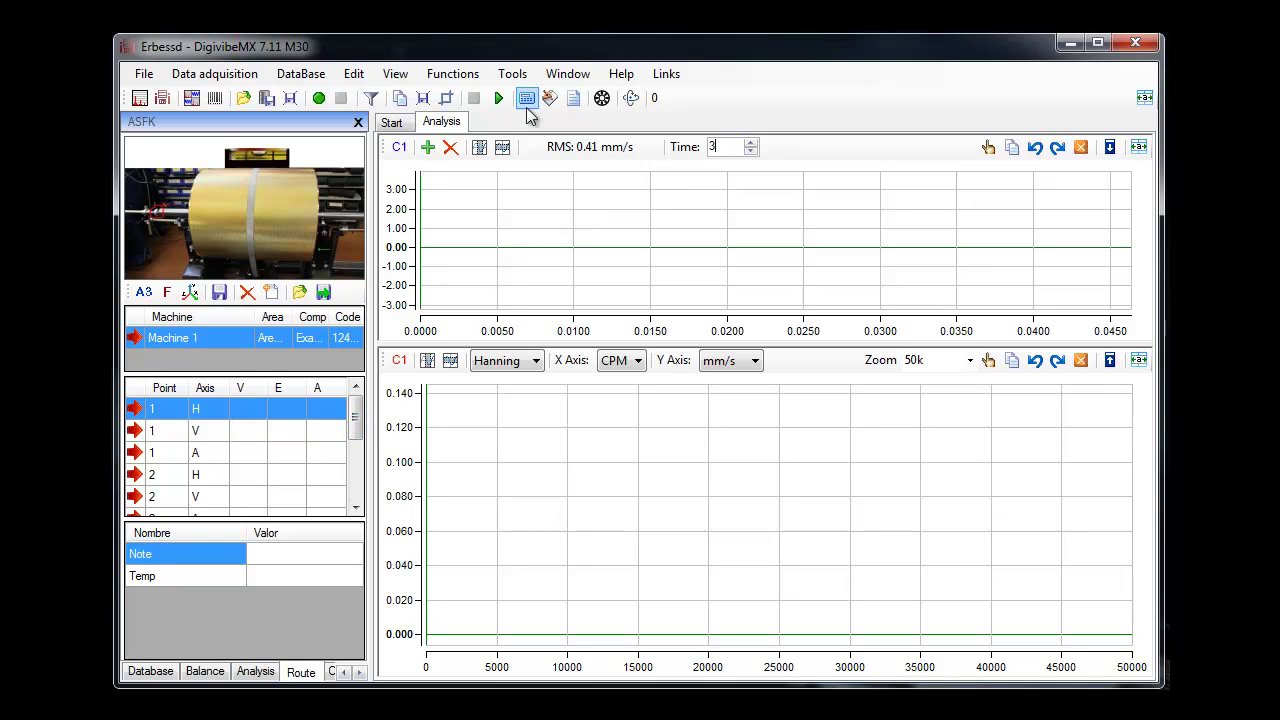
left_click(319, 98)
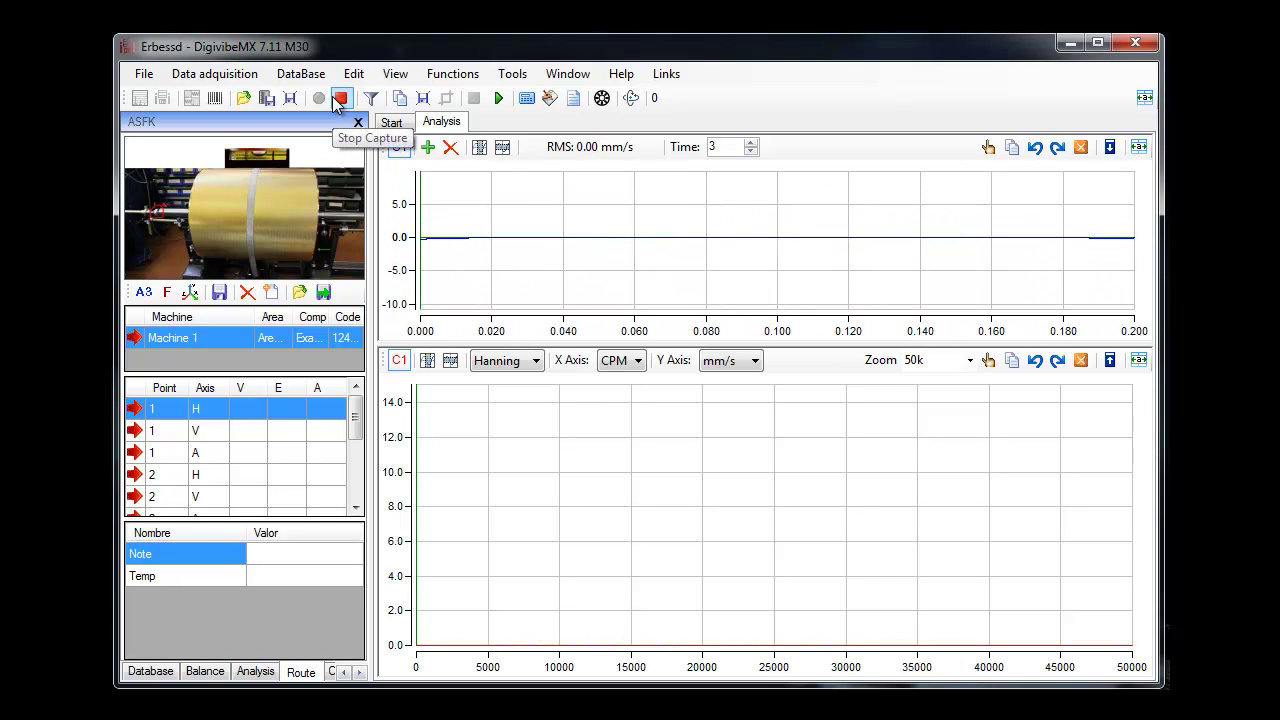
left_click(338, 99)
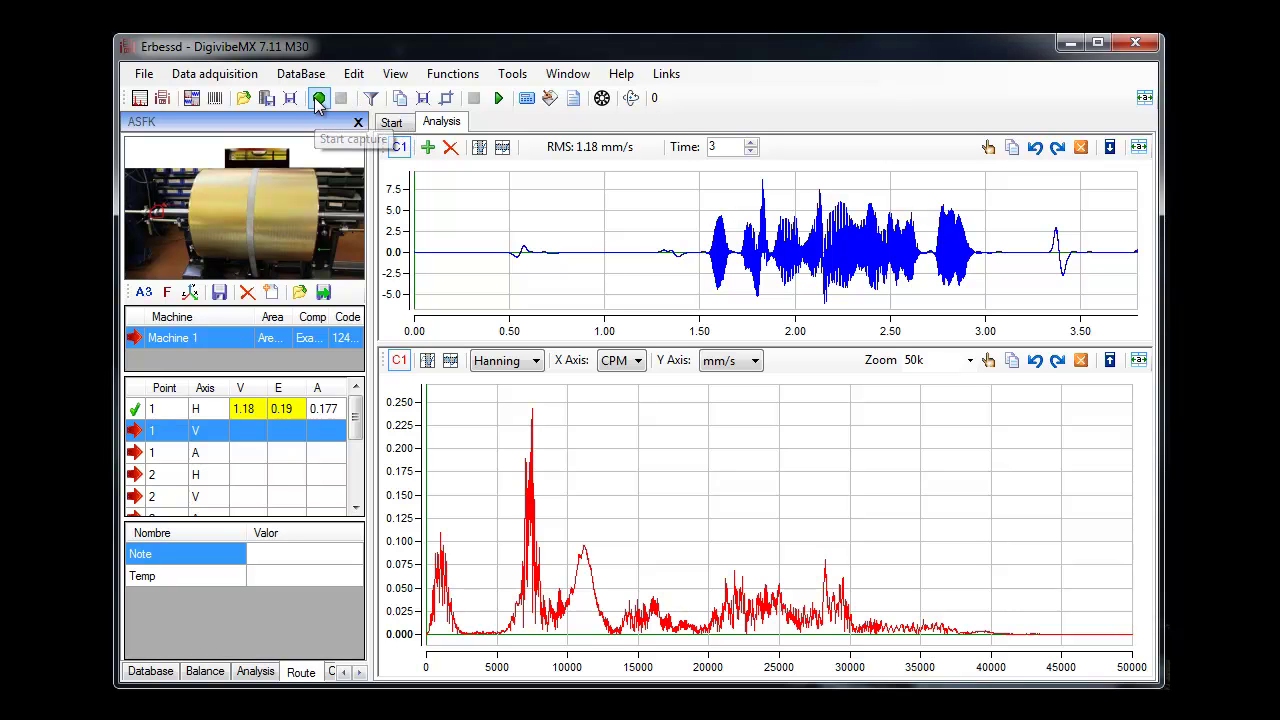
left_click(320, 103)
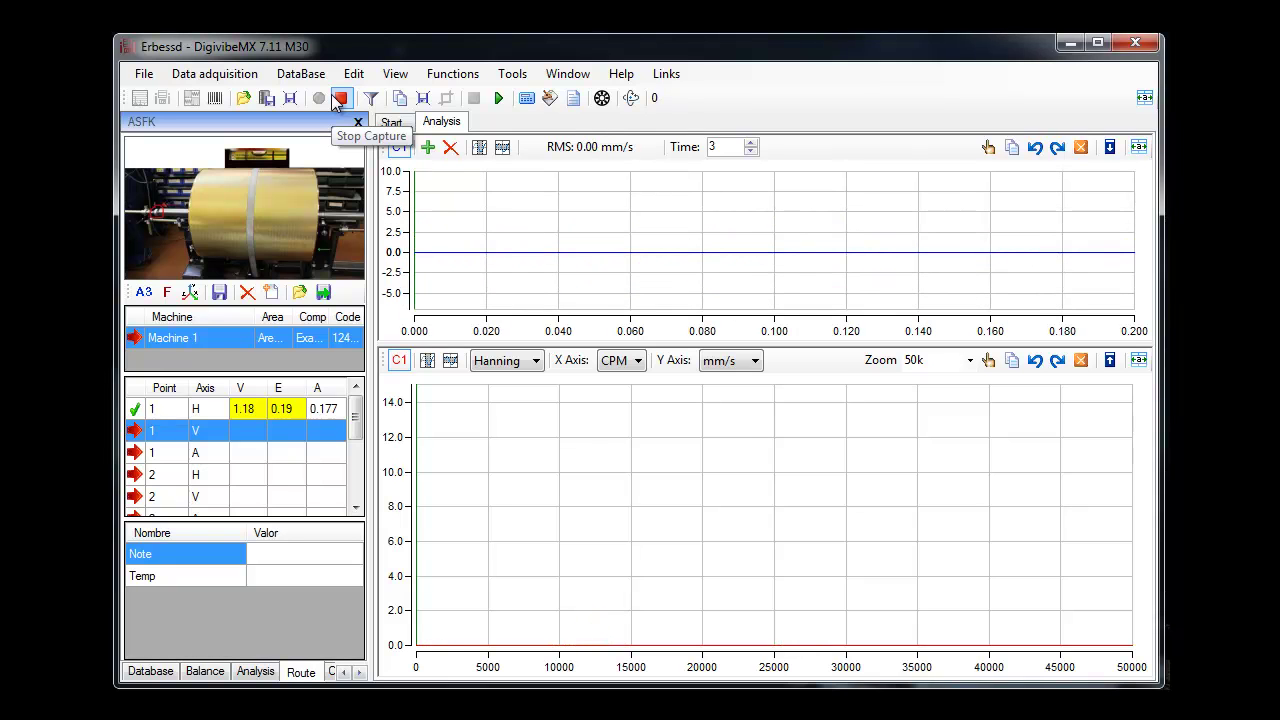
left_click(338, 99)
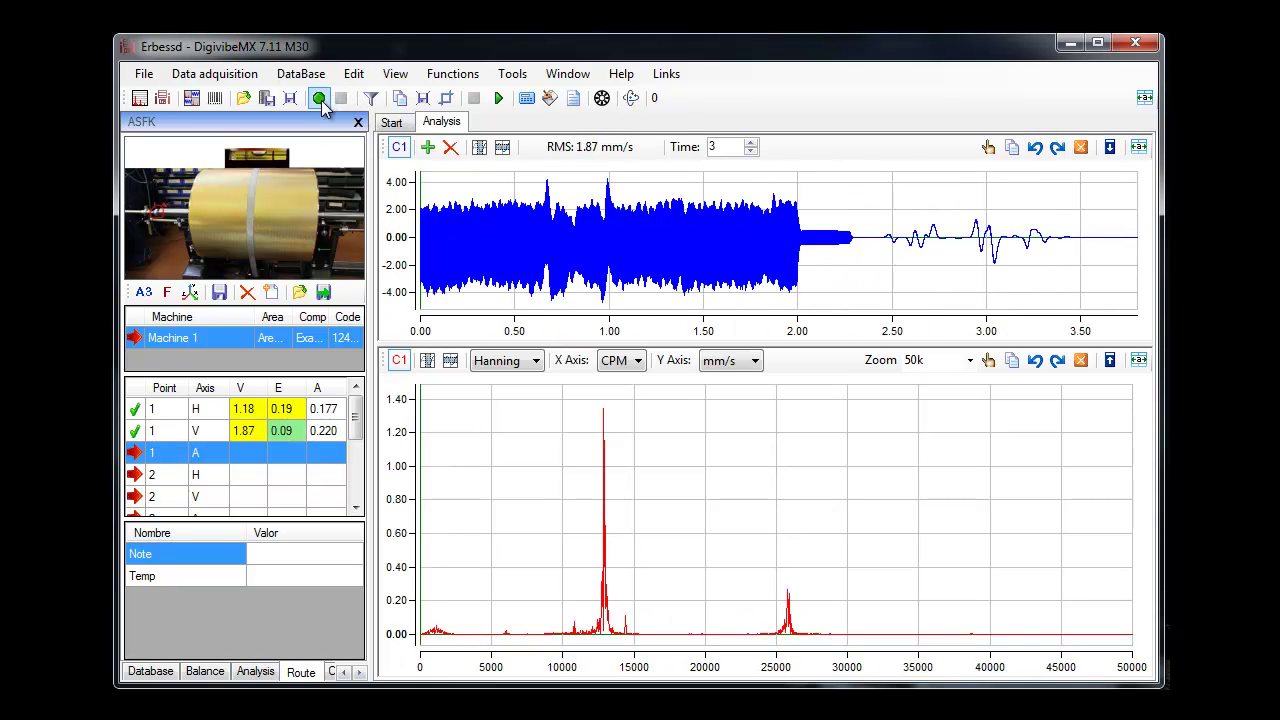
Step: Record points 1 A and 2 H (2.10 mm/s), then reselect point 1 A to re-measure
left_click(319, 99)
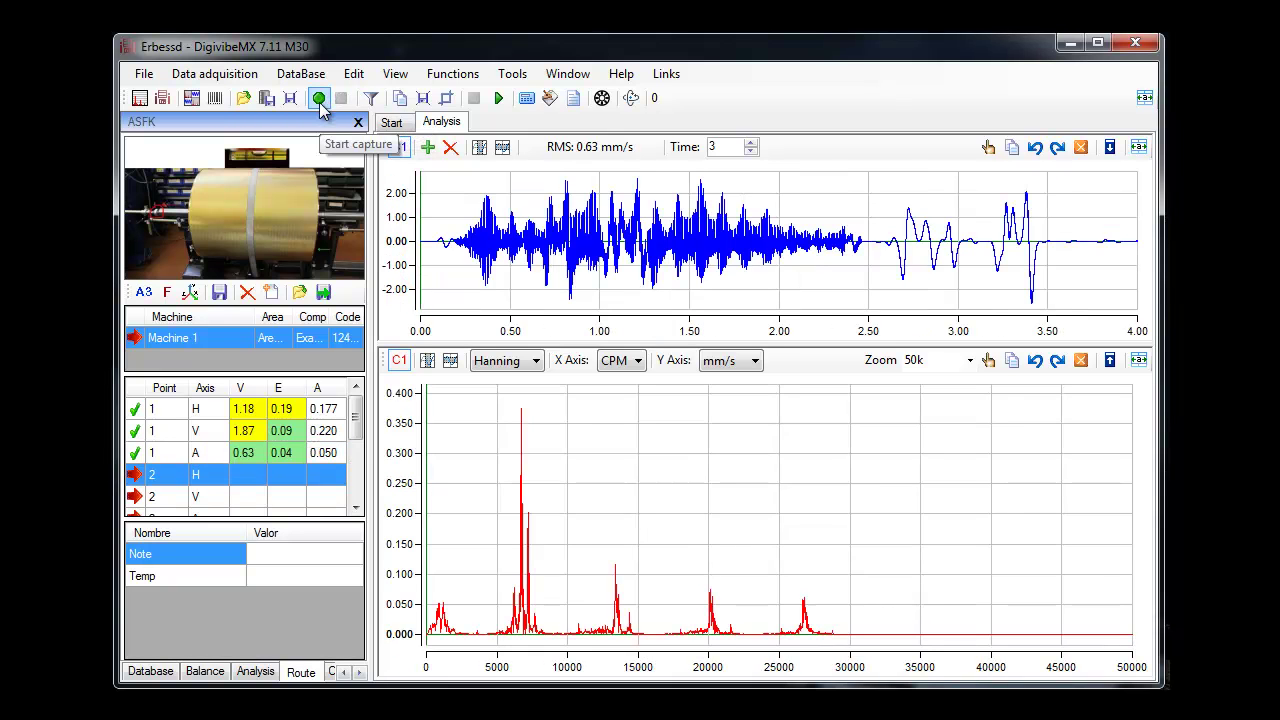
left_click(319, 98)
left_click_drag(356, 414, 357, 446)
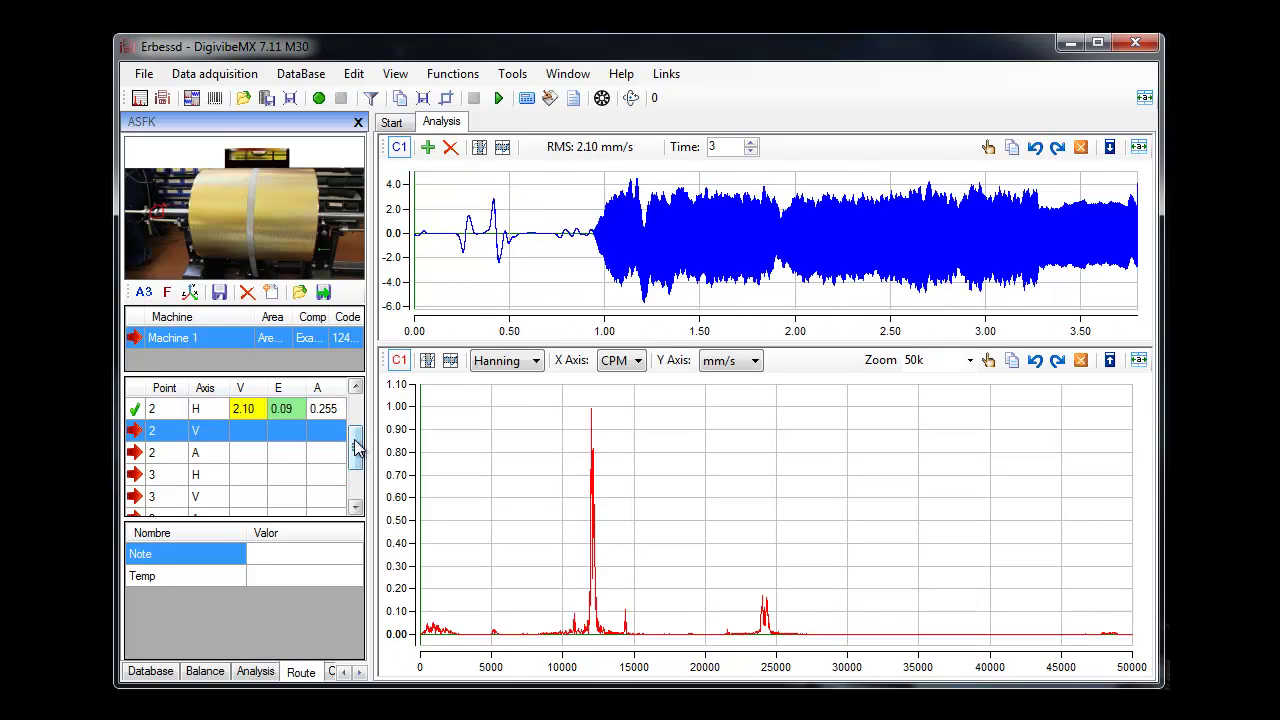
left_click_drag(355, 453, 340, 432)
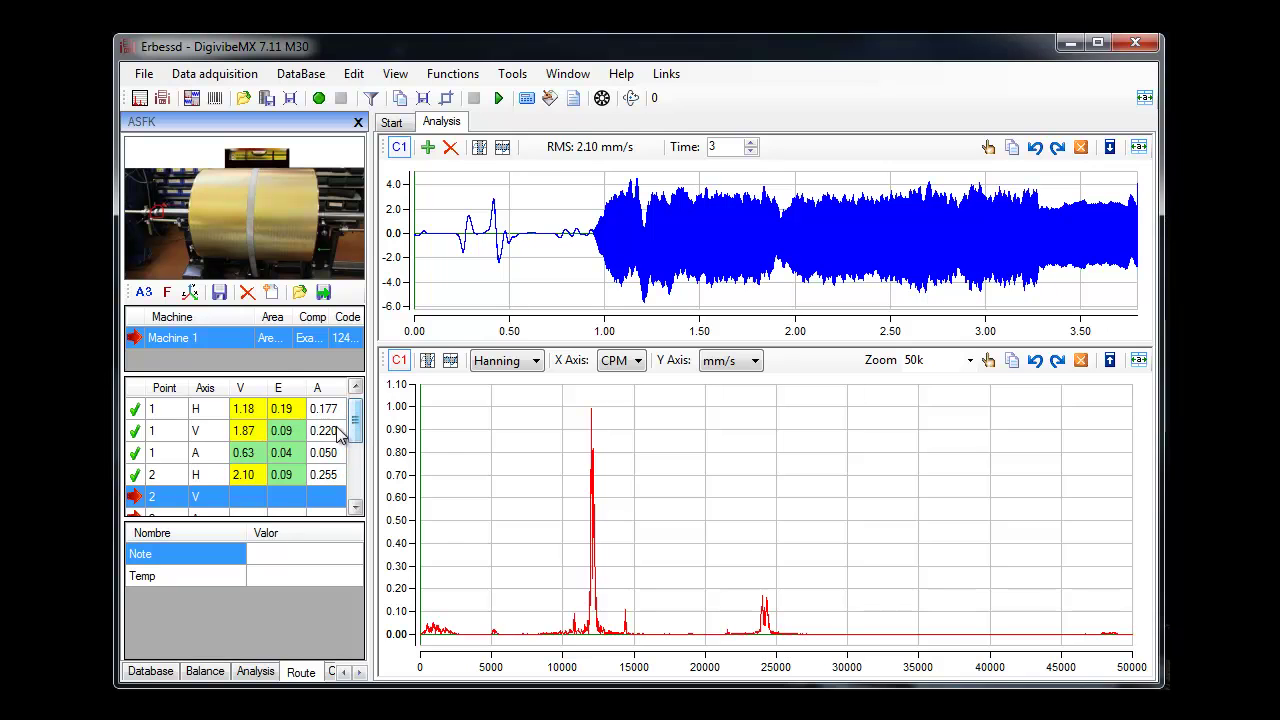
left_click(243, 460)
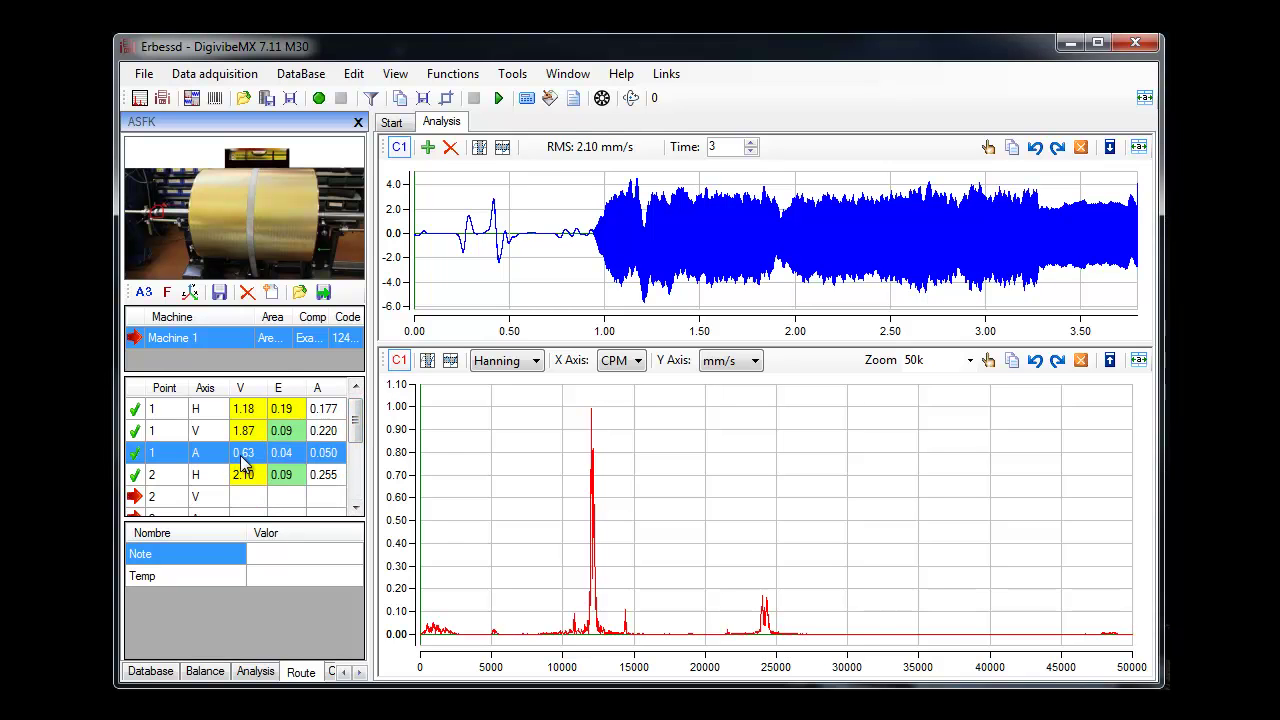
Step: Overwrite point 1 A's recording and capture the remaining points through 4 A
left_click(318, 97)
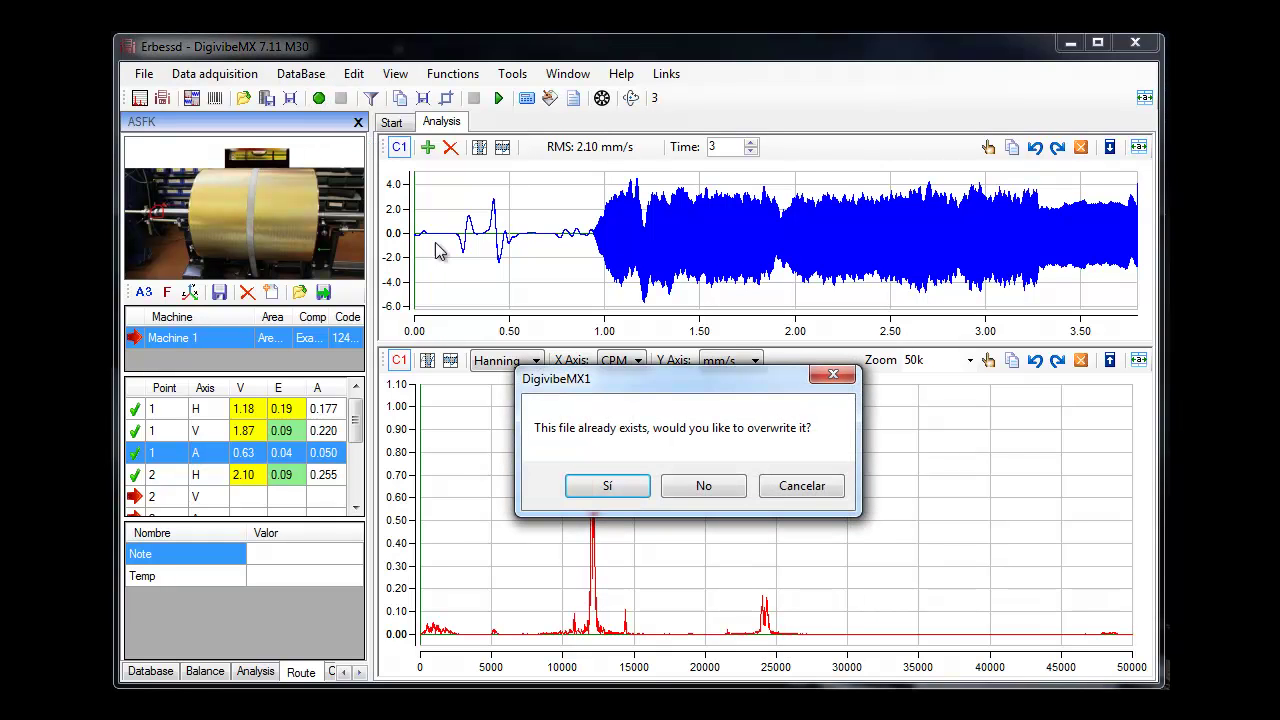
left_click(604, 486)
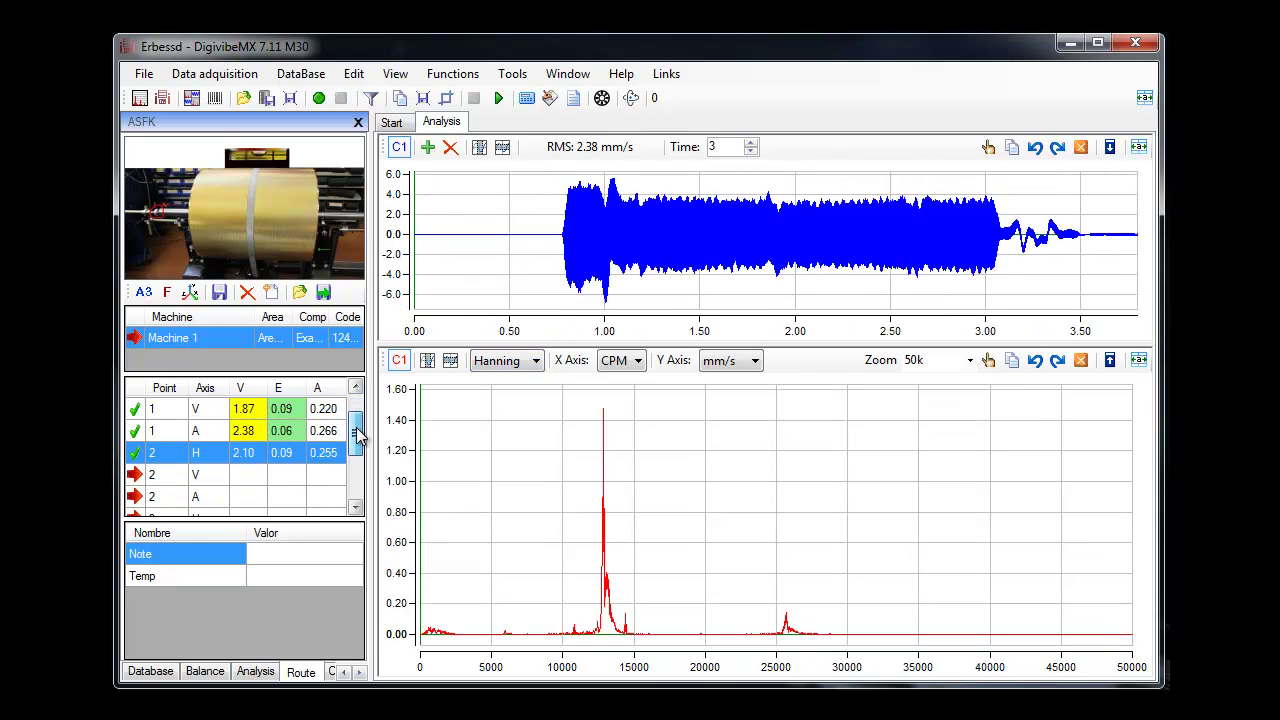
left_click(318, 97)
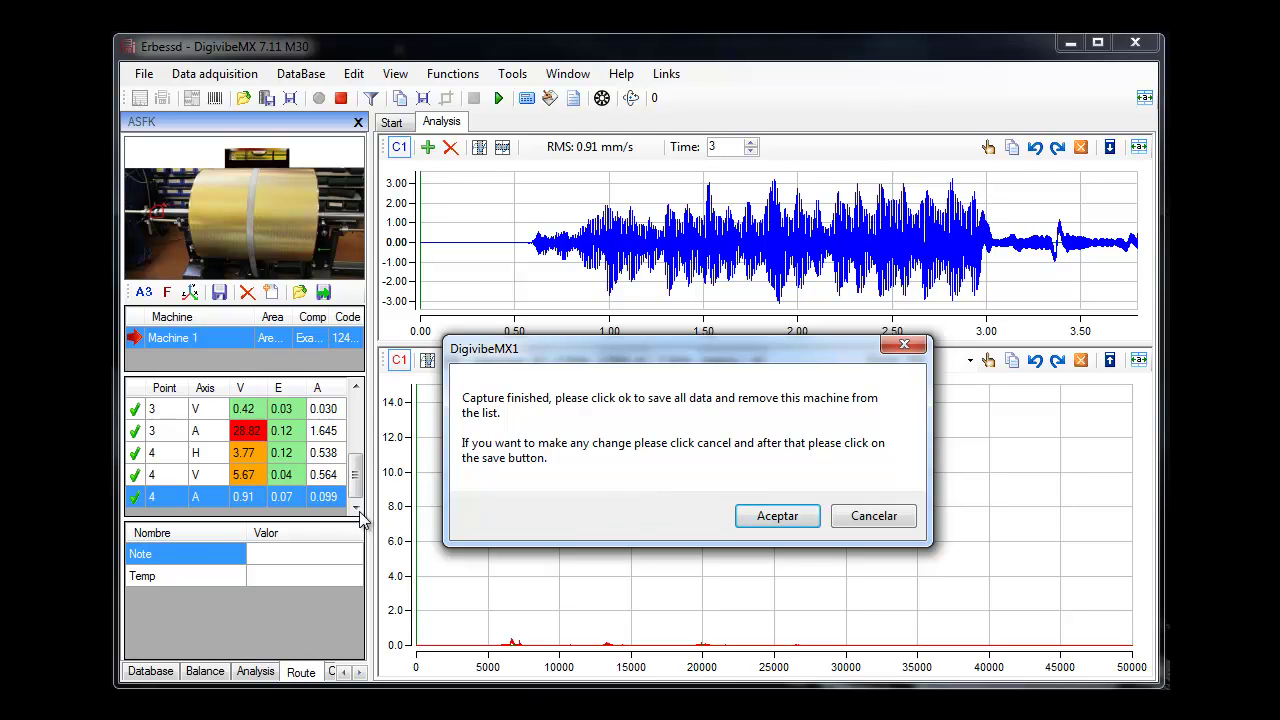
Step: Save Machine 1's route data and refresh the database overview to show severities
left_click(766, 520)
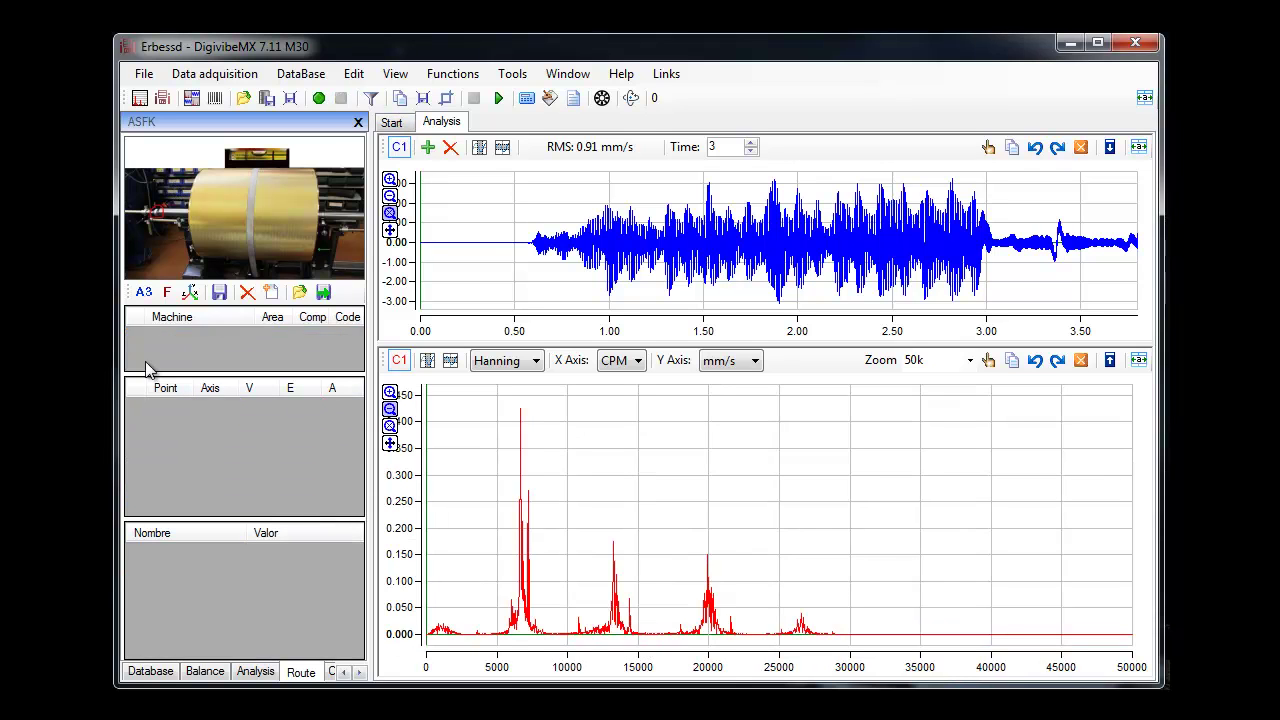
left_click(392, 123)
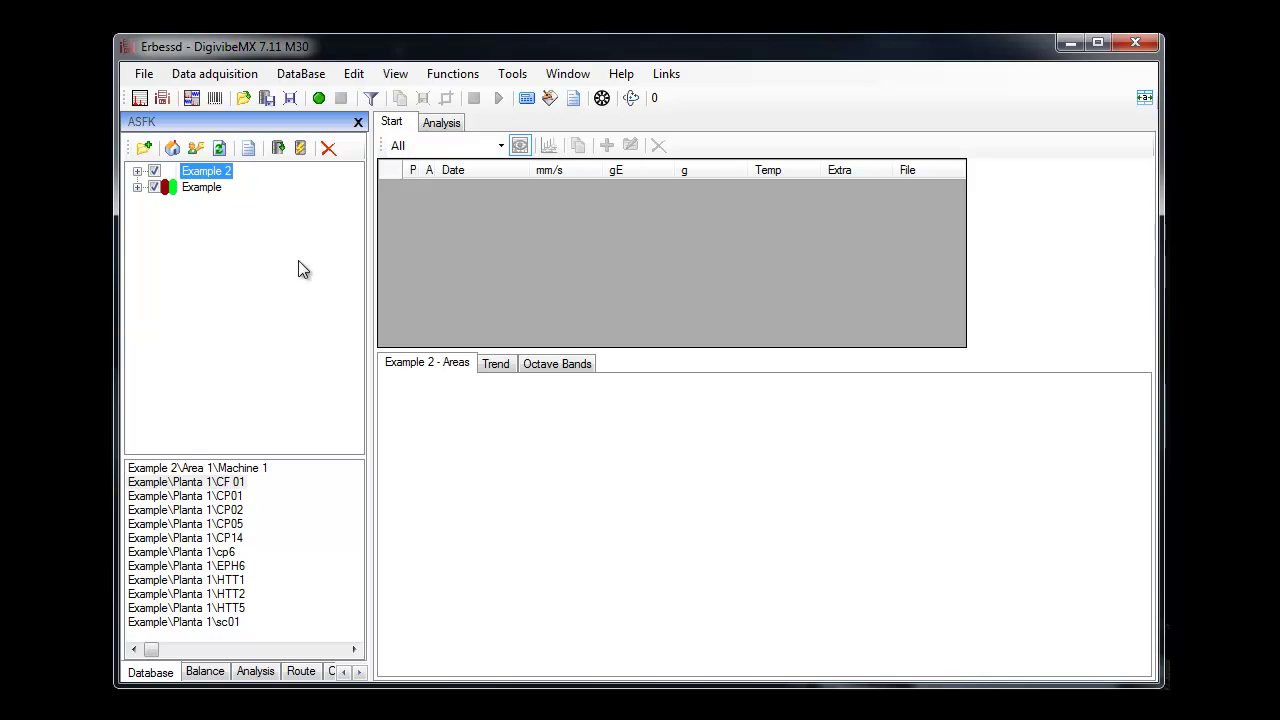
left_click(220, 149)
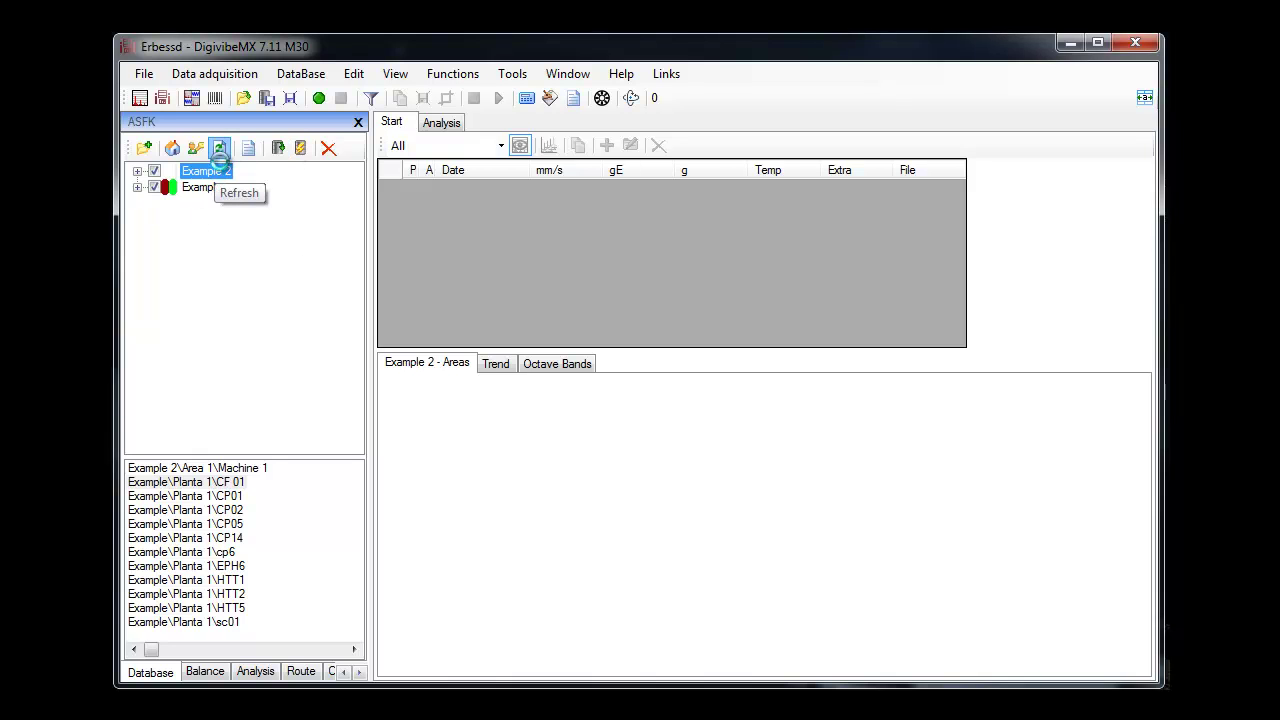
Step: Open the stored point 1 H measurement under Example 2 > Area 1 > Machine 1 > 1
left_click(137, 171)
left_click(156, 187)
left_click(175, 203)
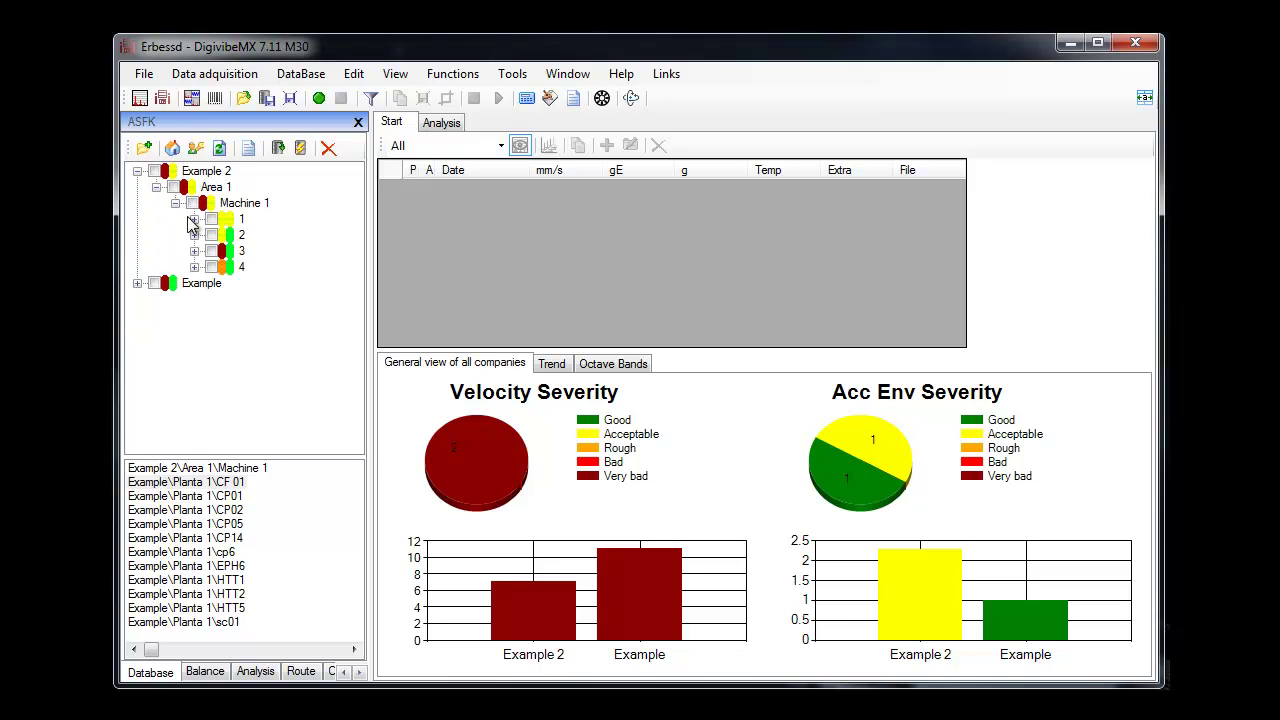
left_click(194, 219)
left_click(258, 236)
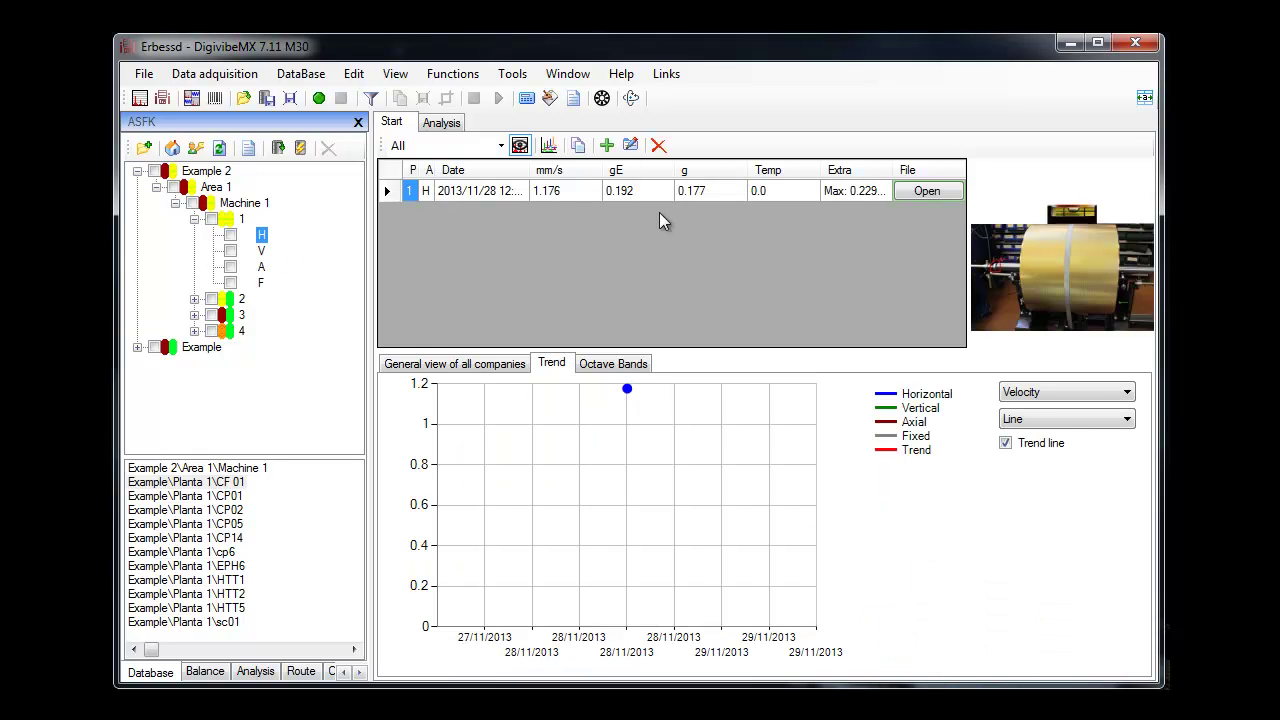
left_click(927, 191)
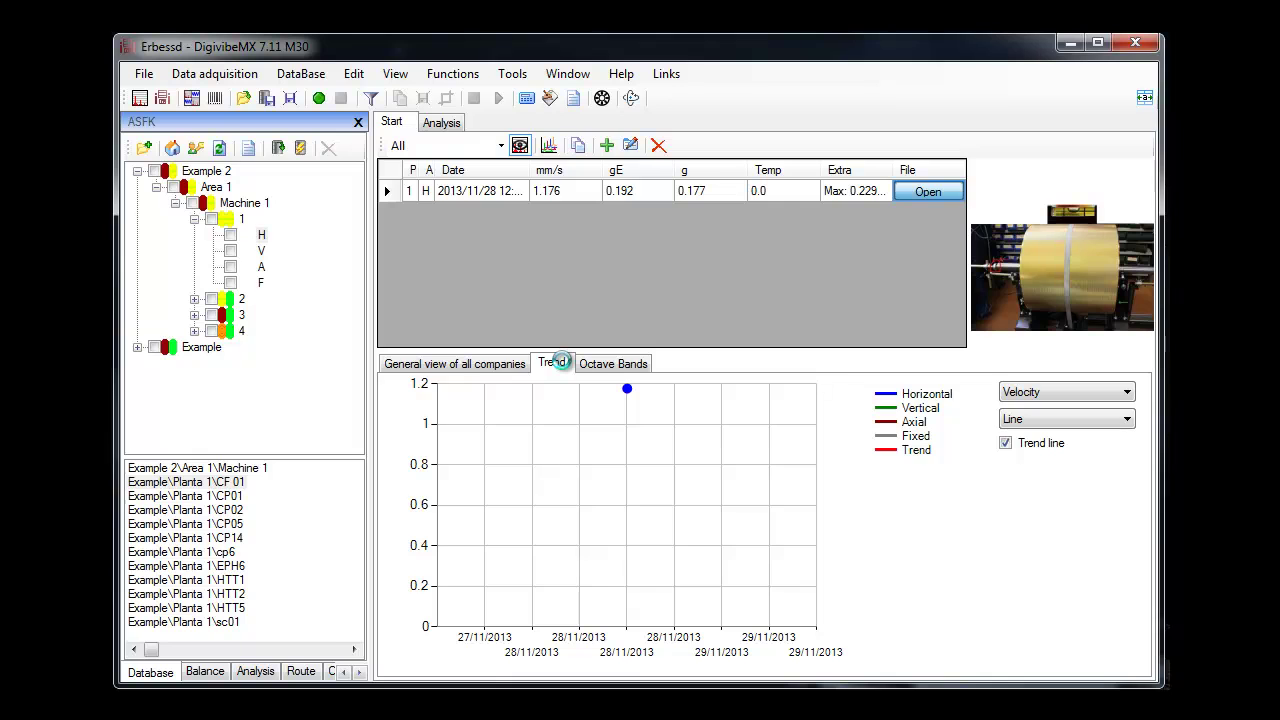
Step: Zoom the 1 H waveform around 2.2 s and view the spectrum in G, then mils
left_click(770, 230)
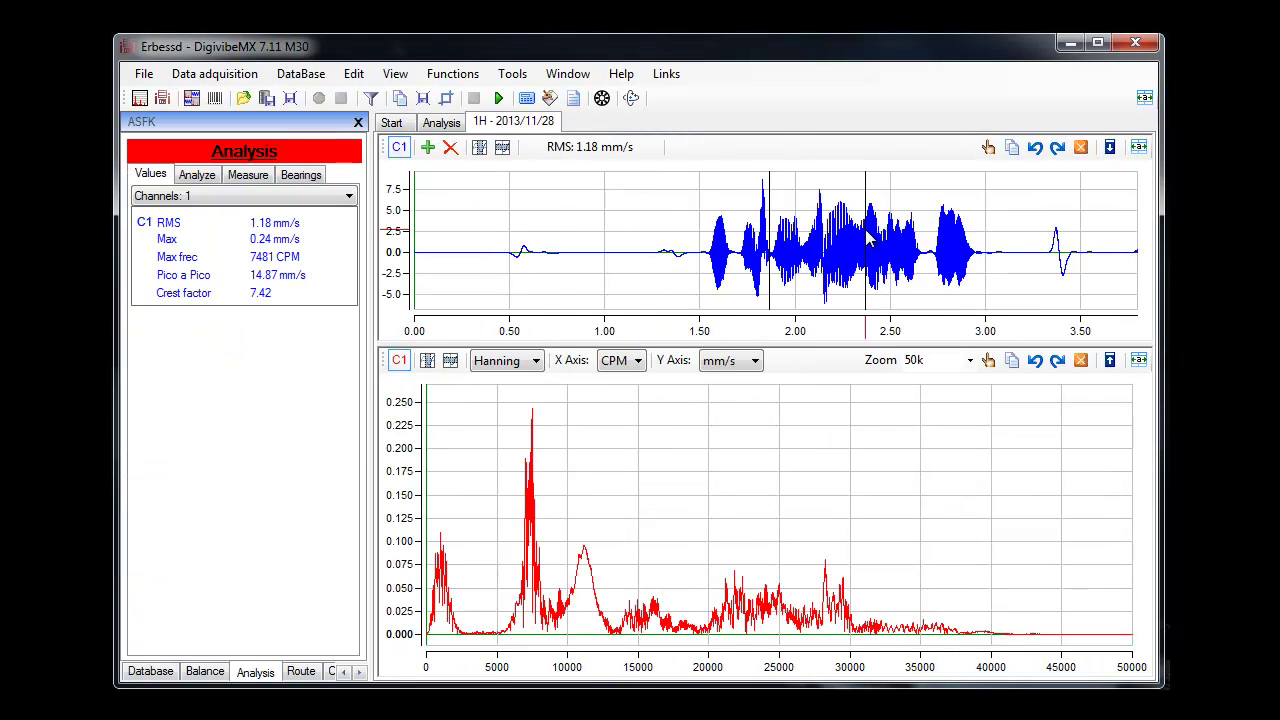
left_click_drag(868, 236, 958, 240)
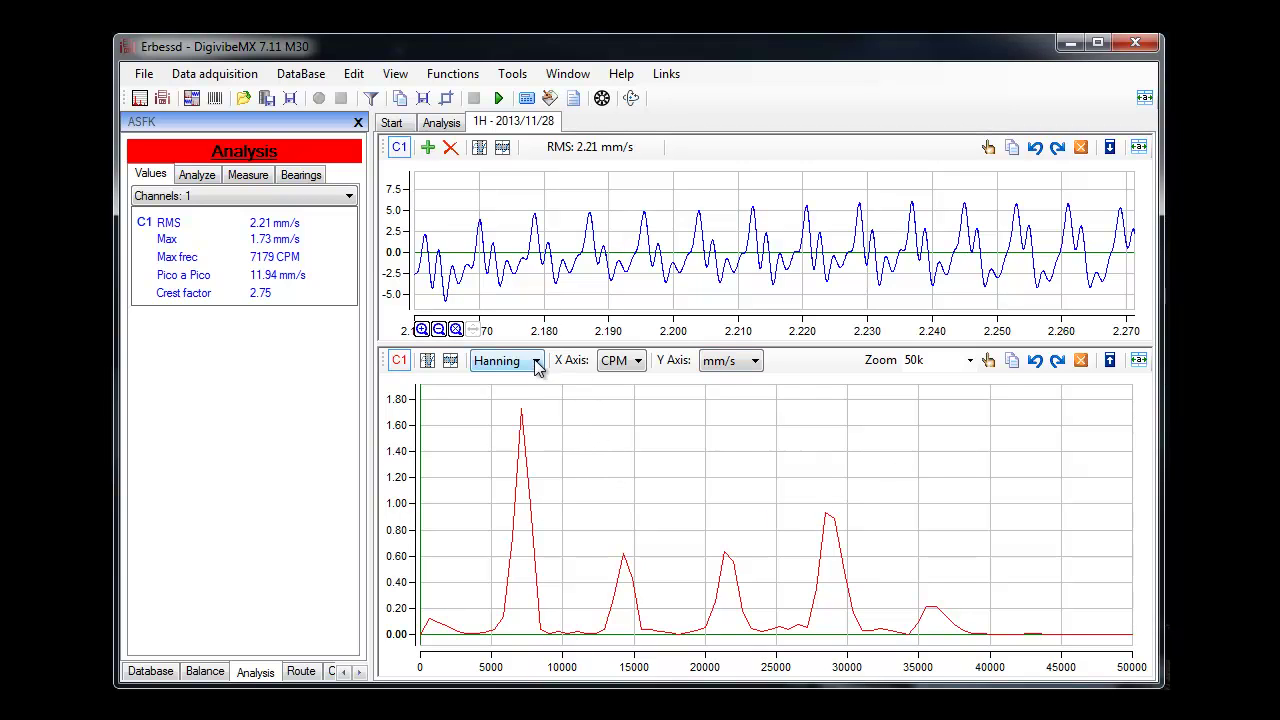
left_click(750, 361)
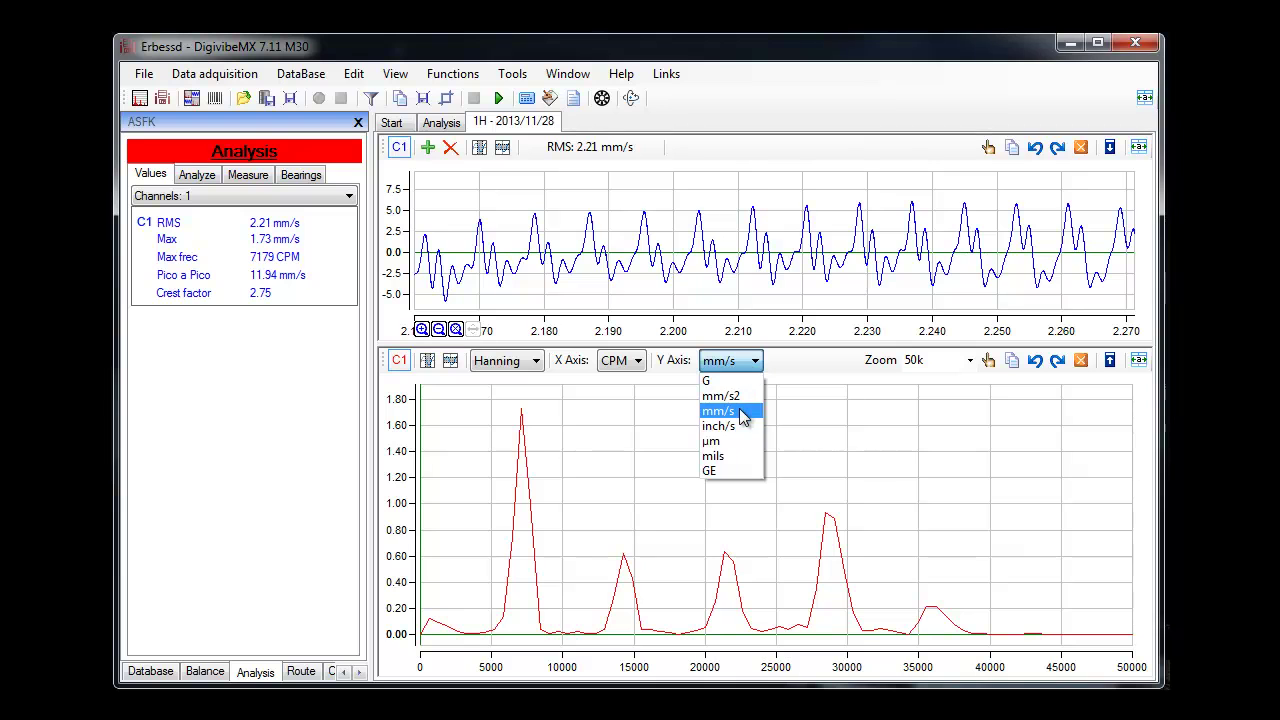
left_click(740, 381)
left_click(752, 361)
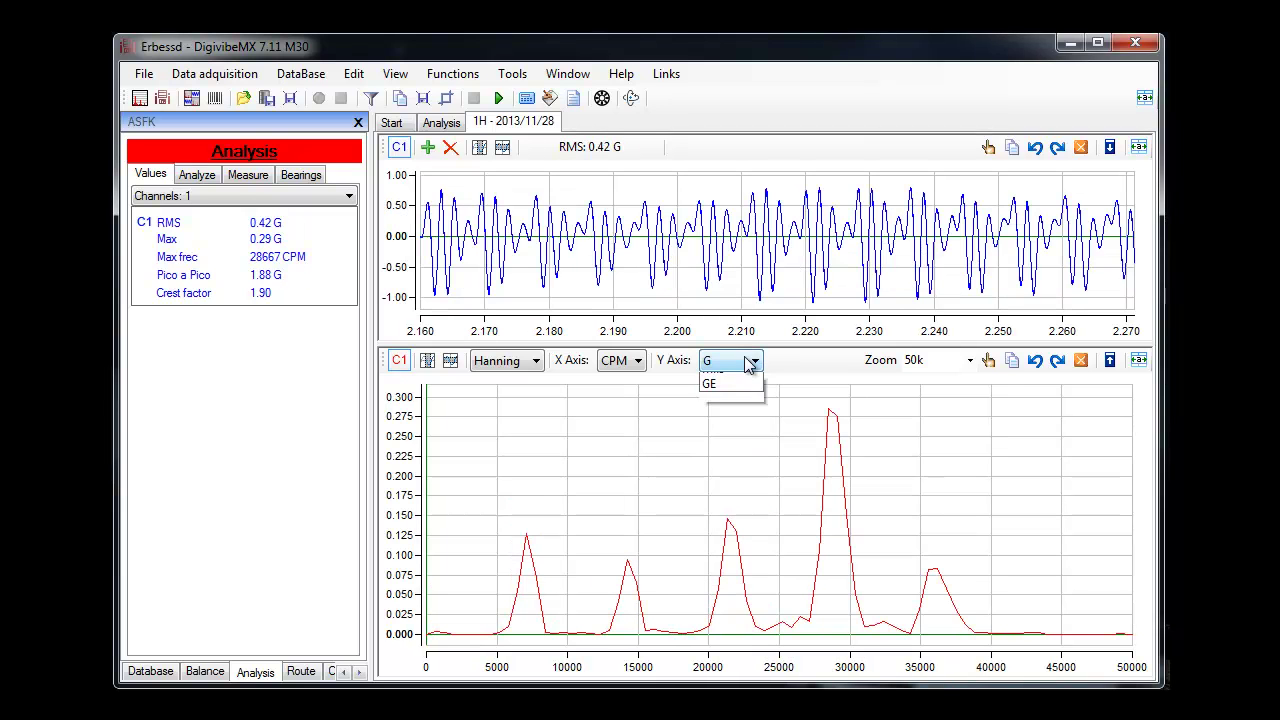
left_click(742, 456)
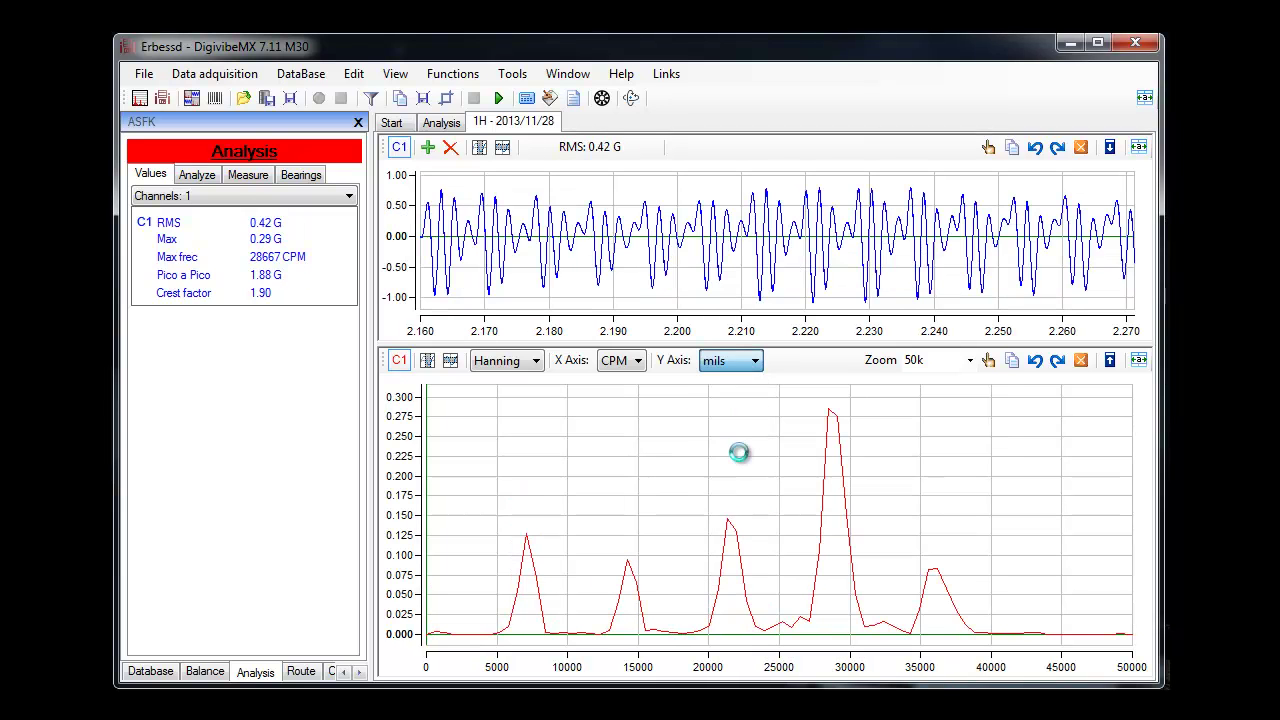
Step: Reset the waveform zoom, switch the Y axis to GE, and return to the database overview
left_click(1081, 147)
left_click(745, 362)
left_click(737, 474)
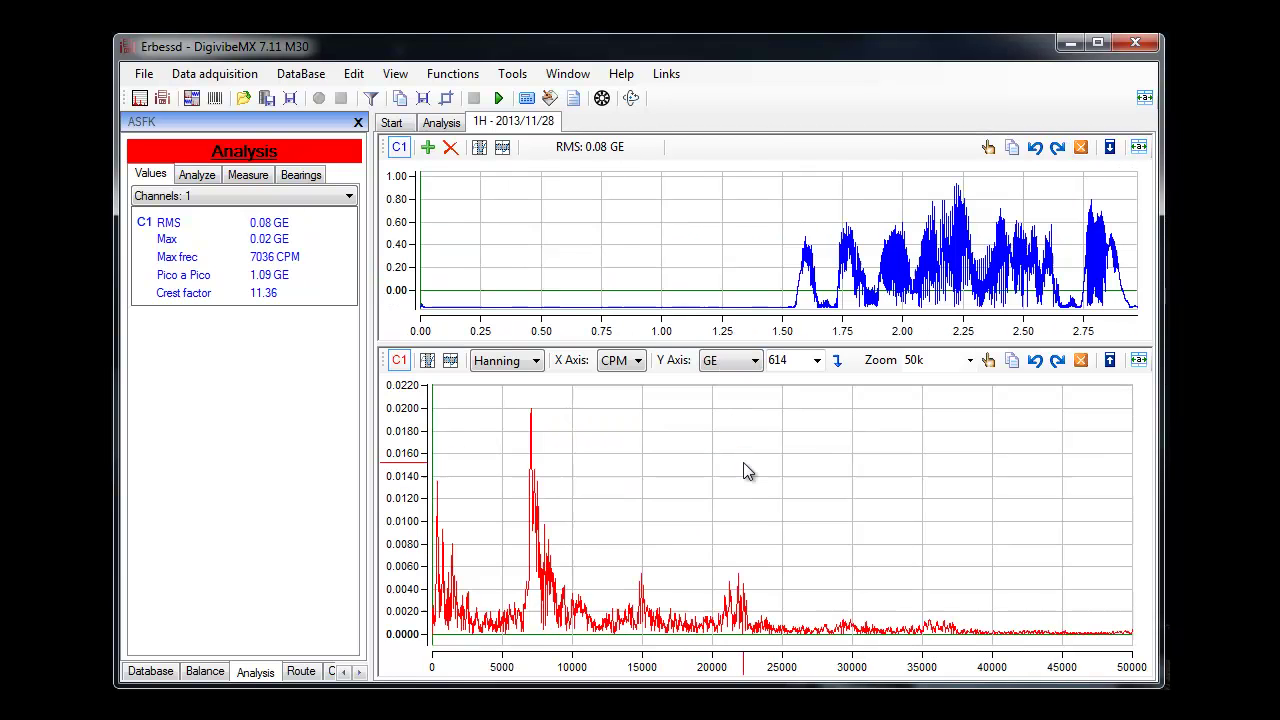
left_click(391, 122)
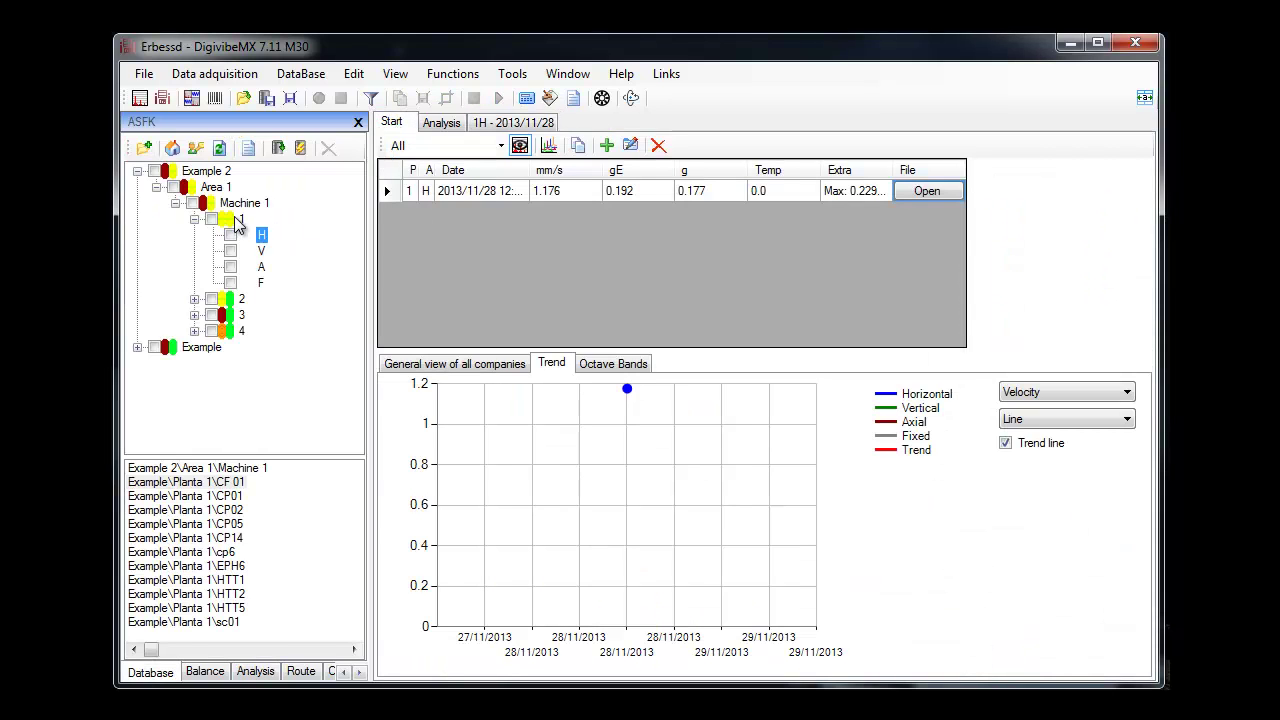